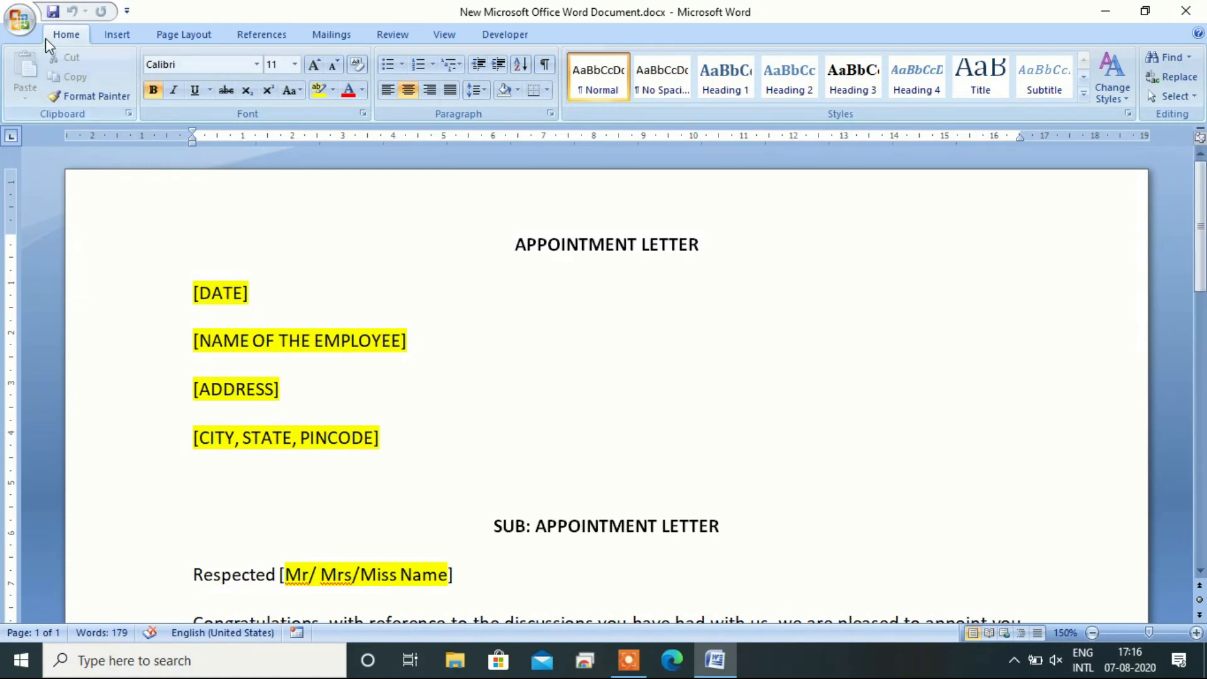
# - Show the mailing tools for the appointment letter
pyautogui.click(320, 36)
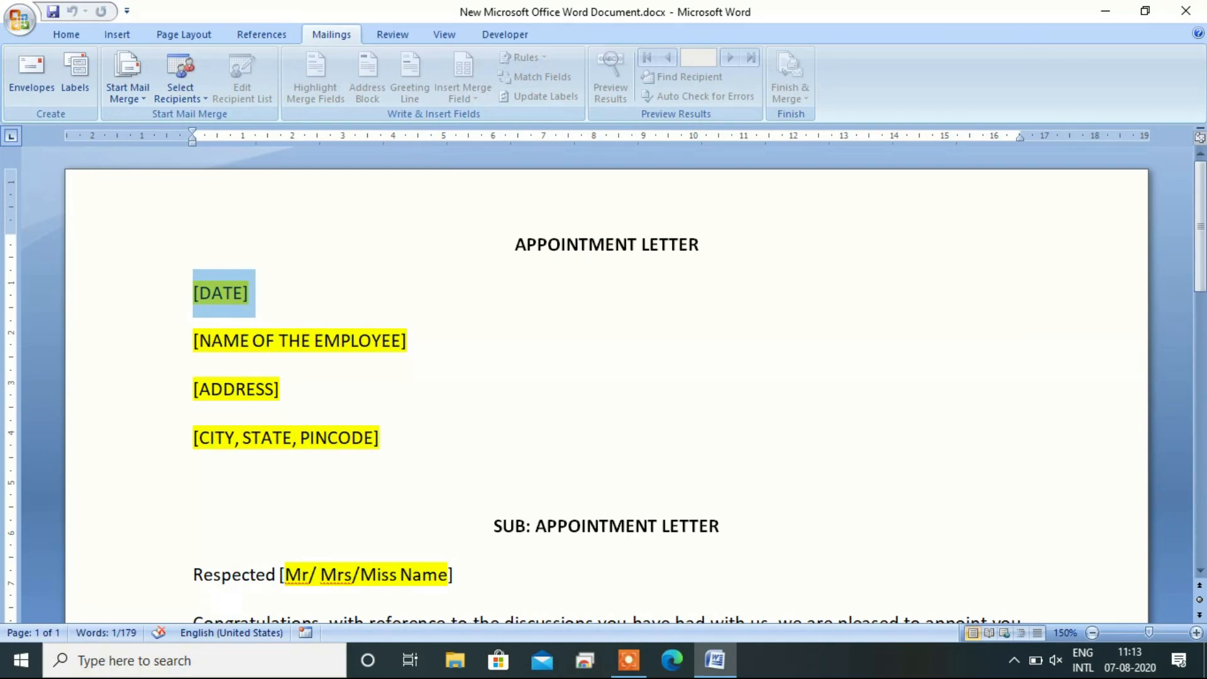
# - Create a Microsoft Office Excel Worksheet on the desktop, keep its default name, and open it in Excel
pyautogui.click(1105, 11)
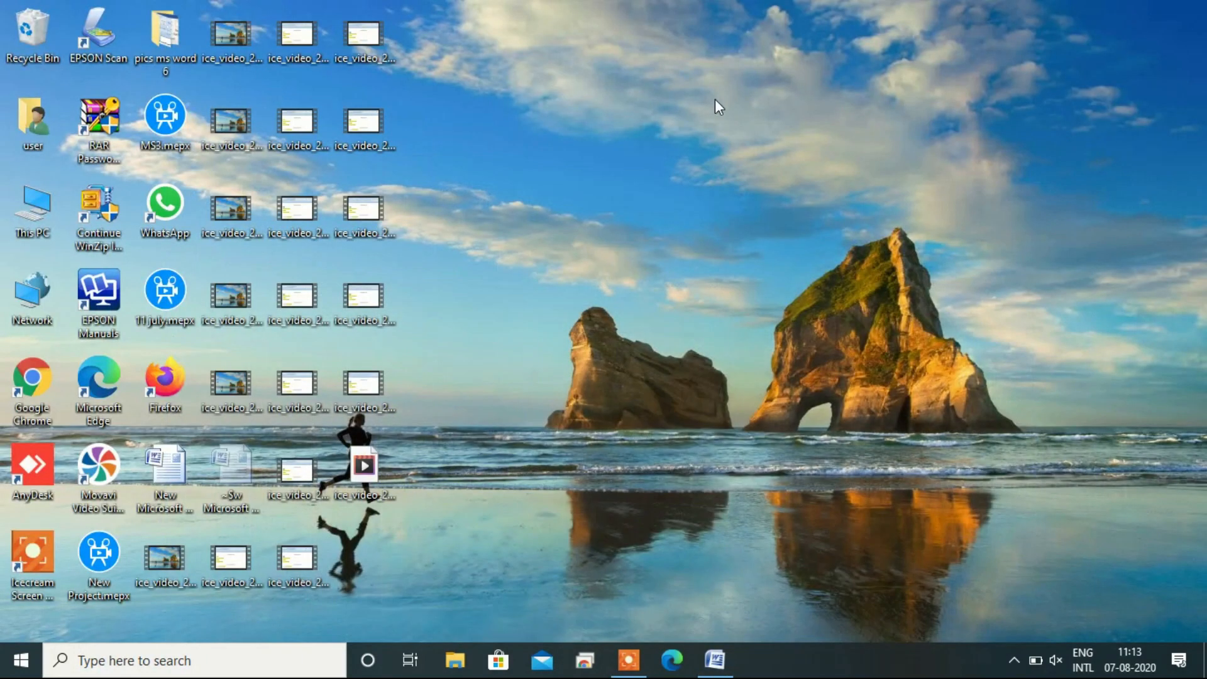
pyautogui.rightClick(458, 207)
pyautogui.moveTo(608, 381)
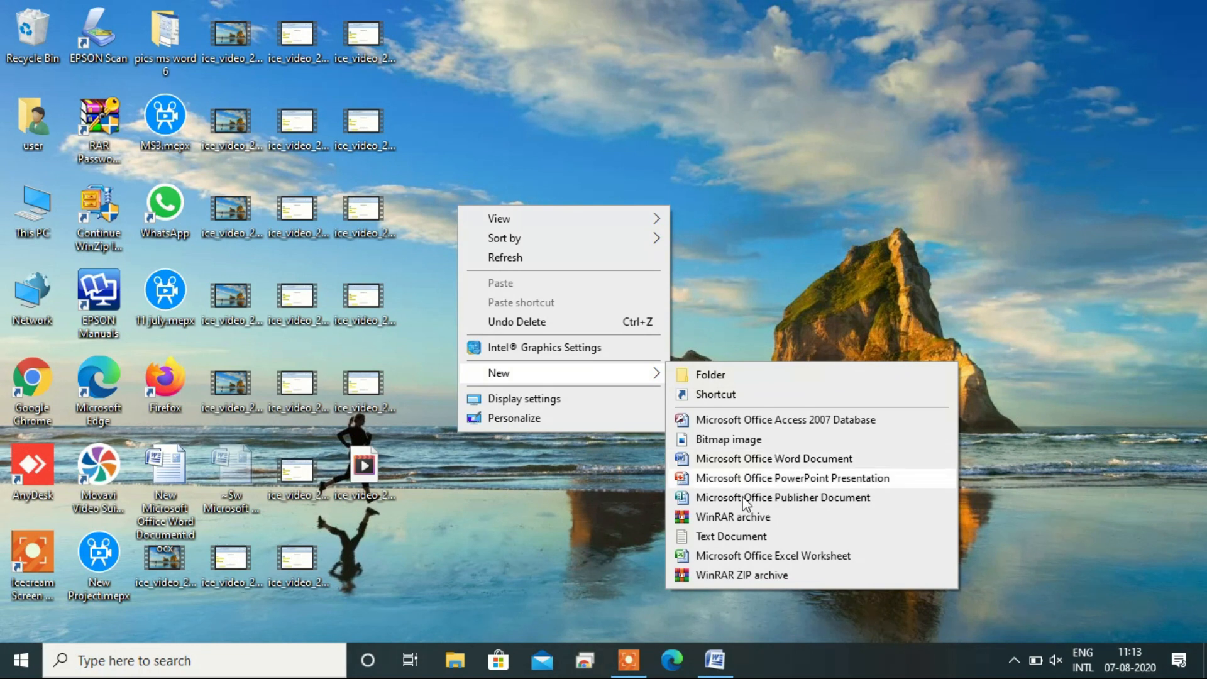
pyautogui.click(746, 556)
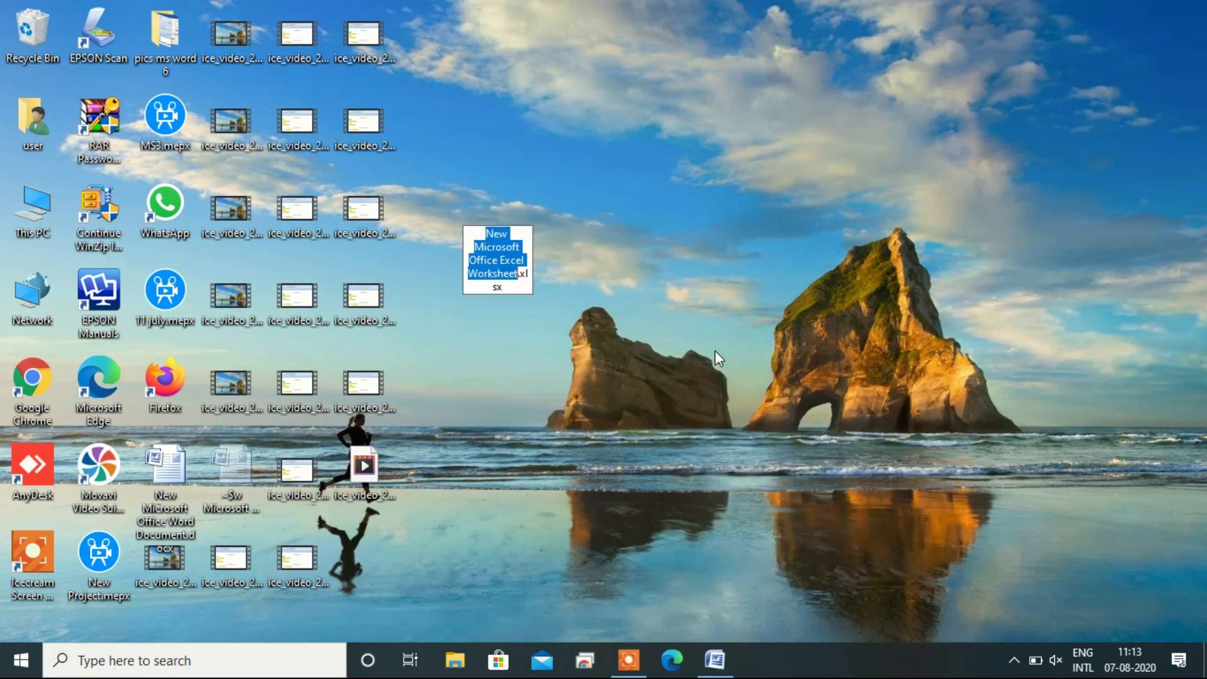
pyautogui.click(654, 230)
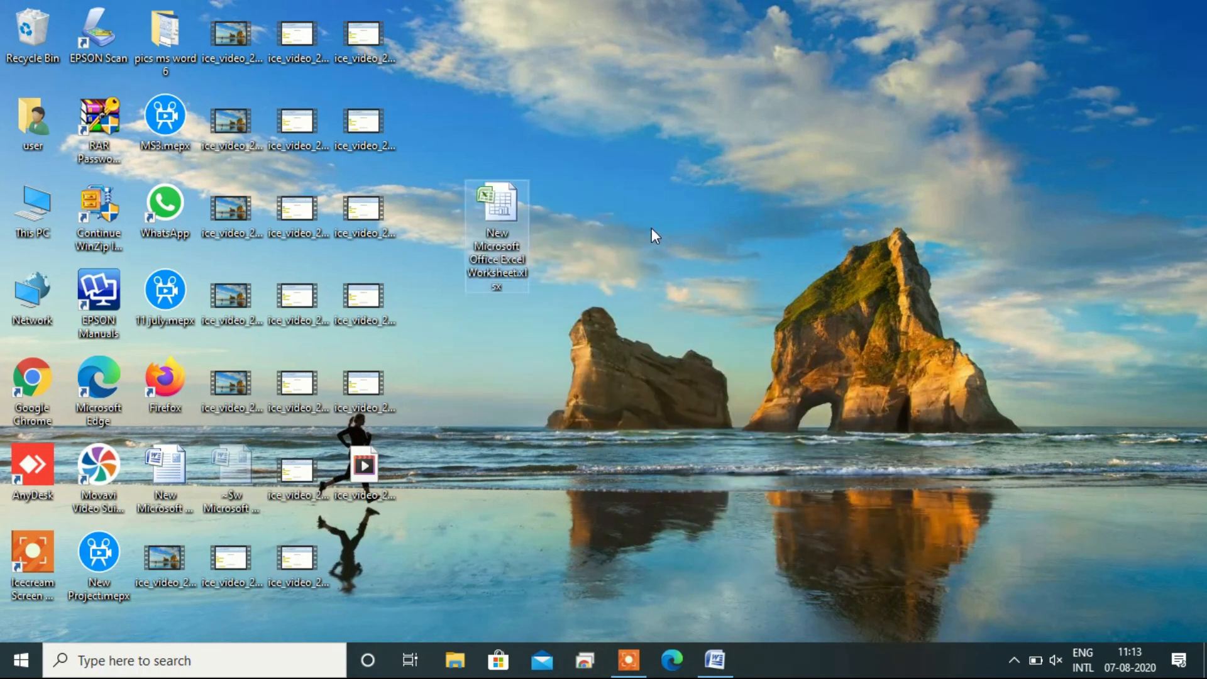
pyautogui.doubleClick(478, 198)
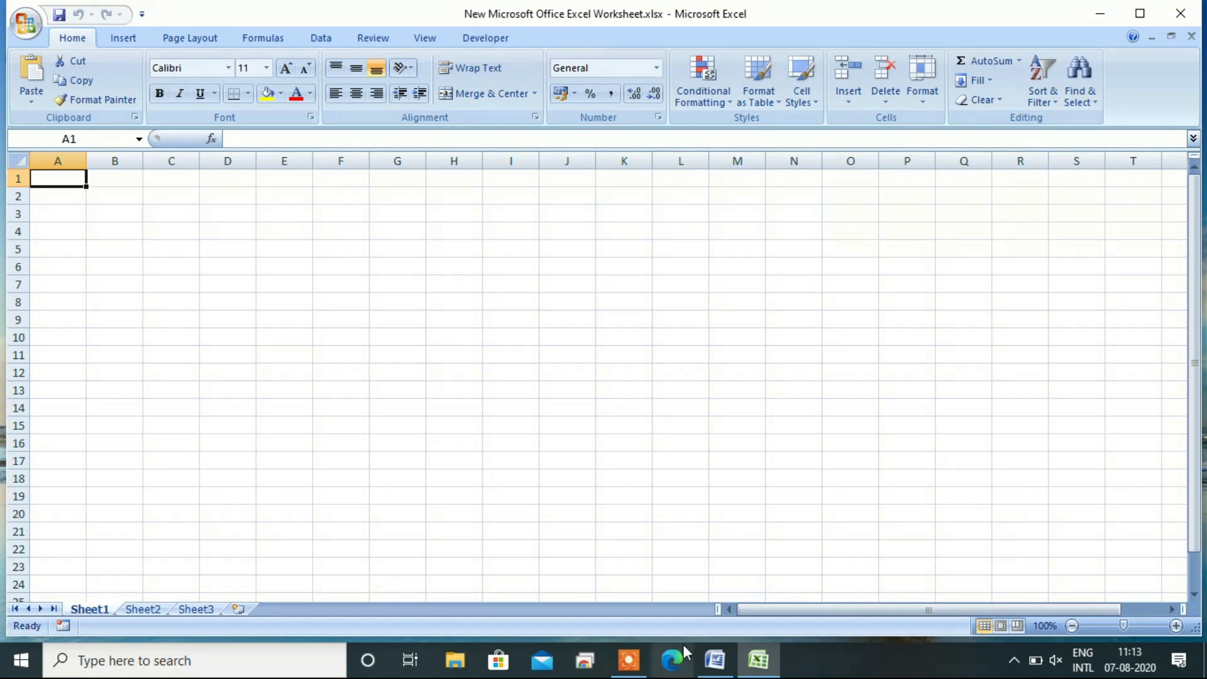
pyautogui.click(671, 662)
pyautogui.click(714, 660)
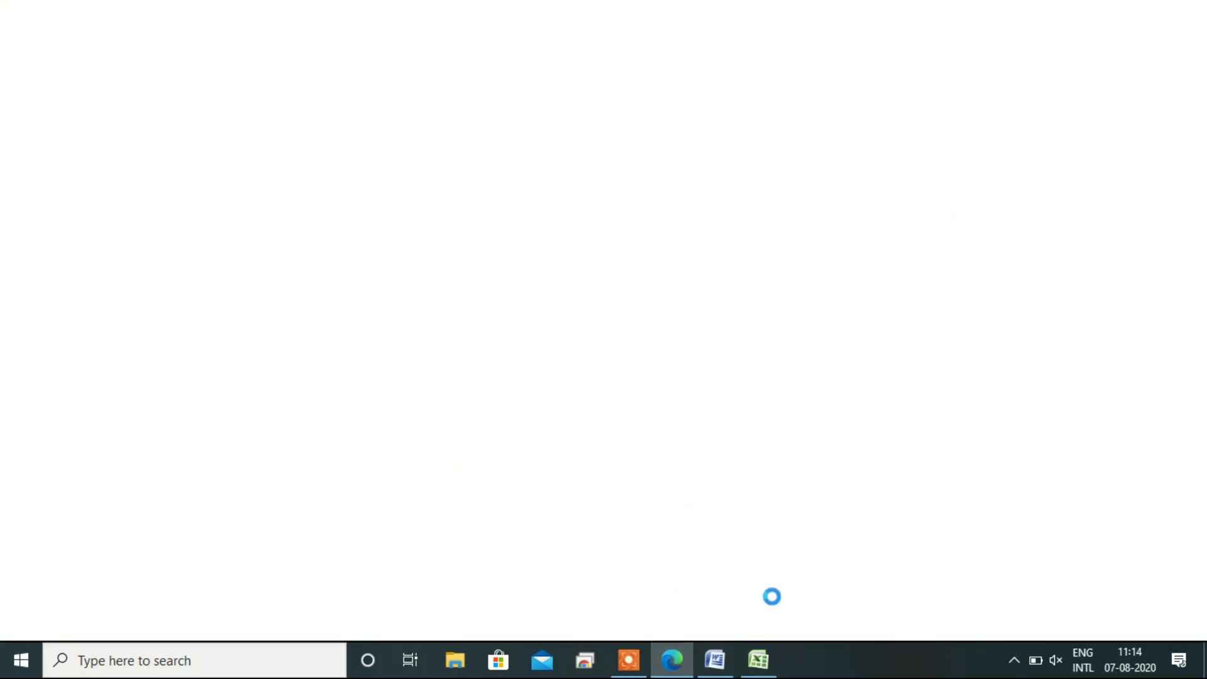
pyautogui.moveTo(768, 653)
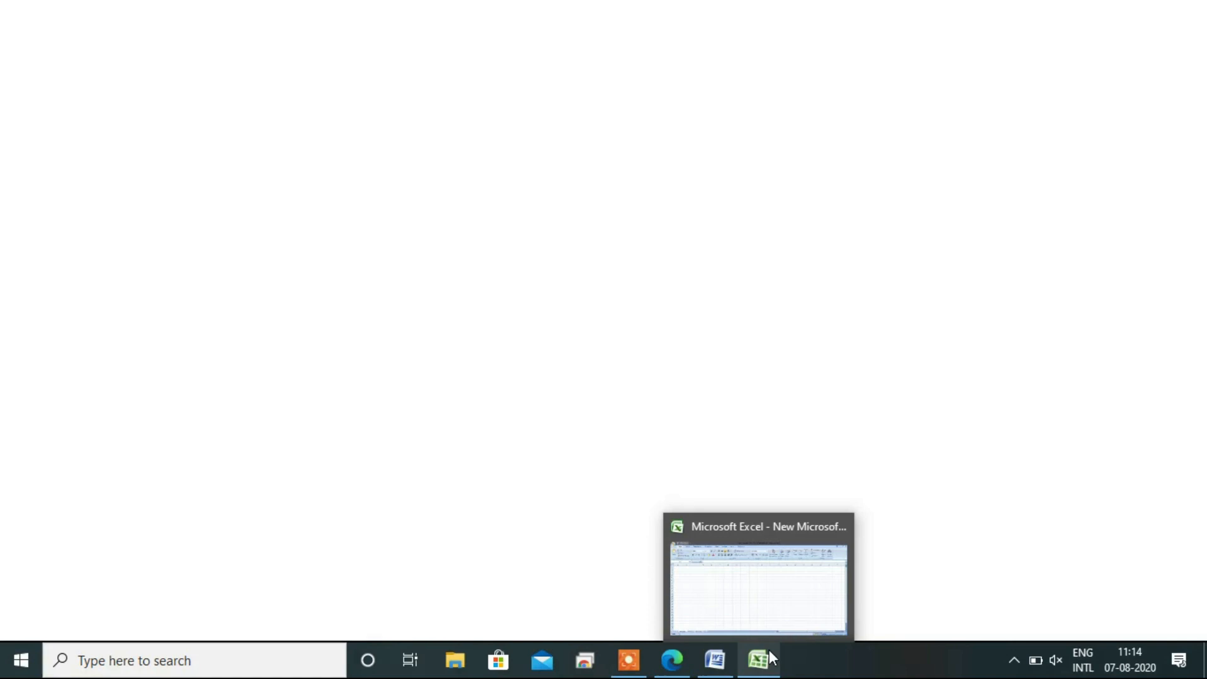
pyautogui.click(731, 591)
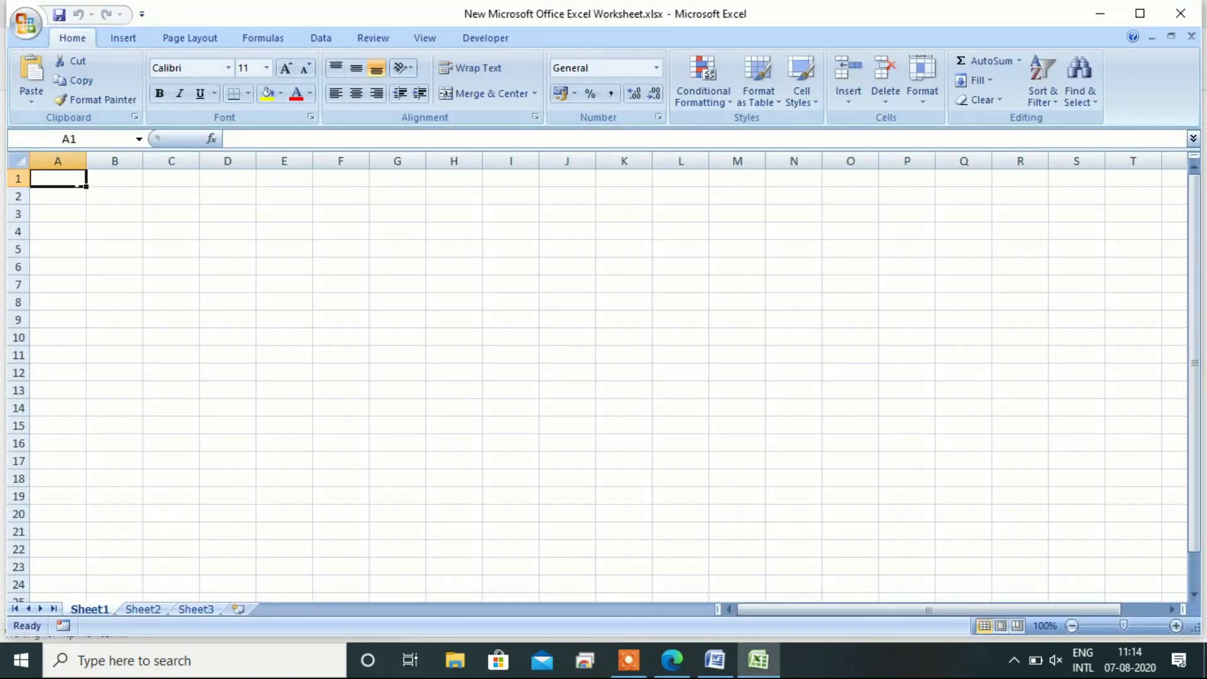
# - Enter the column headers DATE in A1 and NOFE in B1
pyautogui.write('DATE')
pyautogui.press('Tab')
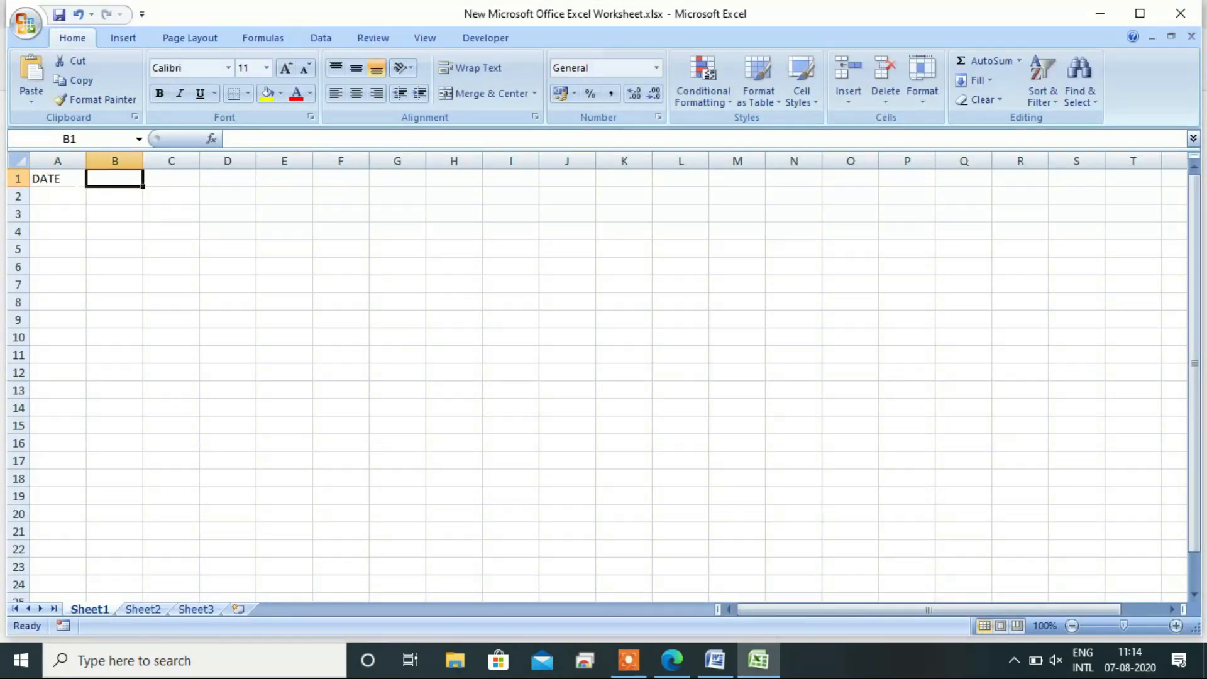
pyautogui.write('NAME')
pyautogui.press('BackSpace')
pyautogui.press('BackSpace')
pyautogui.press('BackSpace')
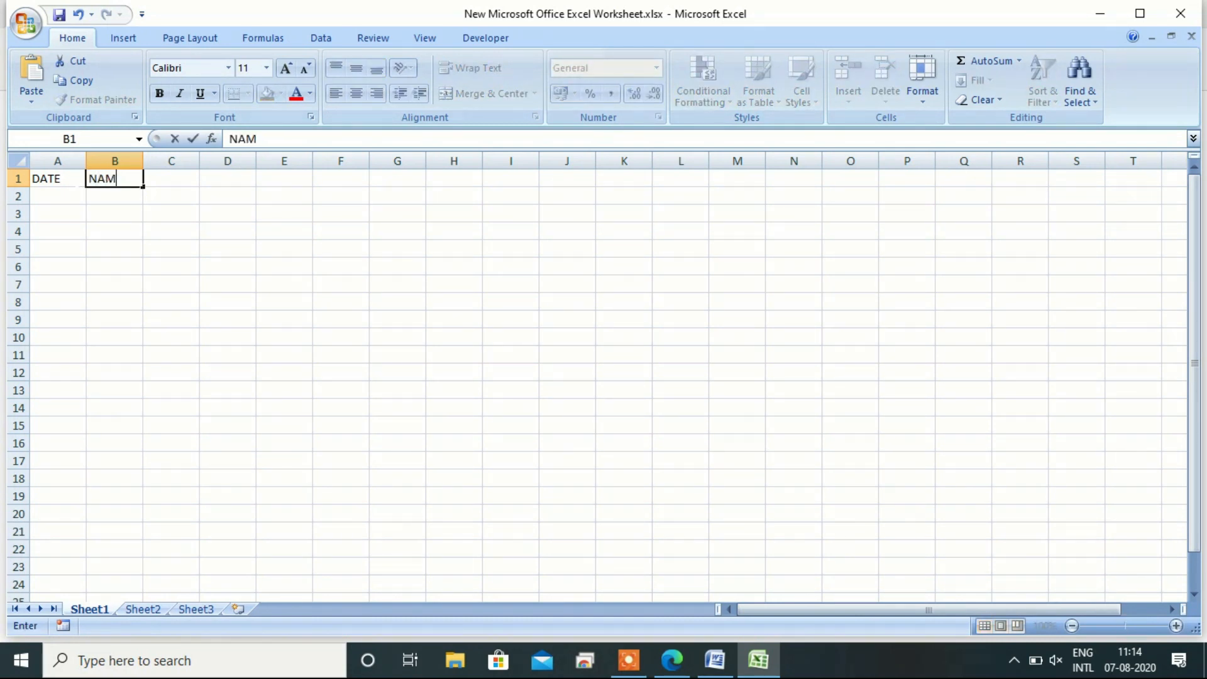
pyautogui.write('O')
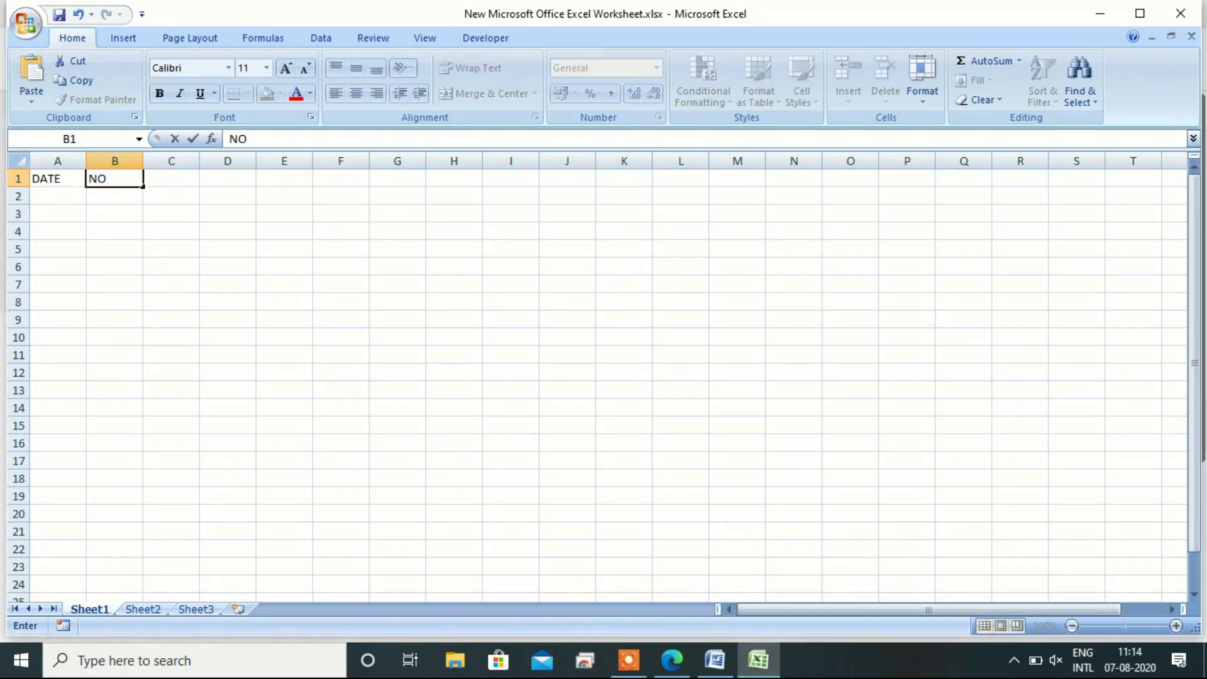
pyautogui.write('FE')
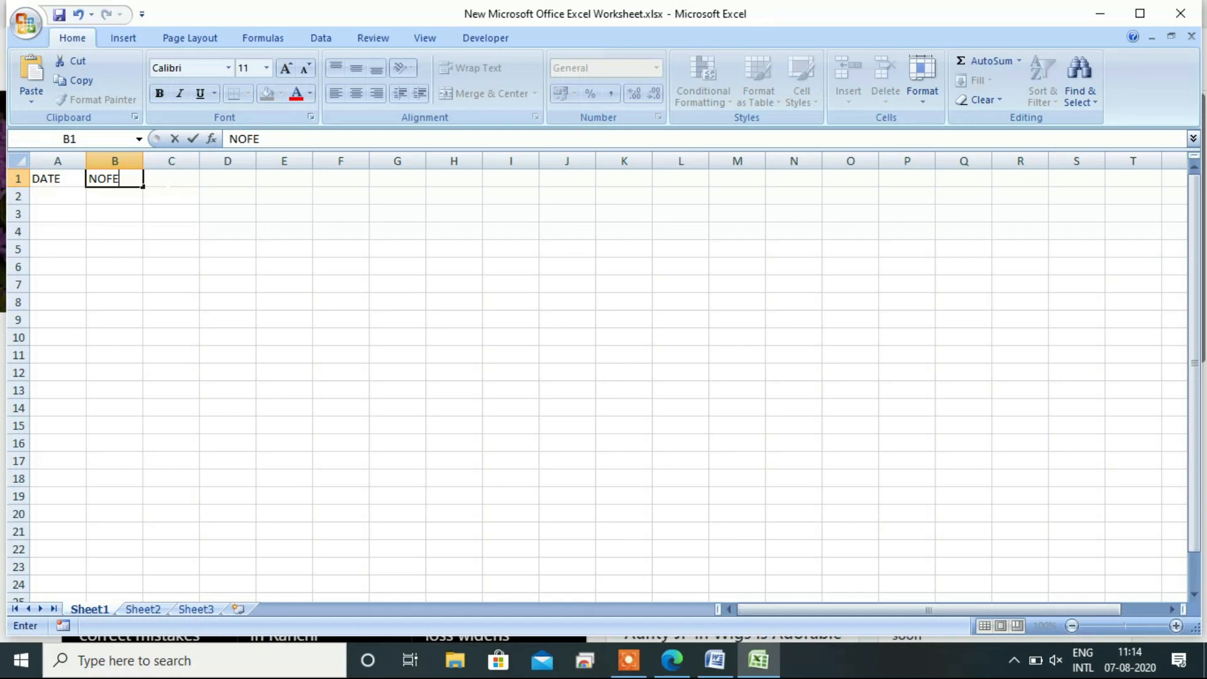
pyautogui.press('Tab')
# - Check the letter's placeholders in Word, and enter the header ADDRESS in C1 of the Excel worksheet
pyautogui.click(715, 660)
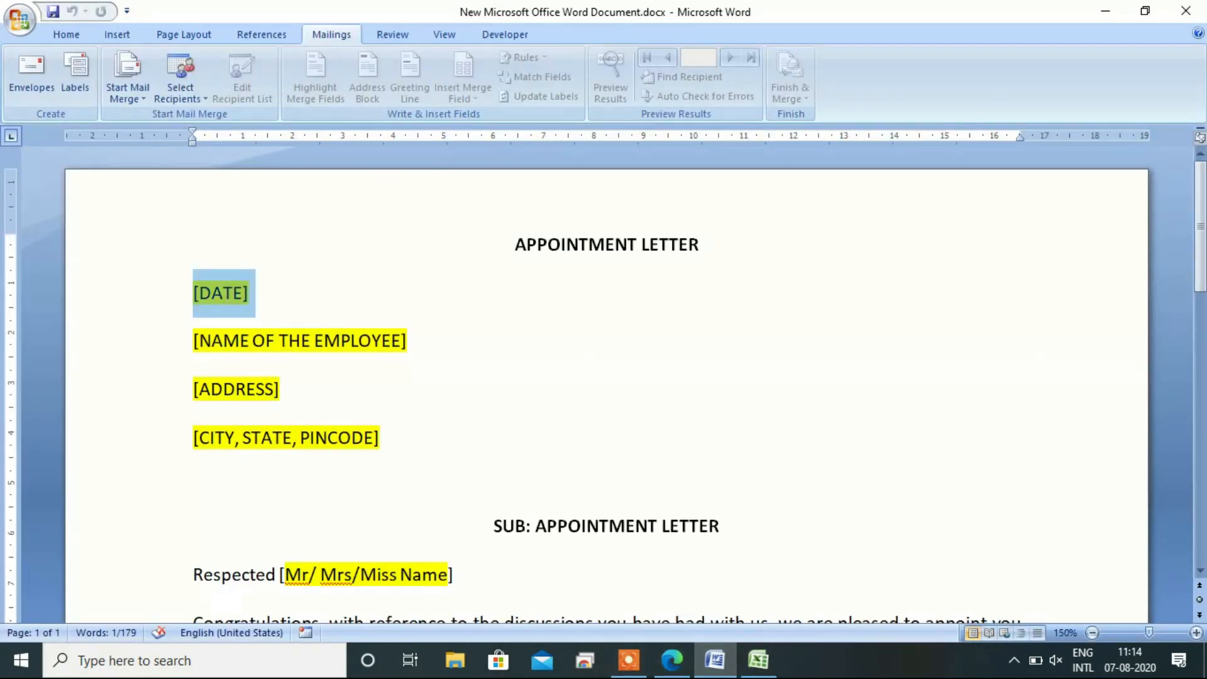
pyautogui.click(758, 660)
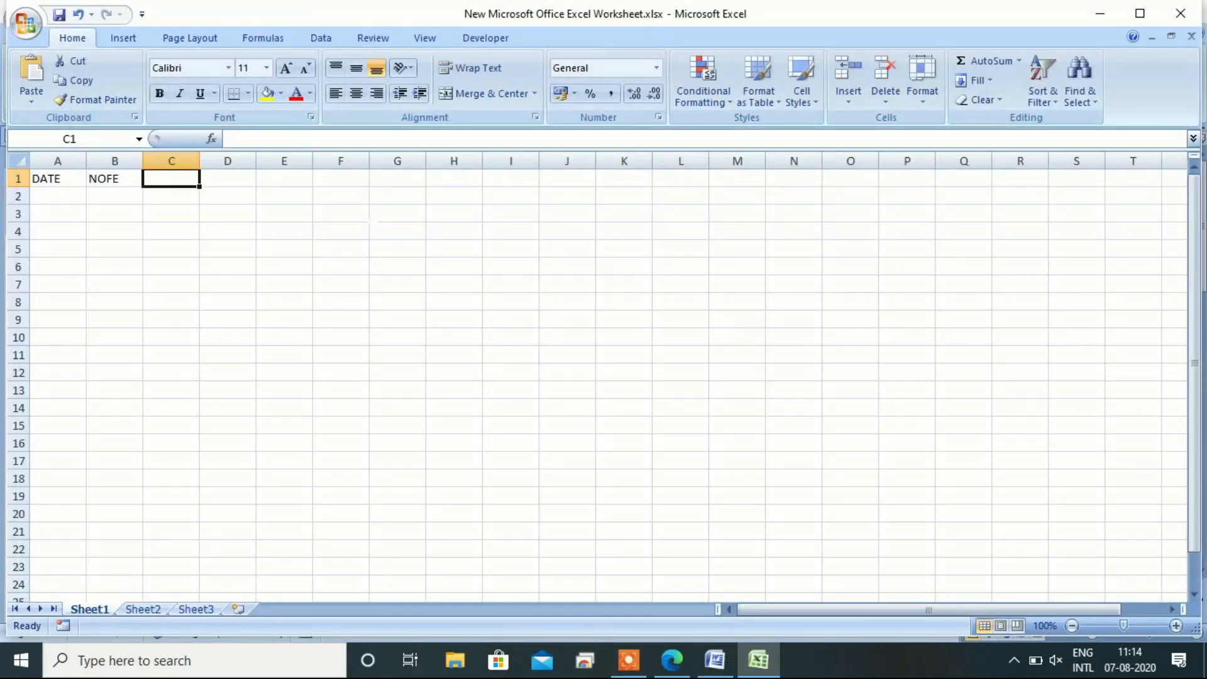
pyautogui.write('ADDRESS')
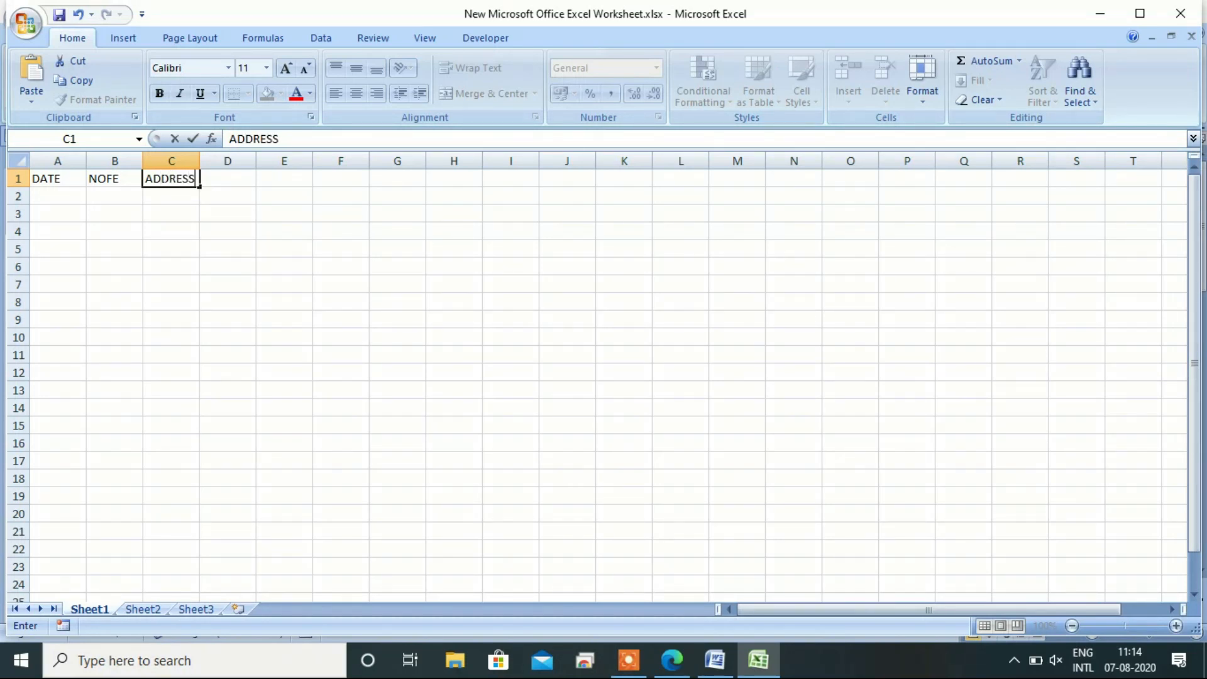
pyautogui.press('Tab')
# - Check the letter's city, state and pincode placeholder in Word, and enter the header C/S/P in D1 of the Excel worksheet
pyautogui.click(758, 662)
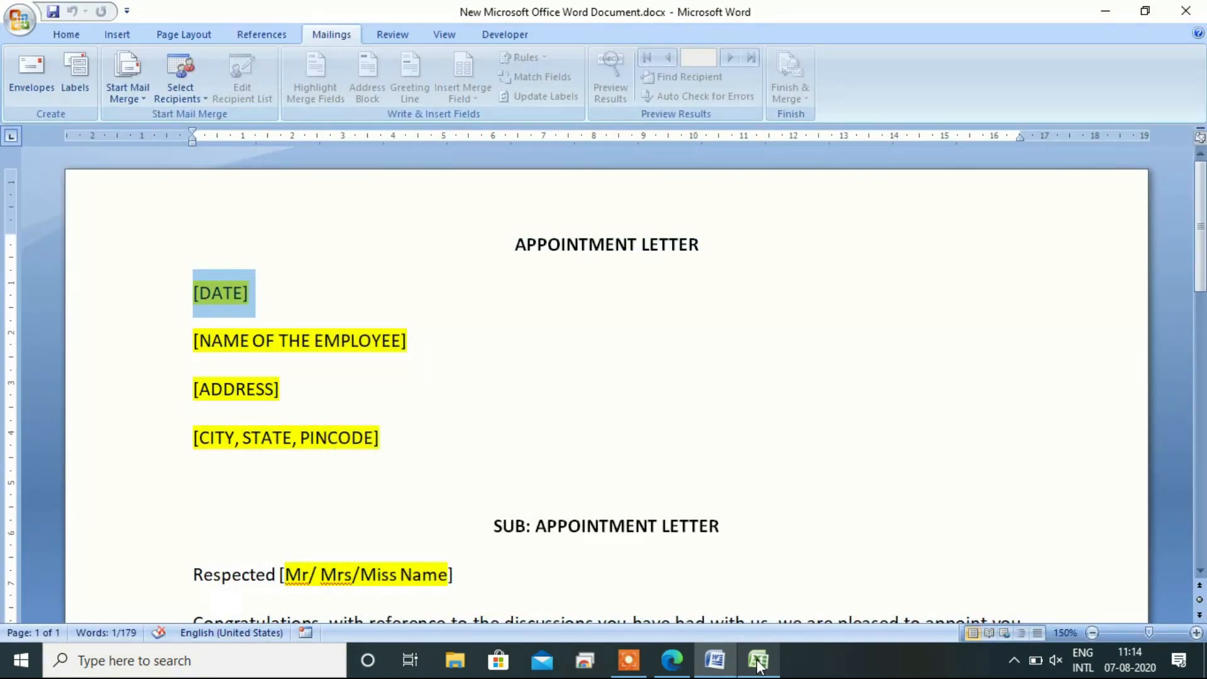
pyautogui.click(758, 661)
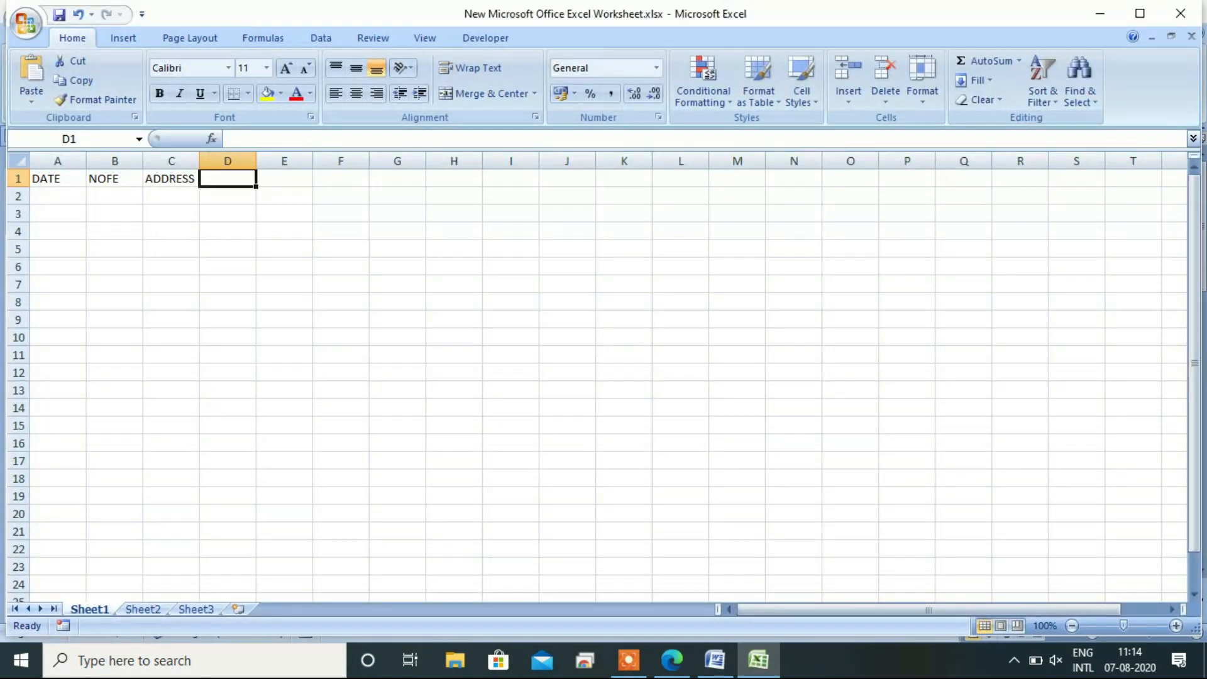
pyautogui.write('CITY')
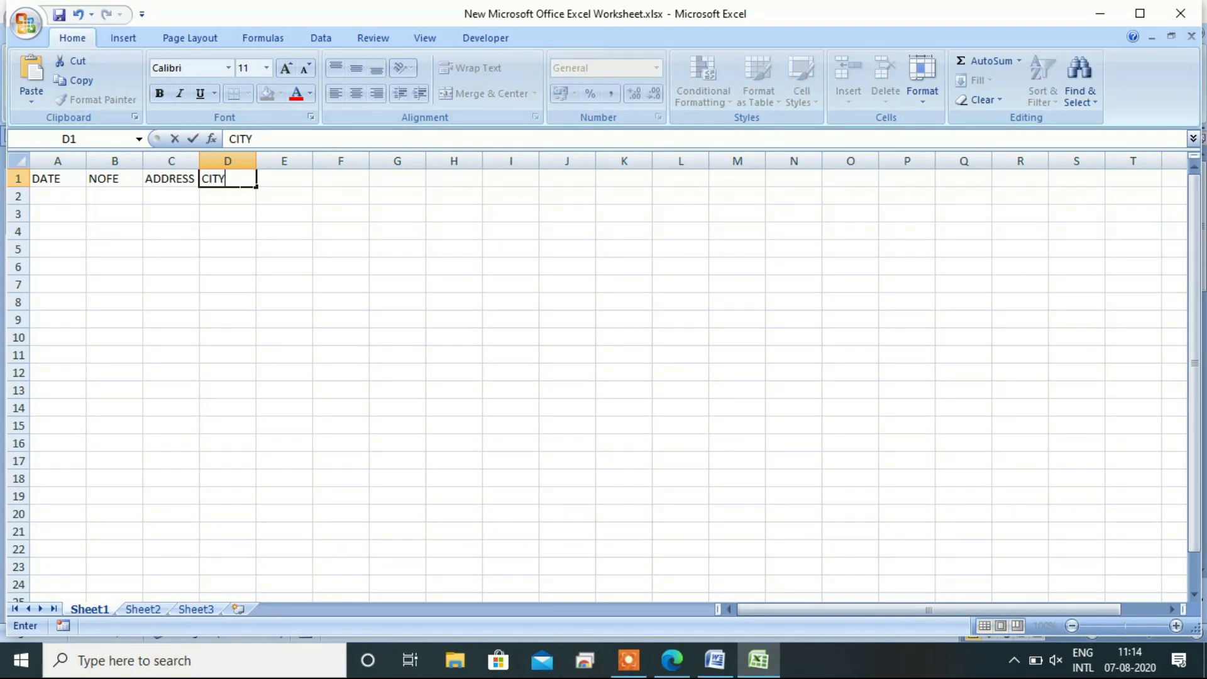
pyautogui.press('BackSpace')
pyautogui.press('BackSpace')
pyautogui.press('BackSpace')
pyautogui.write('/S/P')
pyautogui.press('Return')
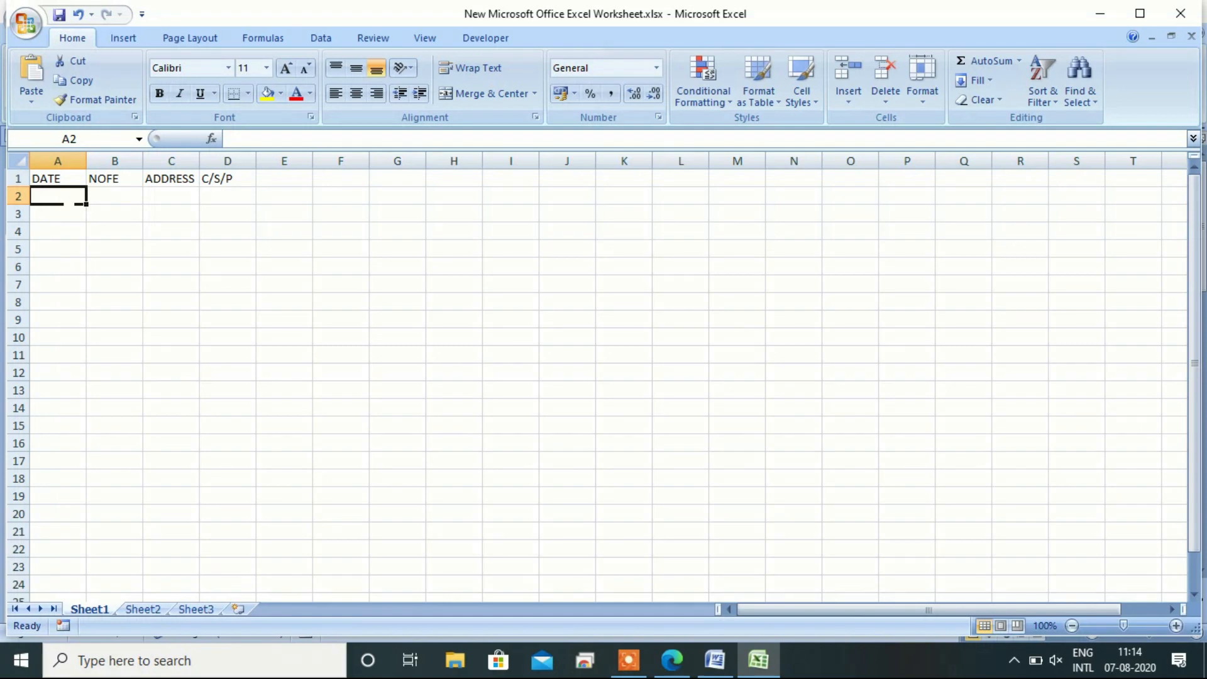
# - Enter the date 1/2/2020 in A2 under DATE
pyautogui.write('1/')
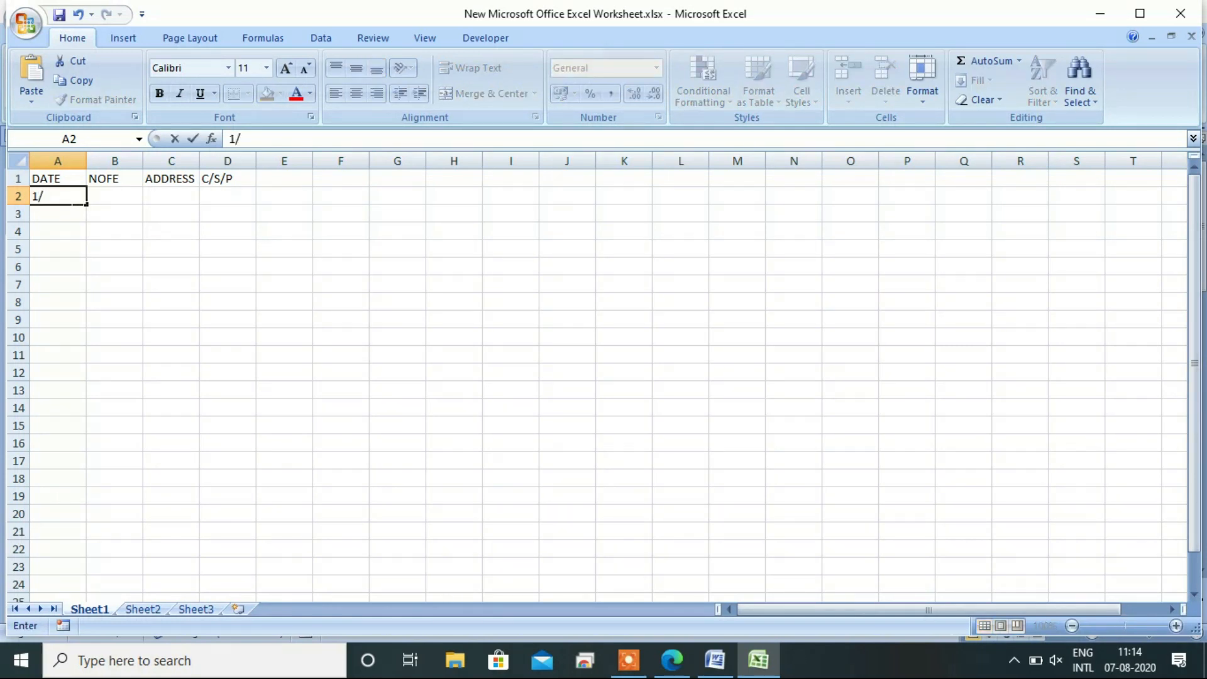
pyautogui.write('2/2020')
pyautogui.press('Tab')
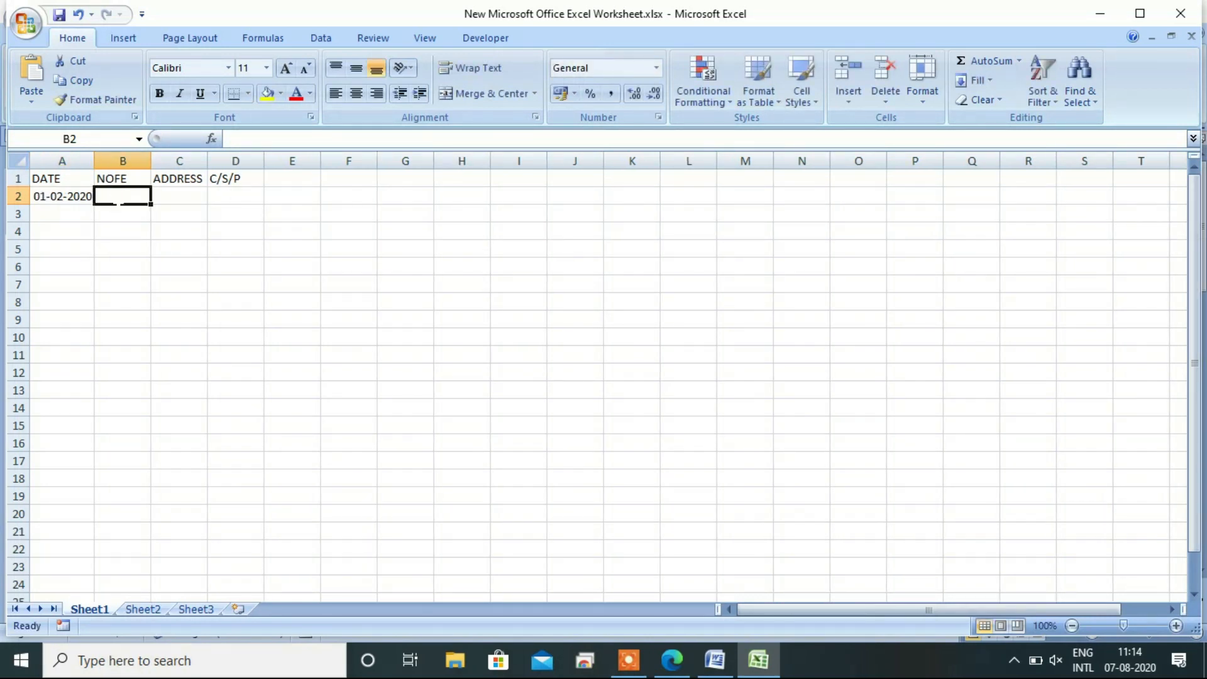
# - Enter nine employee first names in the NOFE column, one per row from B2 to B10
pyautogui.write('PRIYA')
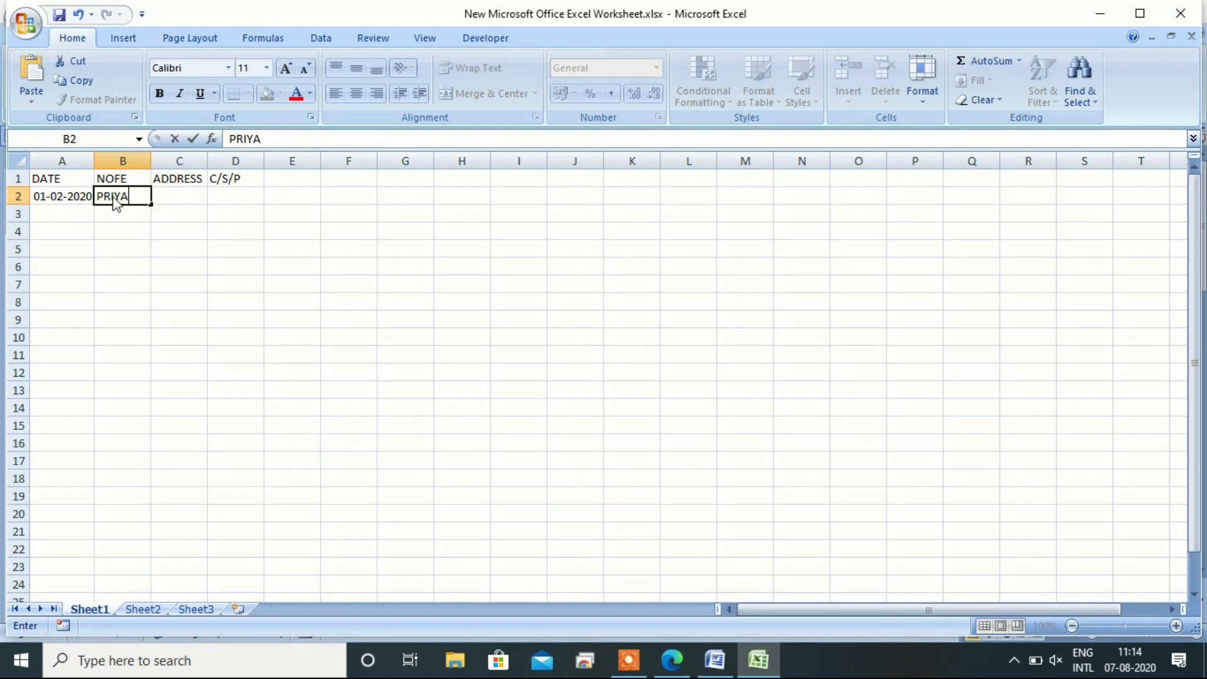
pyautogui.press('Return')
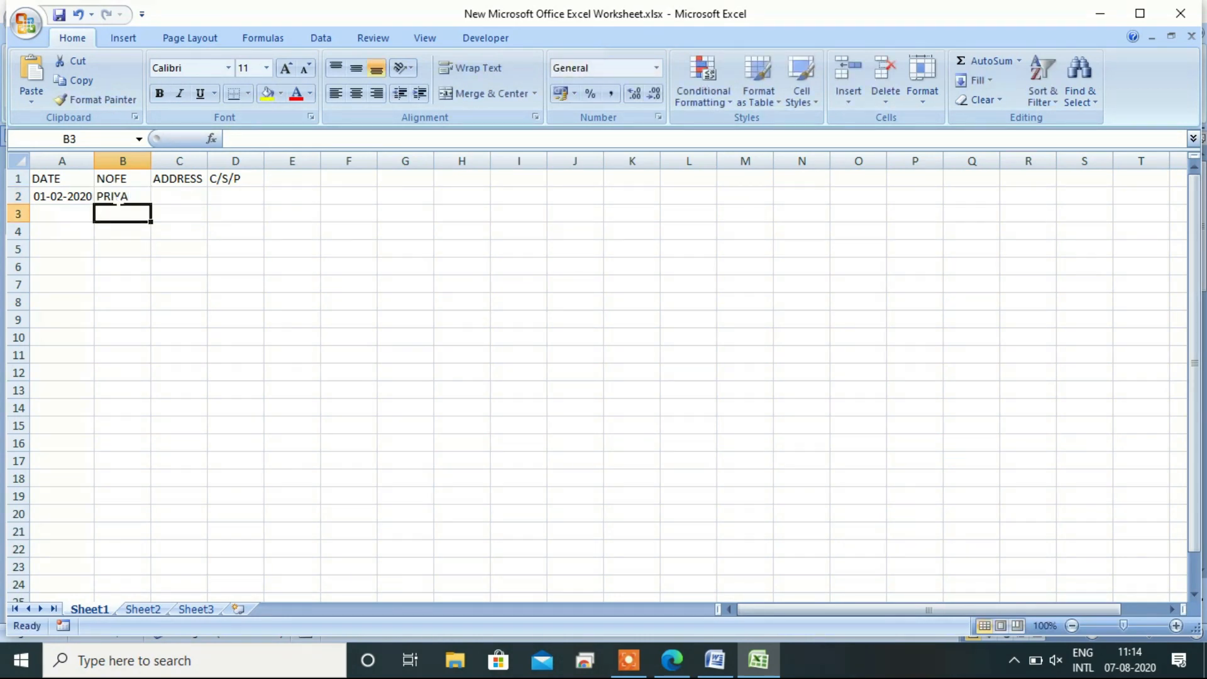
pyautogui.write('RINA')
pyautogui.press('Return')
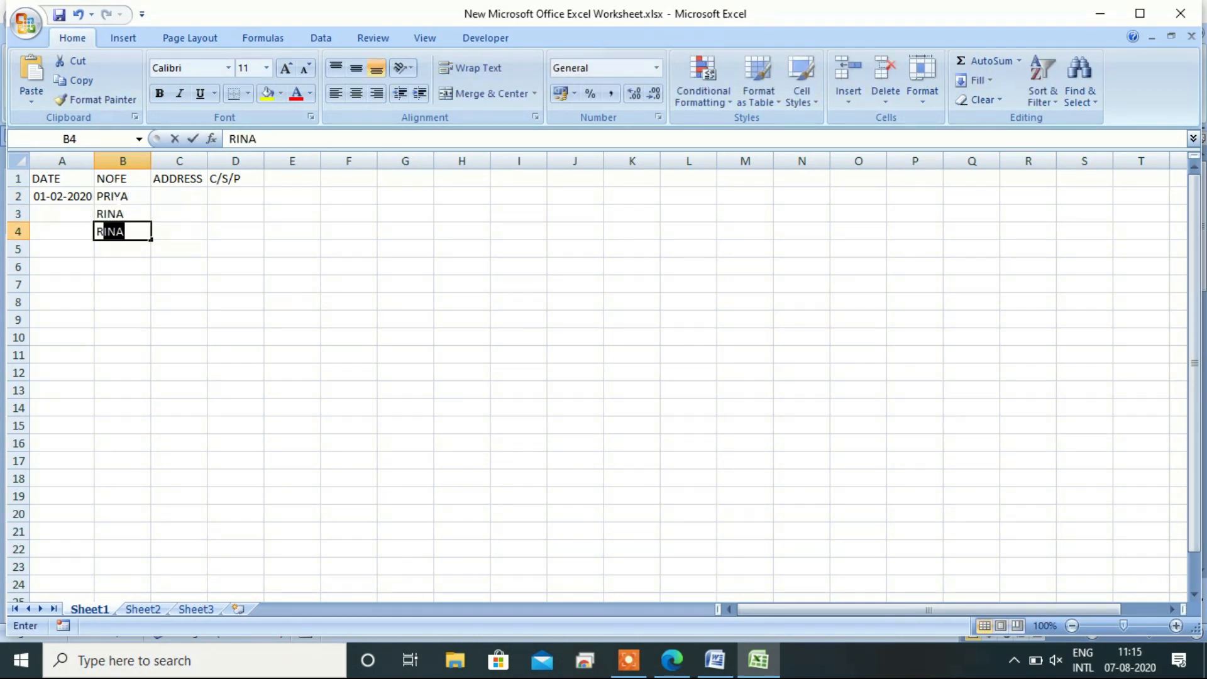
pyautogui.write('RAM')
pyautogui.press('Return')
pyautogui.write('SH')
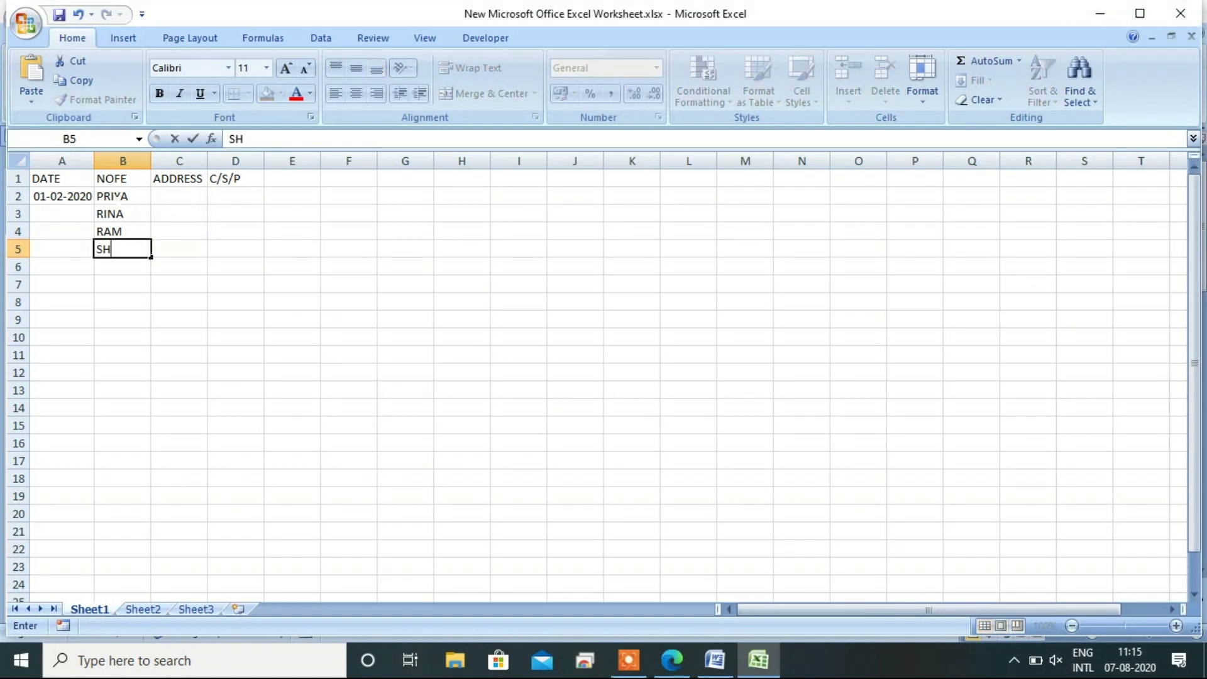
pyautogui.write('YAM')
pyautogui.press('Return')
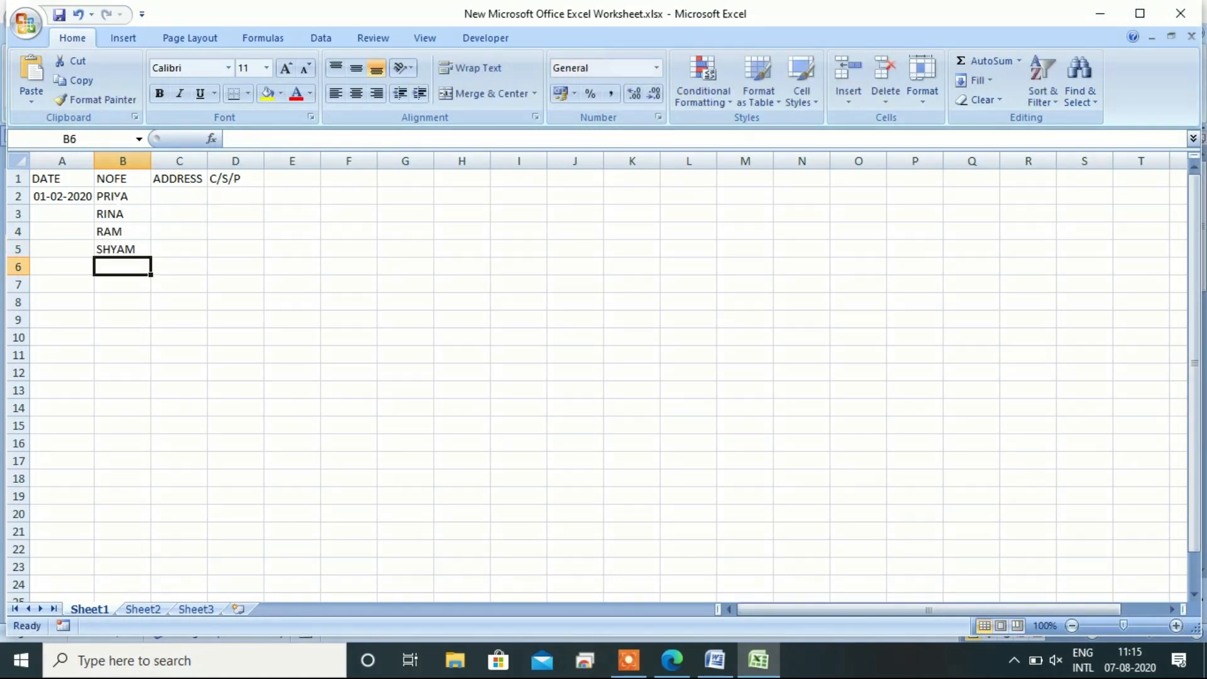
pyautogui.write('MOHAN')
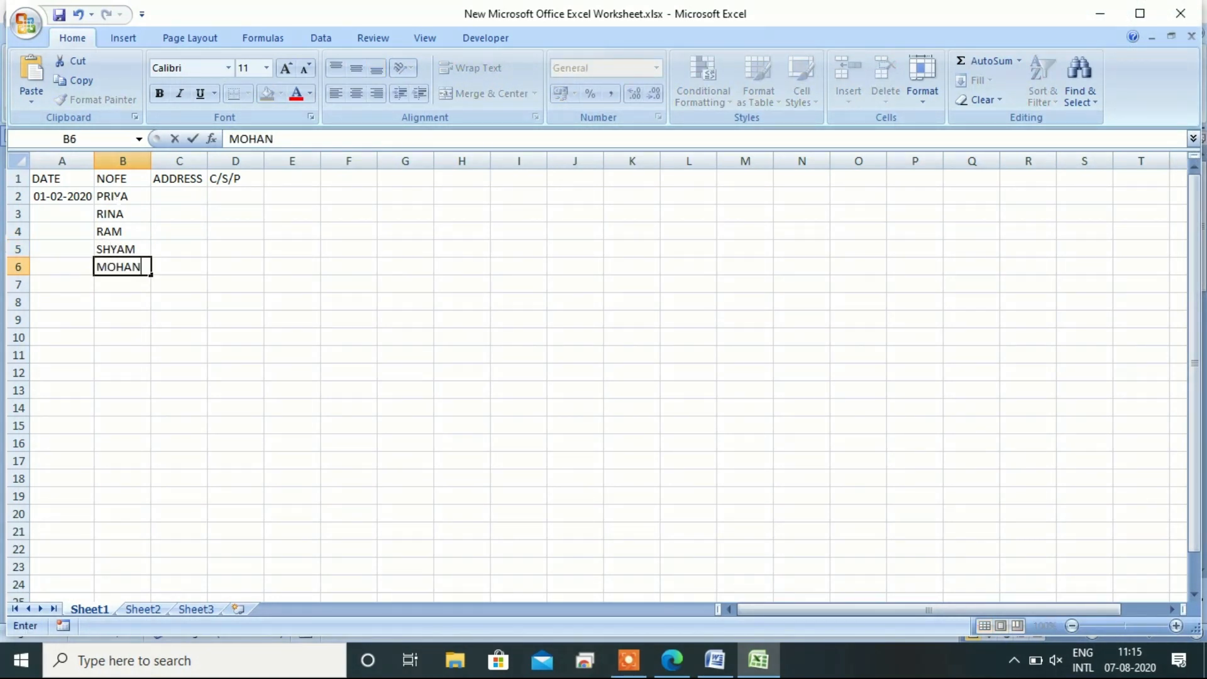
pyautogui.press('Return')
pyautogui.write('SOHAN')
pyautogui.press('Return')
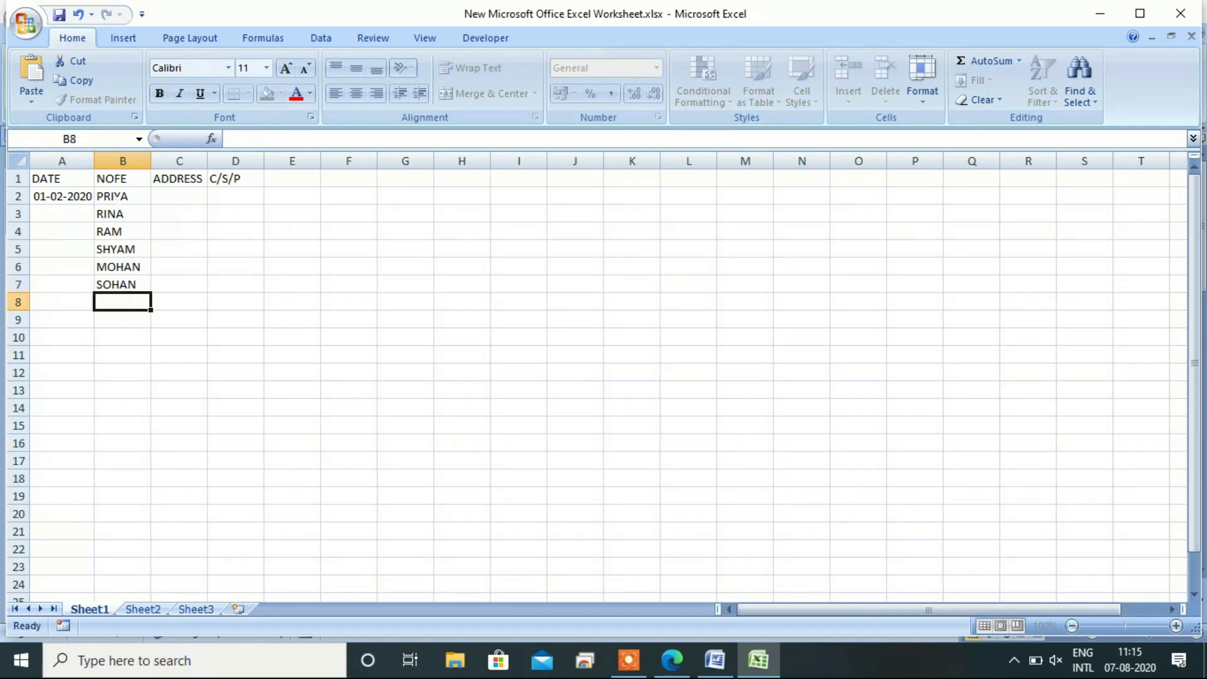
pyautogui.write('PRIYANSHU')
pyautogui.press('Return')
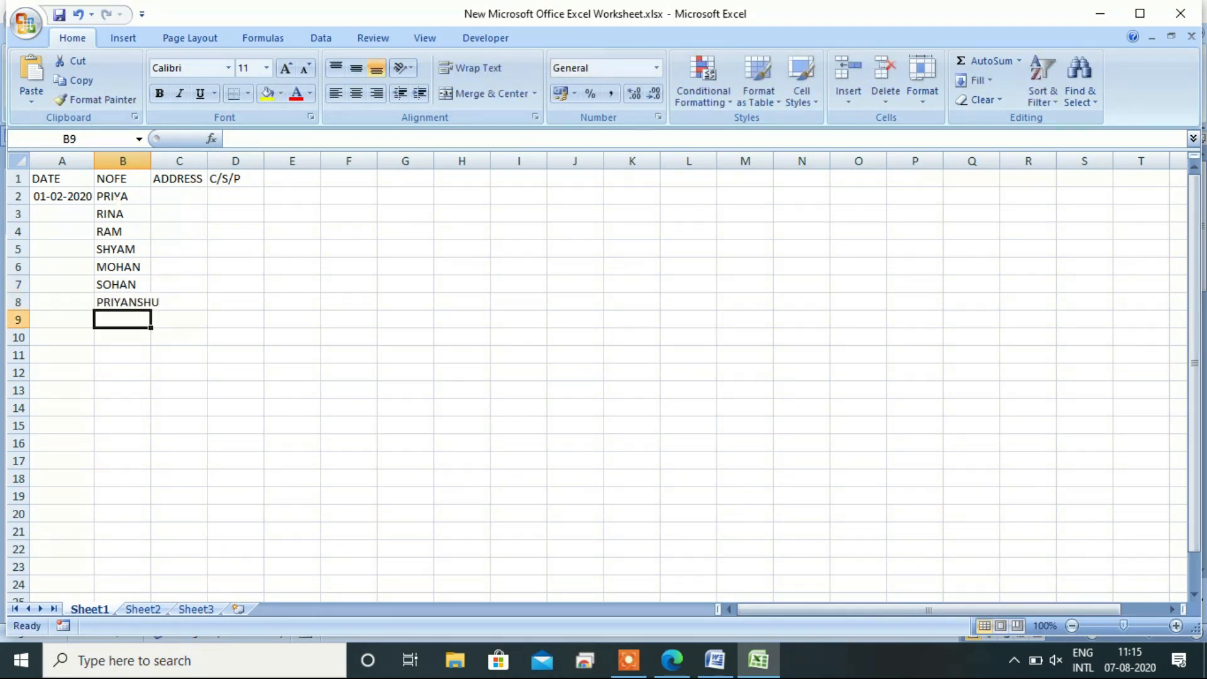
pyautogui.write('RISHI')
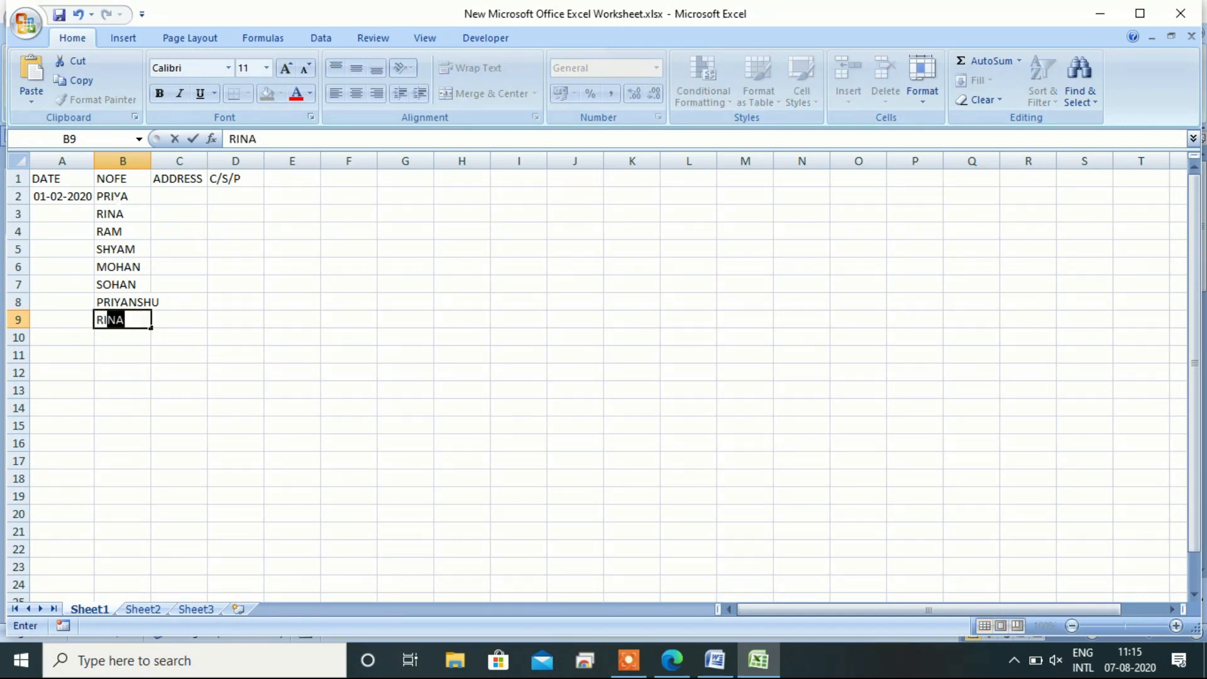
pyautogui.press('Return')
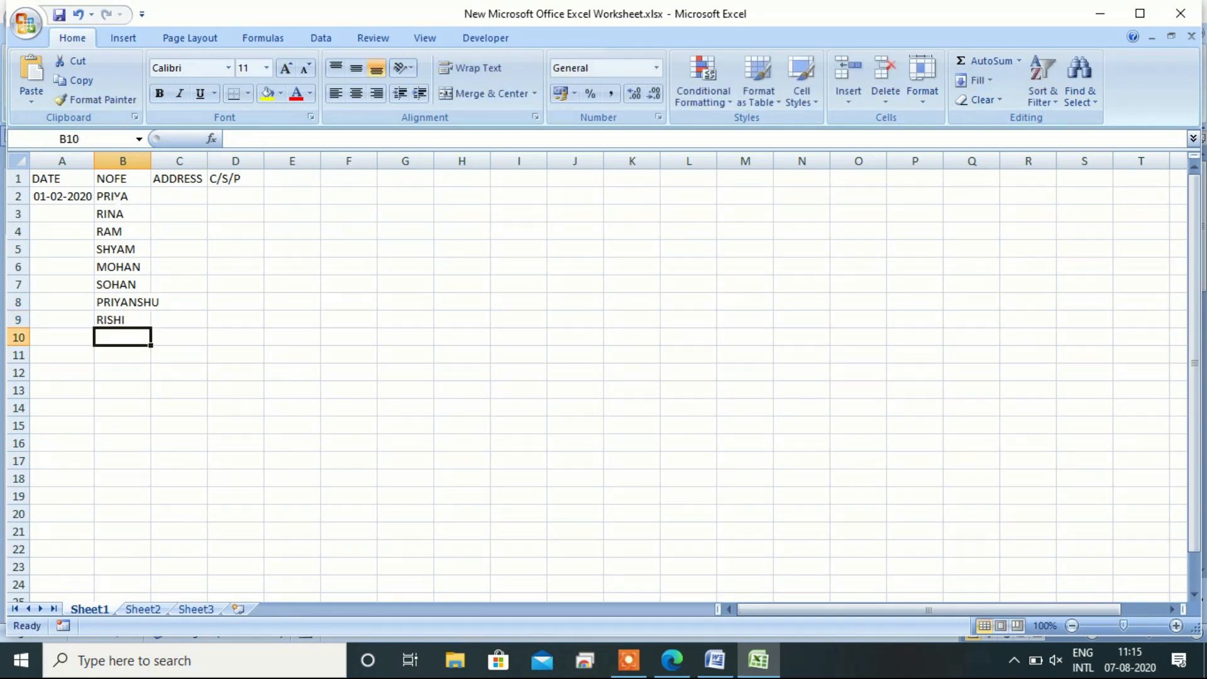
pyautogui.write('SHRI')
pyautogui.press('Return')
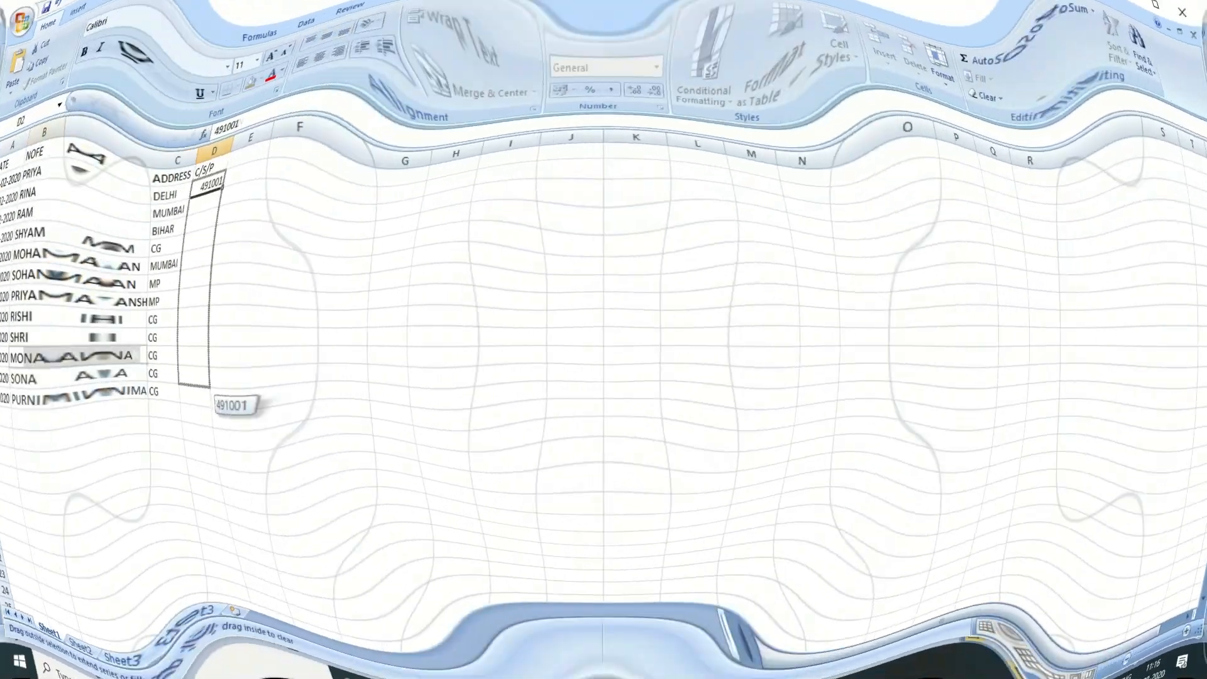
# - Copy the postal code in D2 down the C/S/P column through D13
pyautogui.moveTo(264, 204); pyautogui.dragTo(264, 398)
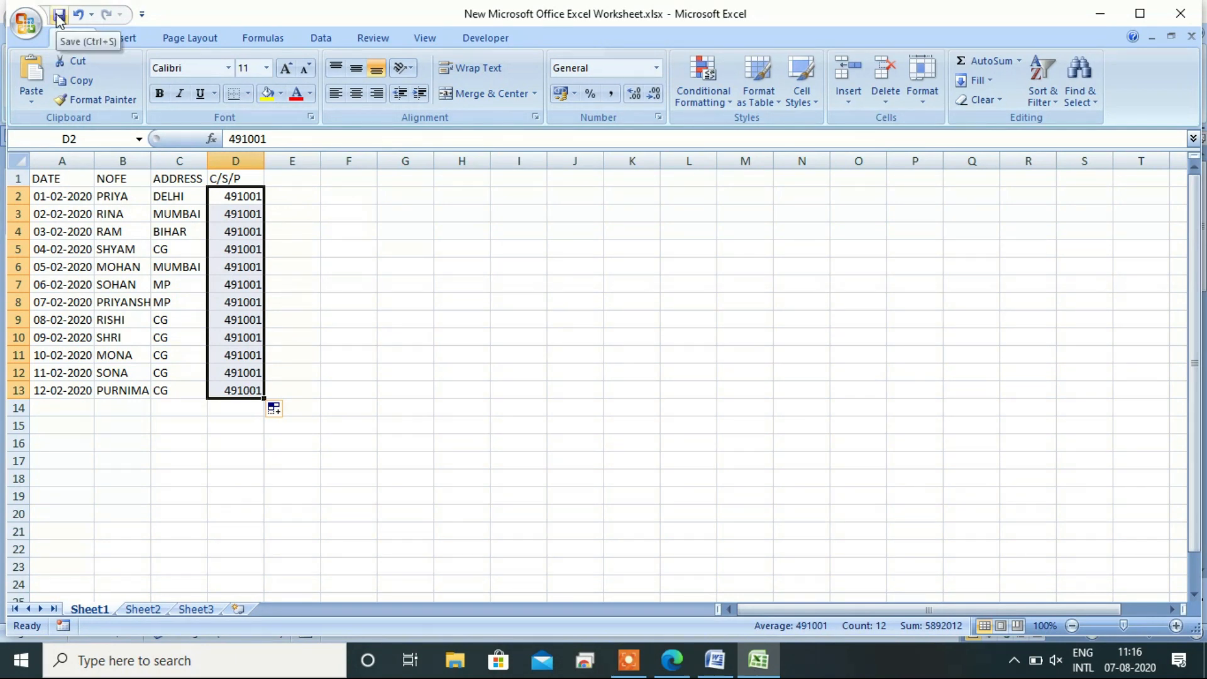
# - Save the workbook to the Desktop under the new name INFORMATION as an Excel Workbook
pyautogui.click(26, 23)
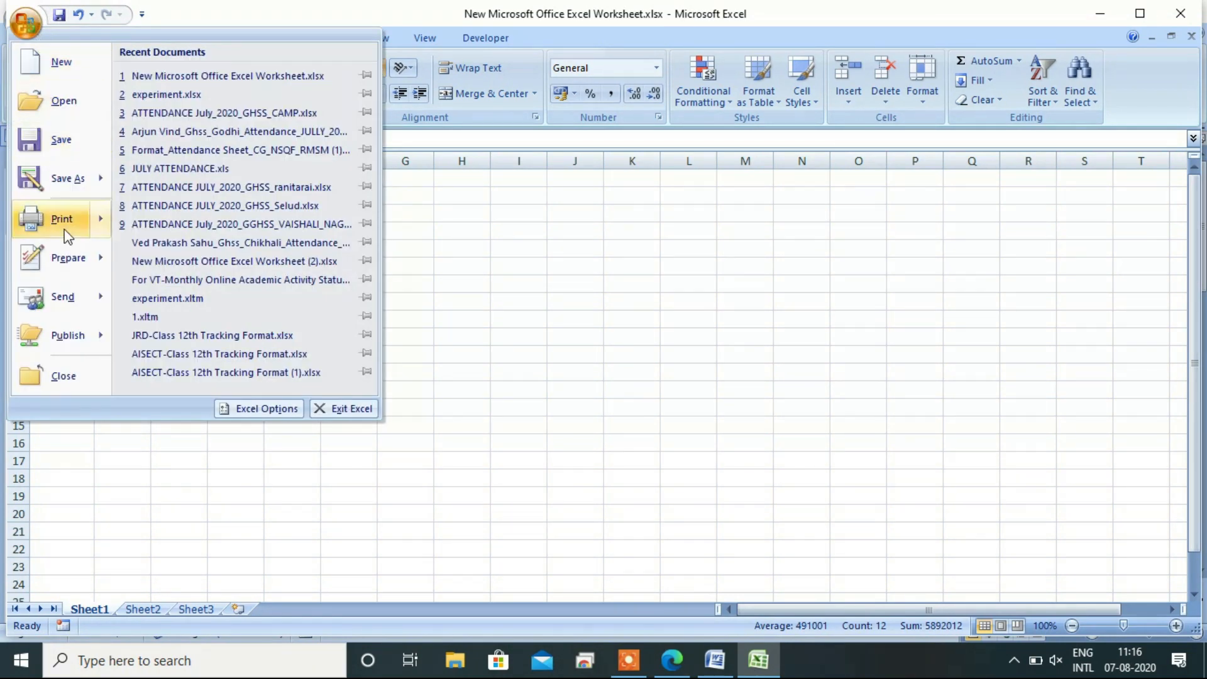
pyautogui.click(76, 179)
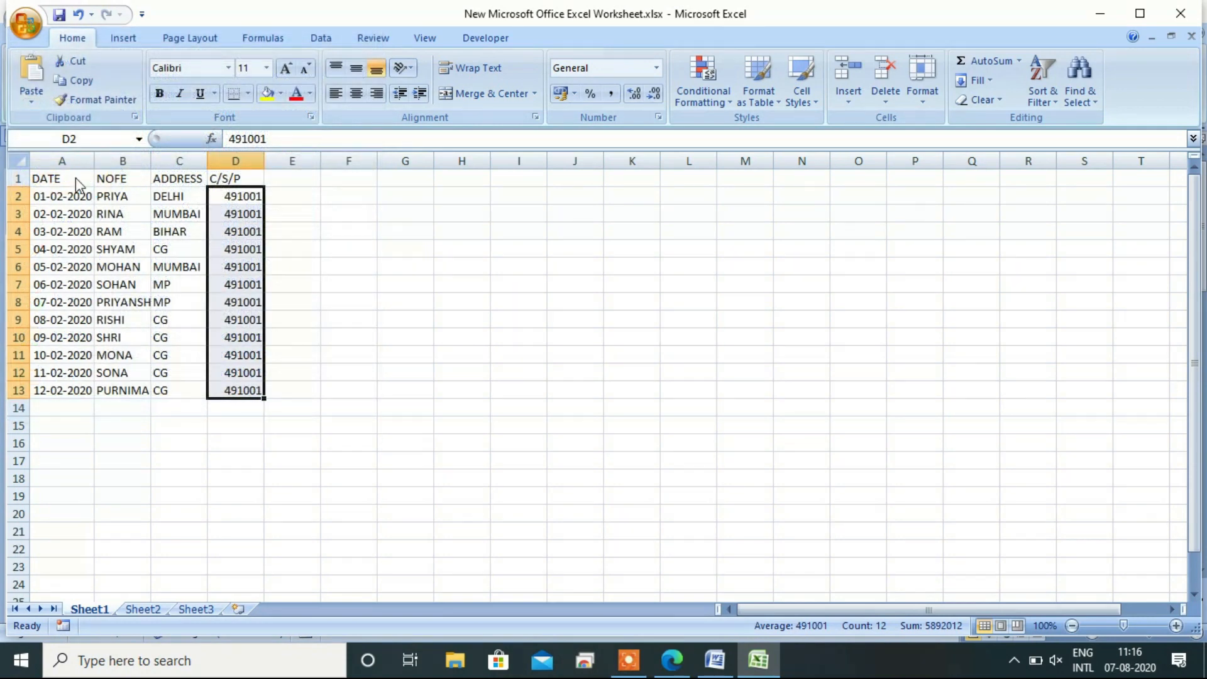
pyautogui.click(103, 147)
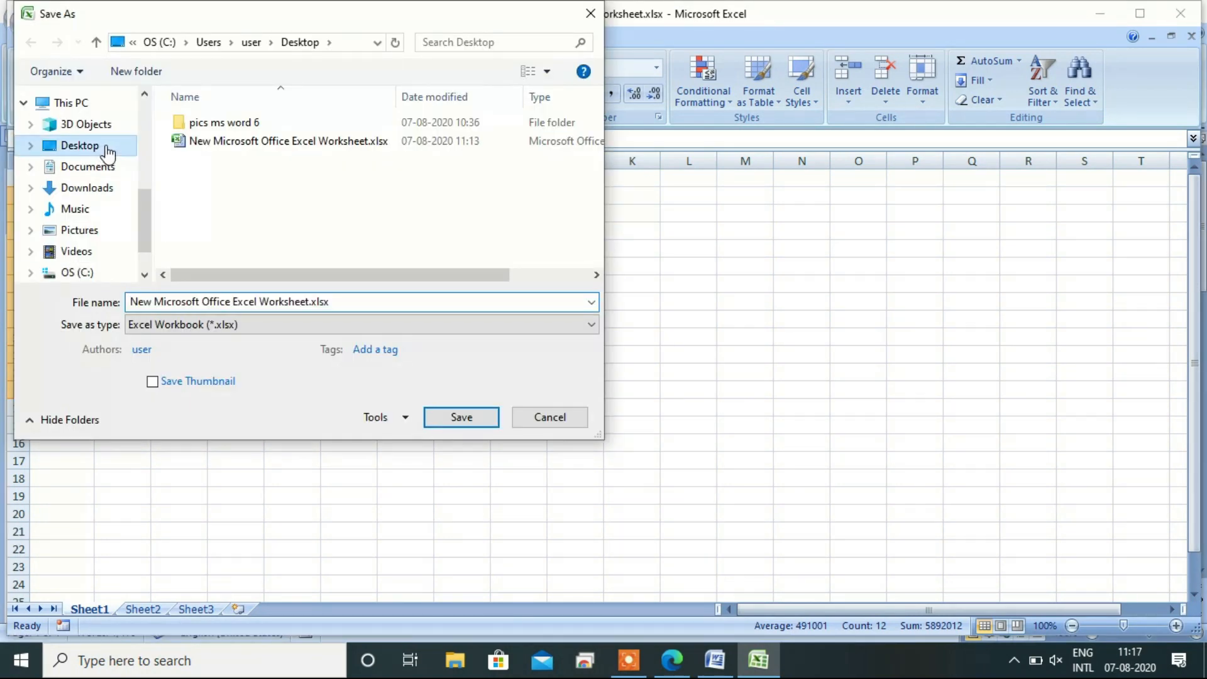
pyautogui.doubleClick(373, 308)
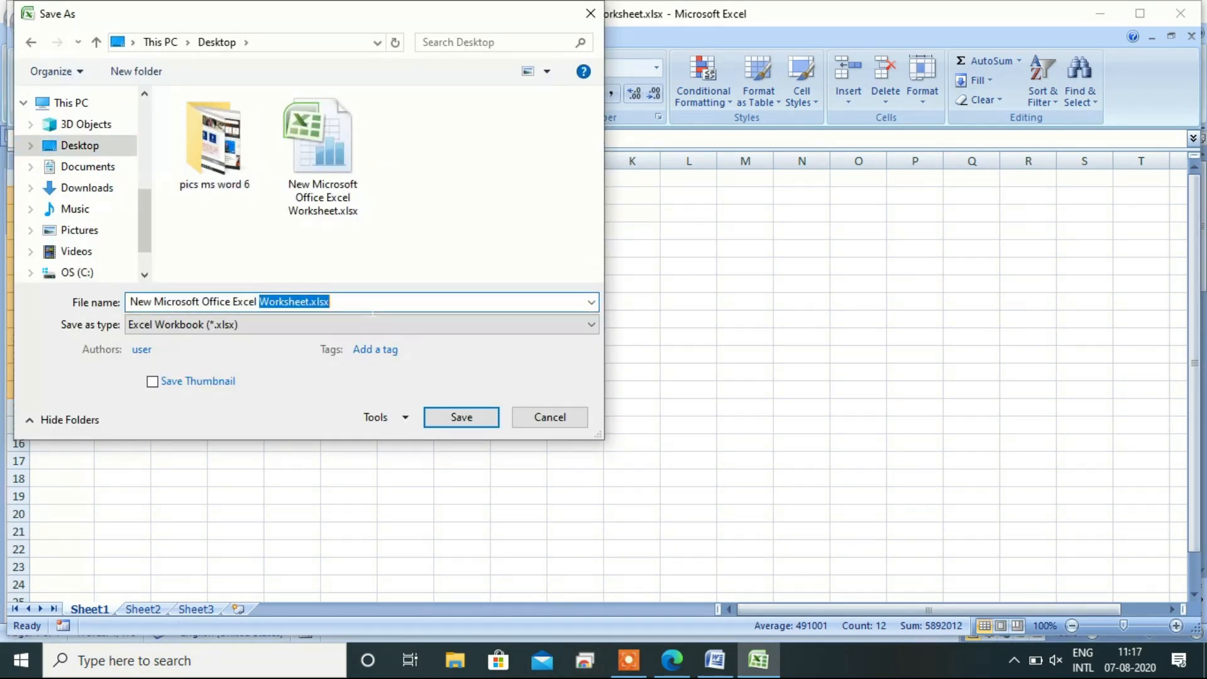
pyautogui.press('BackSpace')
pyautogui.press('BackSpace')
pyautogui.press('BackSpace')
pyautogui.press('BackSpace')
pyautogui.press('BackSpace')
pyautogui.press('BackSpace')
pyautogui.press('BackSpace')
pyautogui.press('BackSpace')
pyautogui.press('BackSpace')
pyautogui.press('BackSpace')
pyautogui.press('BackSpace')
pyautogui.press('BackSpace')
pyautogui.press('BackSpace')
pyautogui.press('BackSpace')
pyautogui.press('BackSpace')
pyautogui.press('BackSpace')
pyautogui.press('BackSpace')
pyautogui.press('BackSpace')
pyautogui.press('BackSpace')
pyautogui.press('BackSpace')
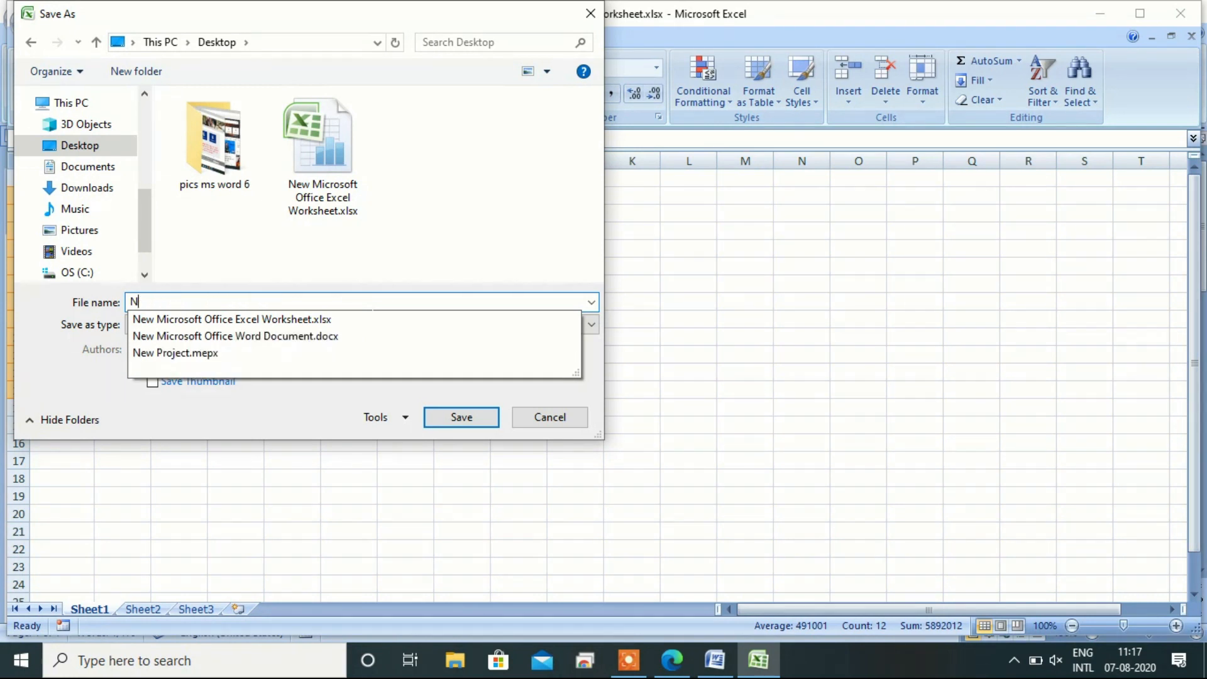
pyautogui.write('INFORMATION')
pyautogui.click(460, 419)
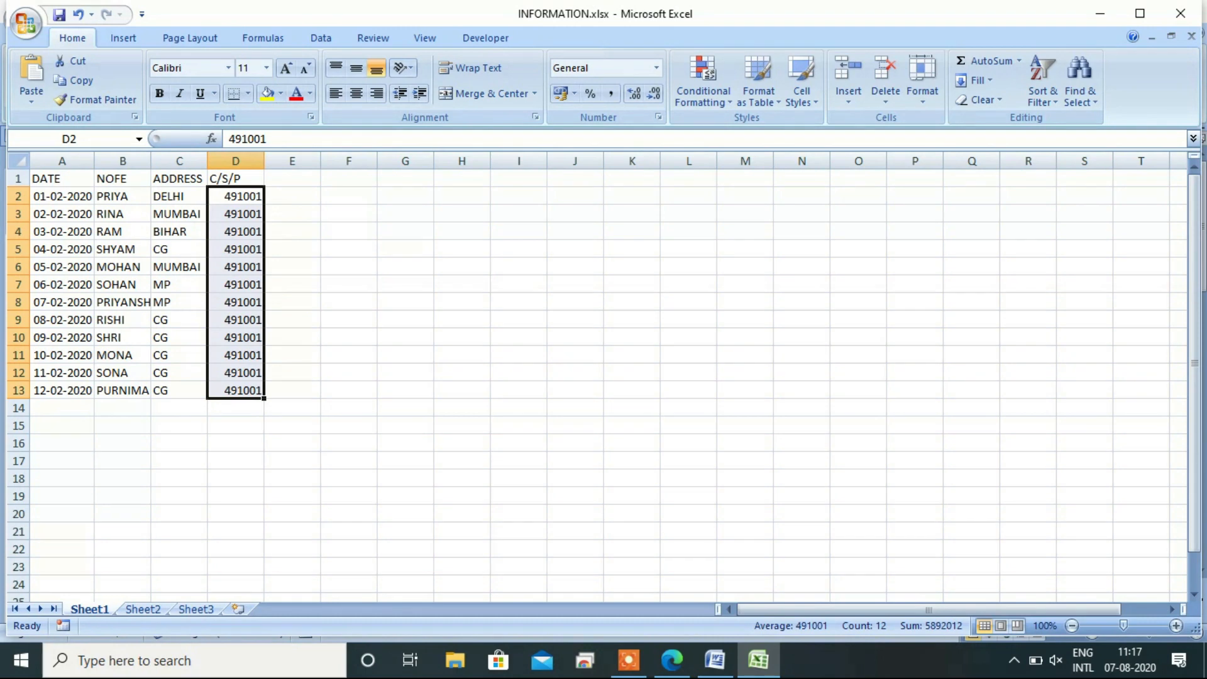
# - Check the appointment letter in Word, and close the INFORMATION workbook in Excel to return to the letter
pyautogui.click(715, 660)
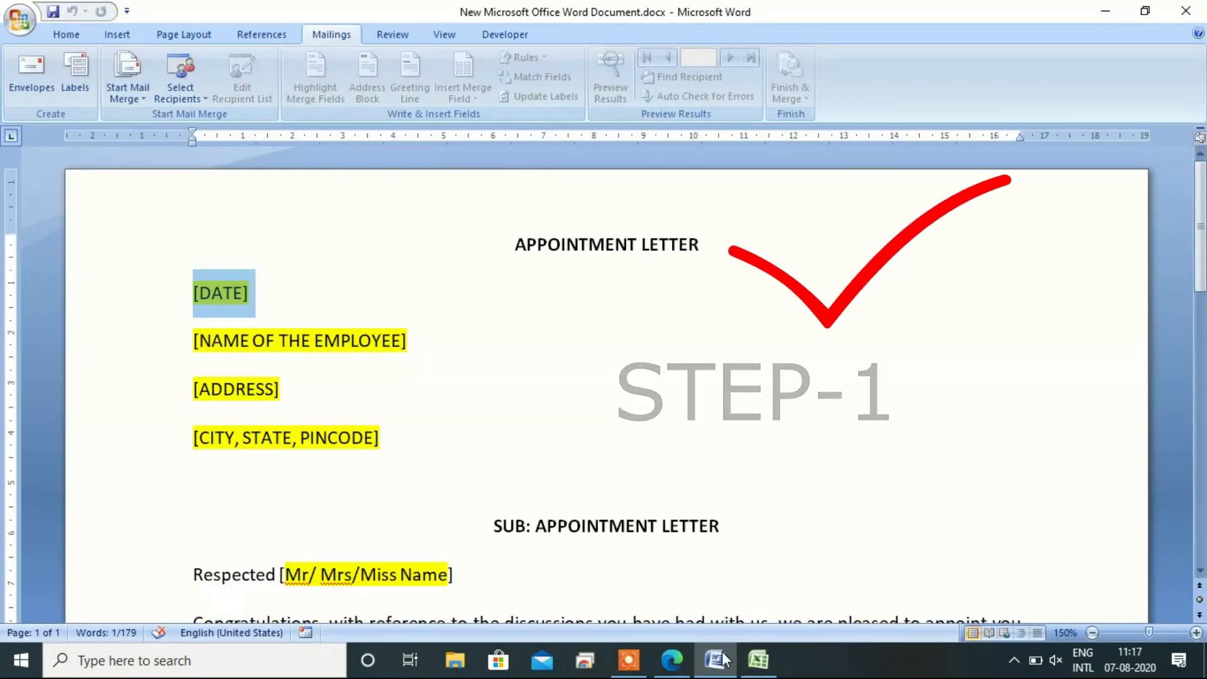
pyautogui.click(760, 660)
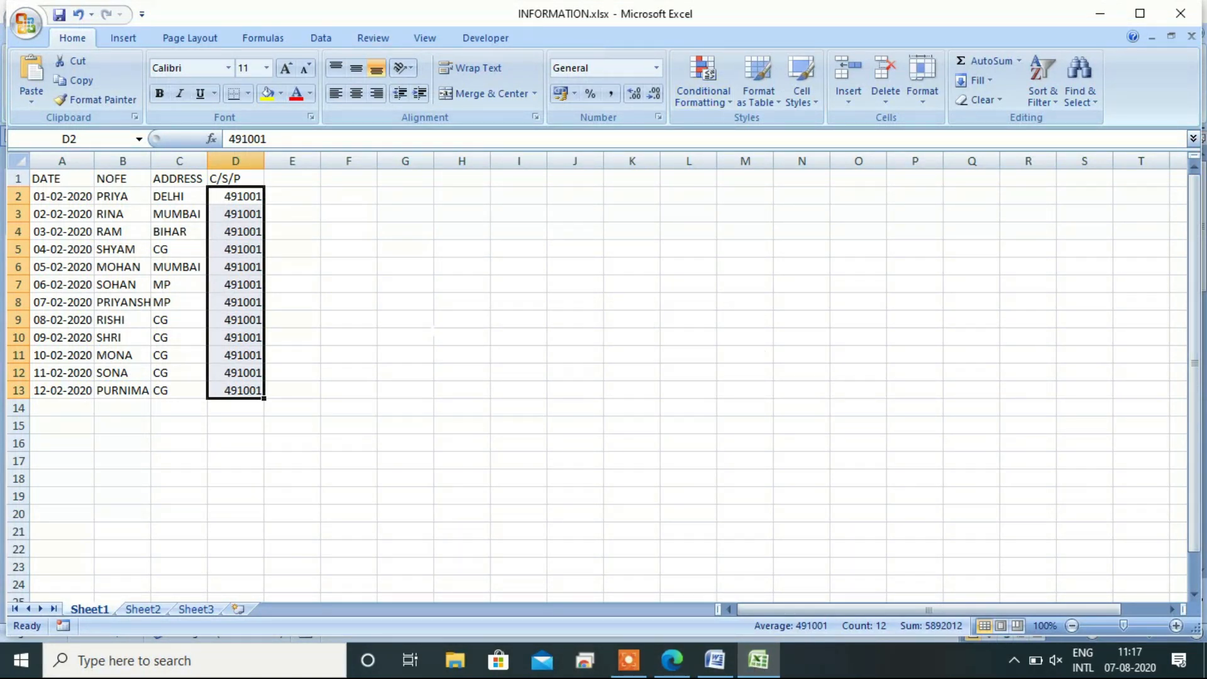
pyautogui.click(1191, 18)
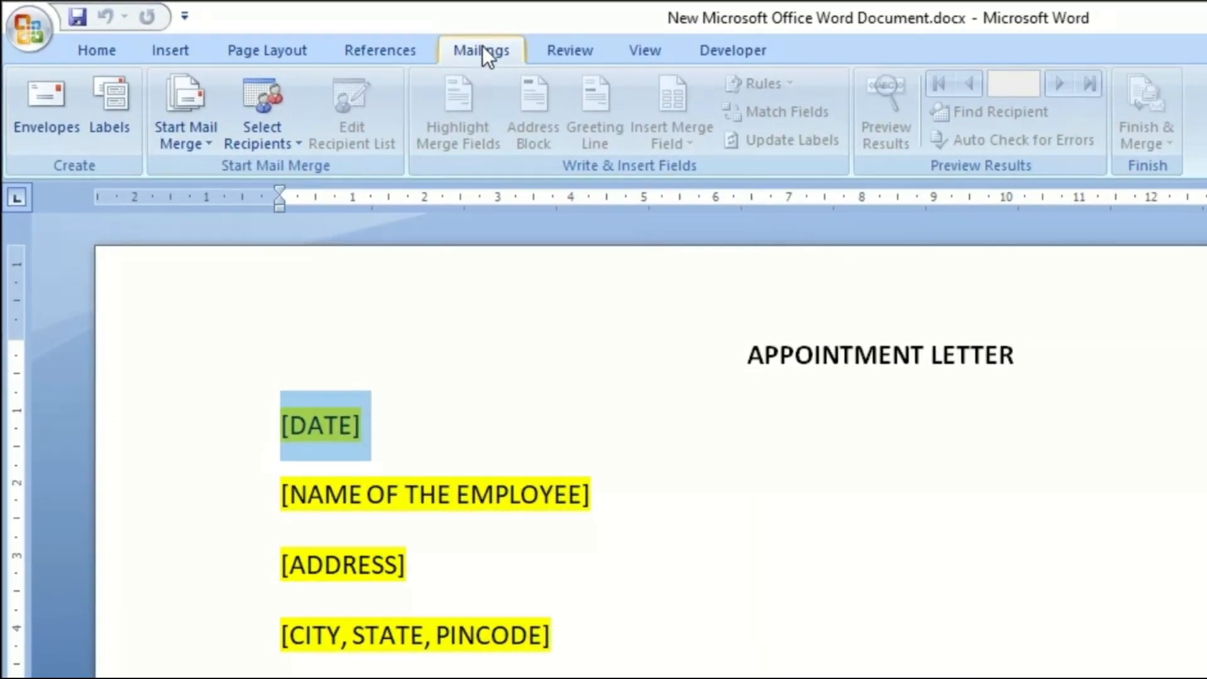
# - Use the existing list INFORMATION.xlsx on the Desktop as the mail merge recipients, with Sheet1$ and its first row as column headers
pyautogui.click(282, 147)
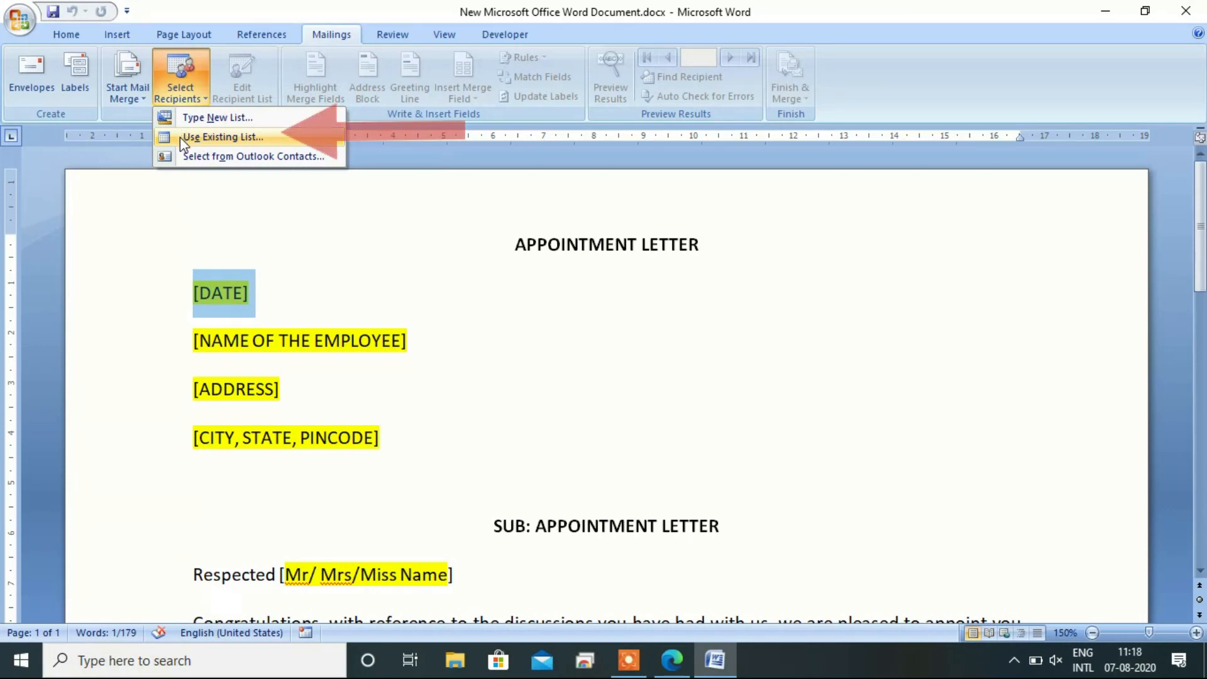
pyautogui.click(219, 138)
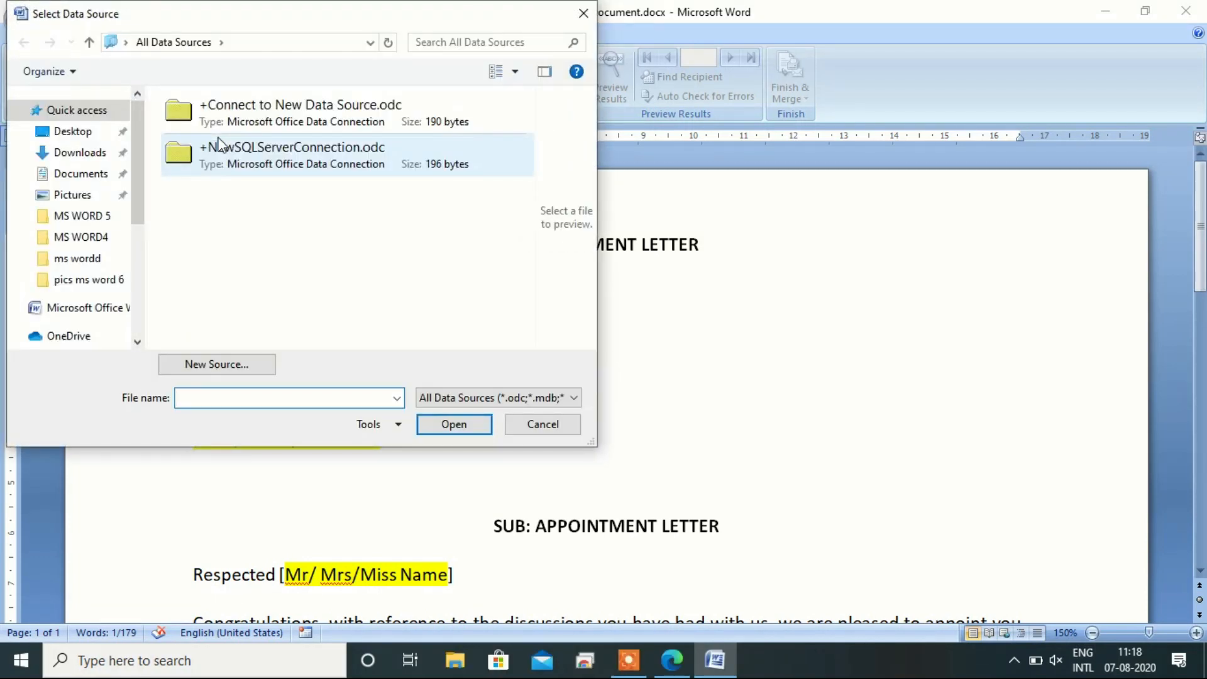
pyautogui.click(91, 133)
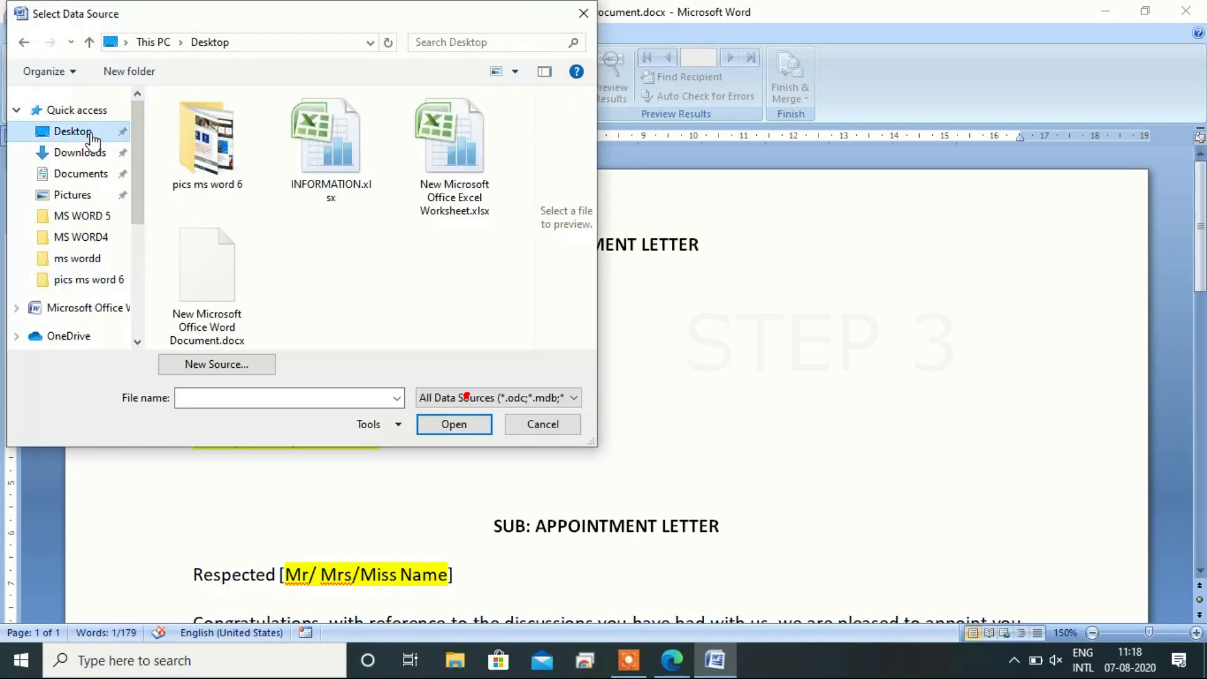
pyautogui.click(325, 143)
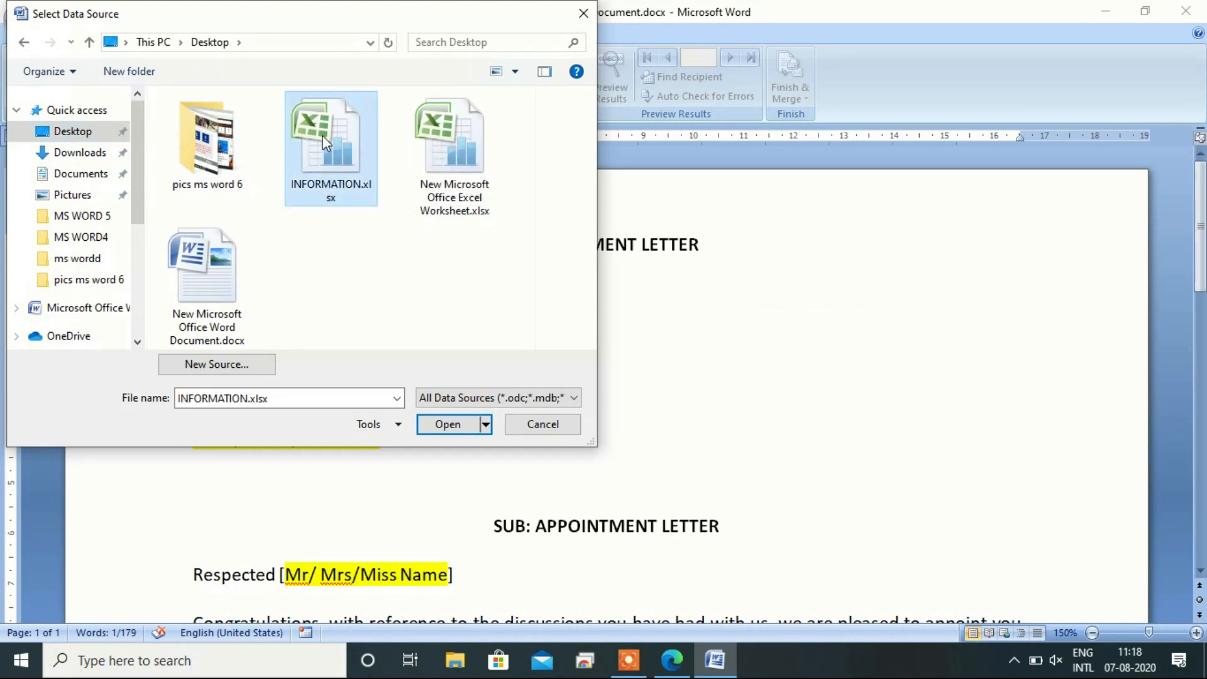
pyautogui.click(448, 425)
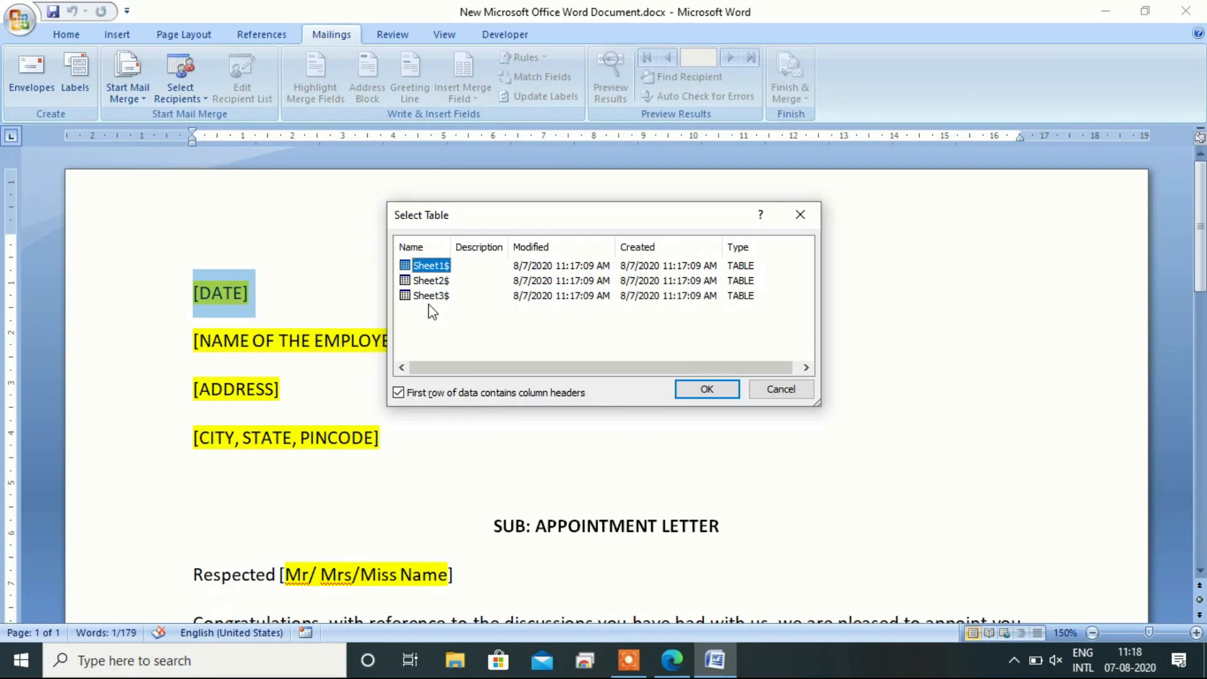
pyautogui.click(699, 386)
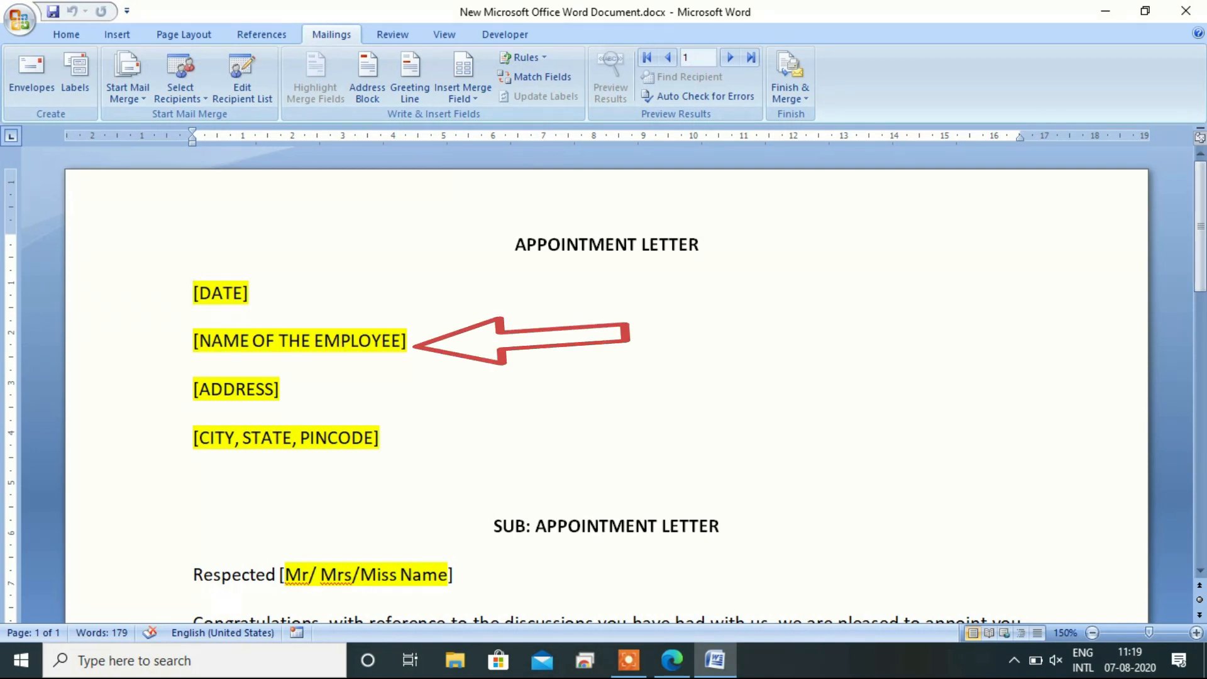
# - Replace the [DATE] placeholder above the employee name with the DATE merge field on its own line
pyautogui.click(249, 293)
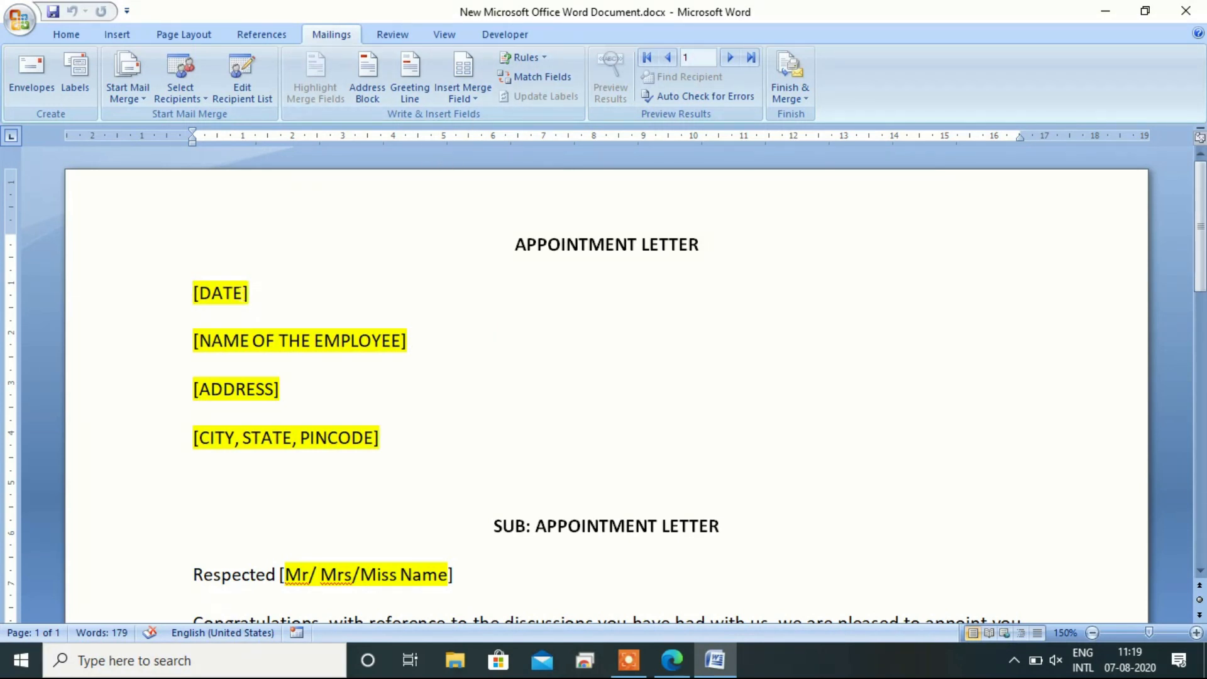
pyautogui.moveTo(249, 292); pyautogui.dragTo(186, 295)
pyautogui.press('Delete')
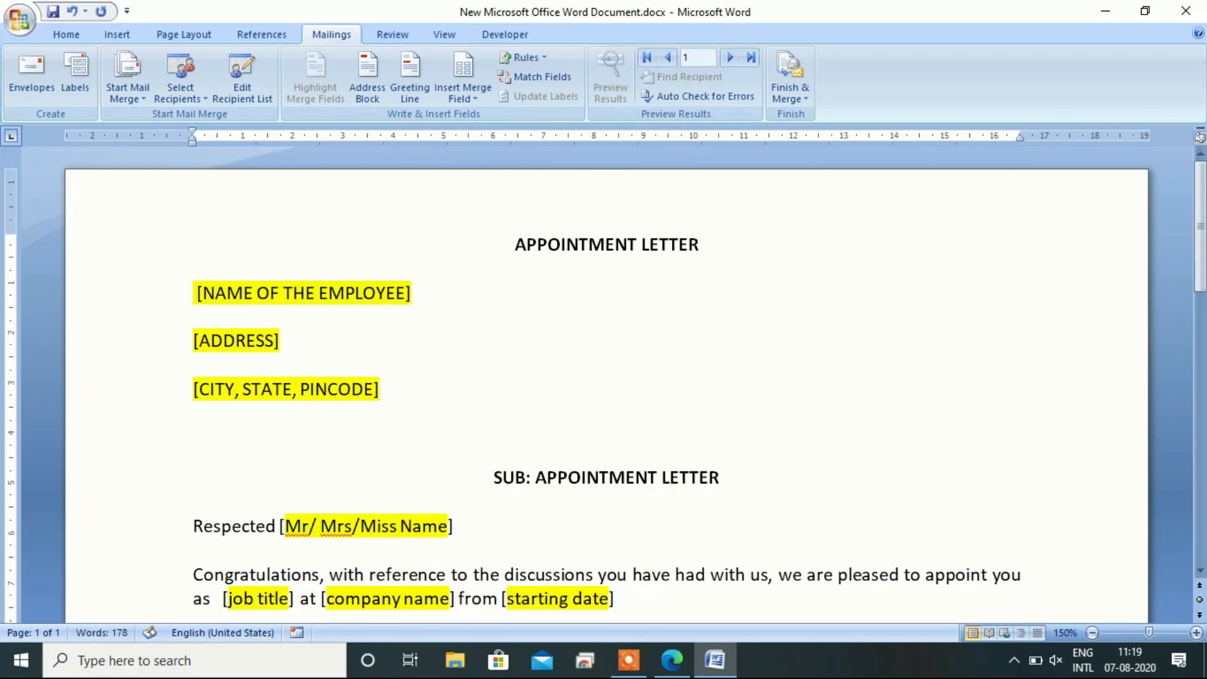
pyautogui.press('Return')
pyautogui.press('Up')
pyautogui.click(465, 96)
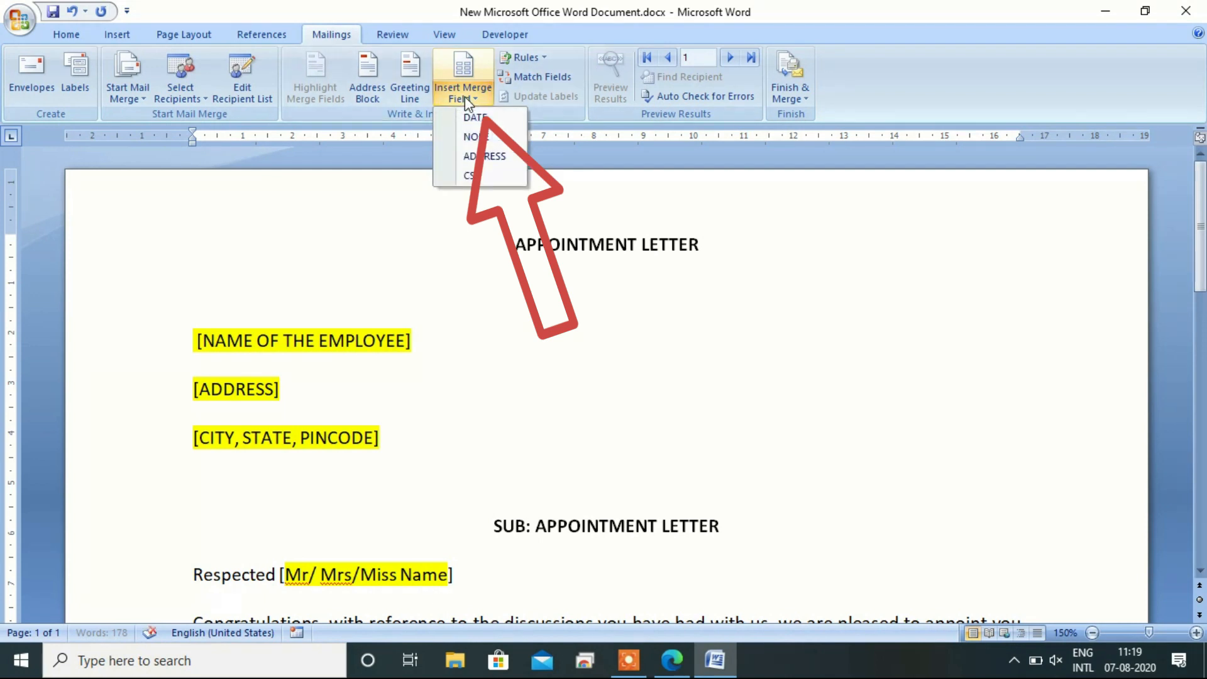
pyautogui.click(476, 117)
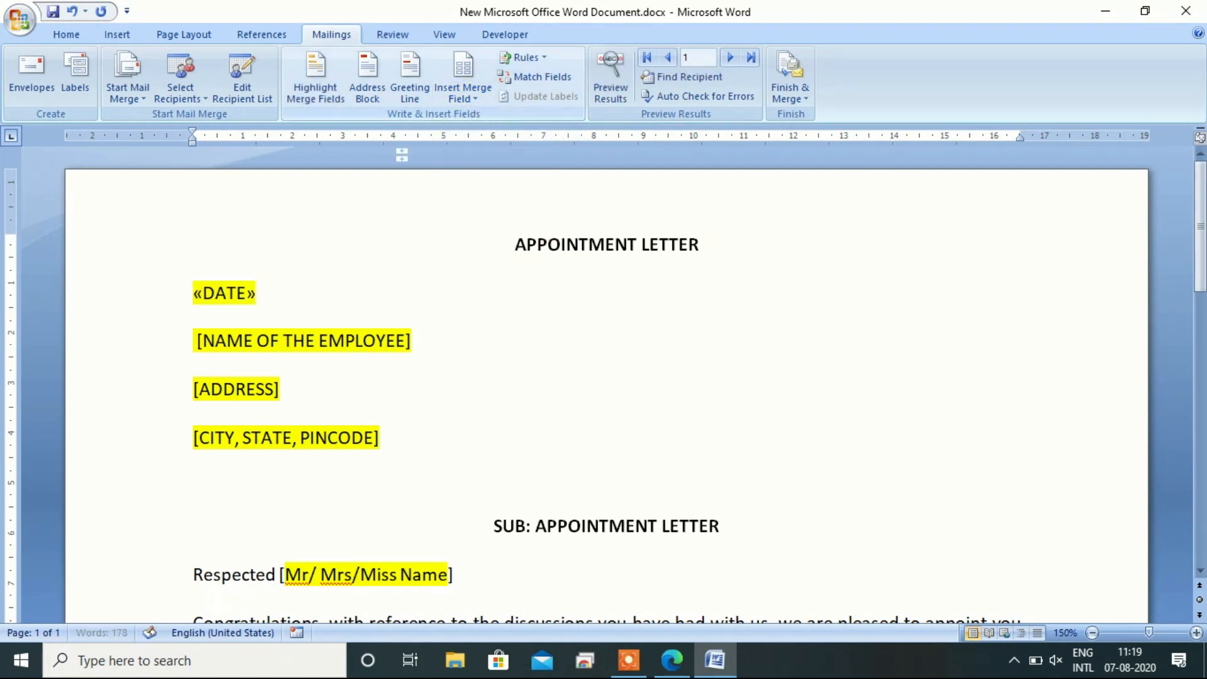
# - Delete the employee name, address and city placeholders, and insert the NOFE merge field on a new line below DATE
pyautogui.moveTo(381, 438); pyautogui.dragTo(187, 345)
pyautogui.press('Delete')
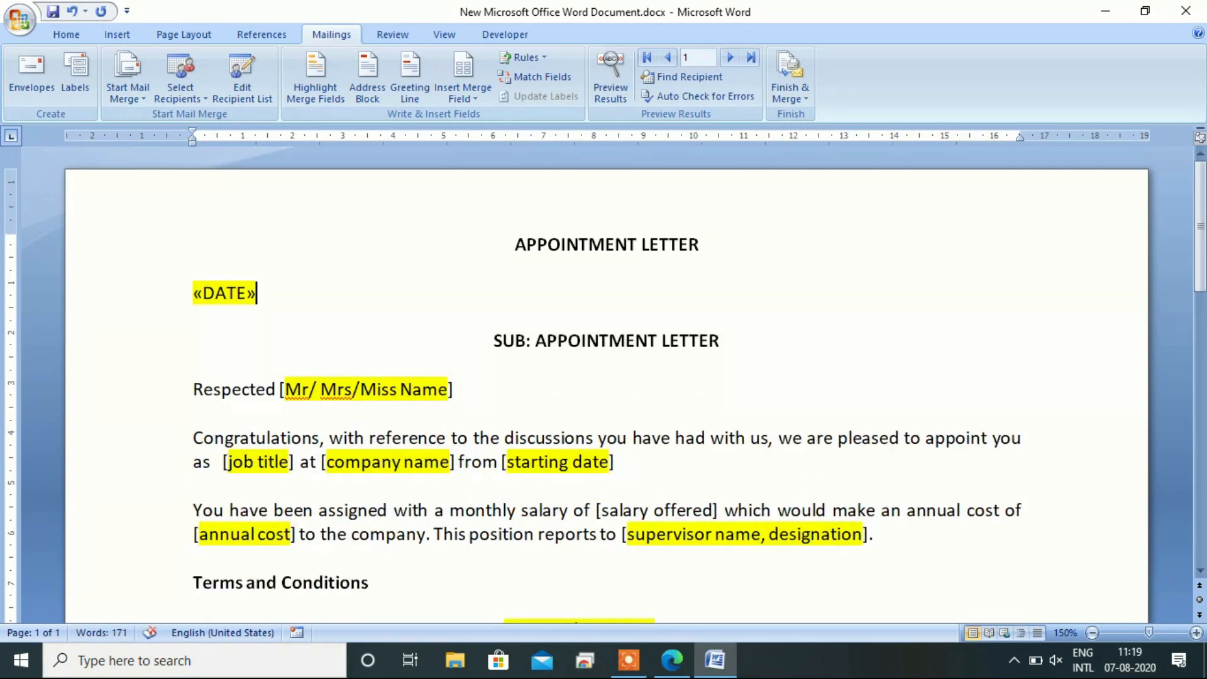
pyautogui.press('Return')
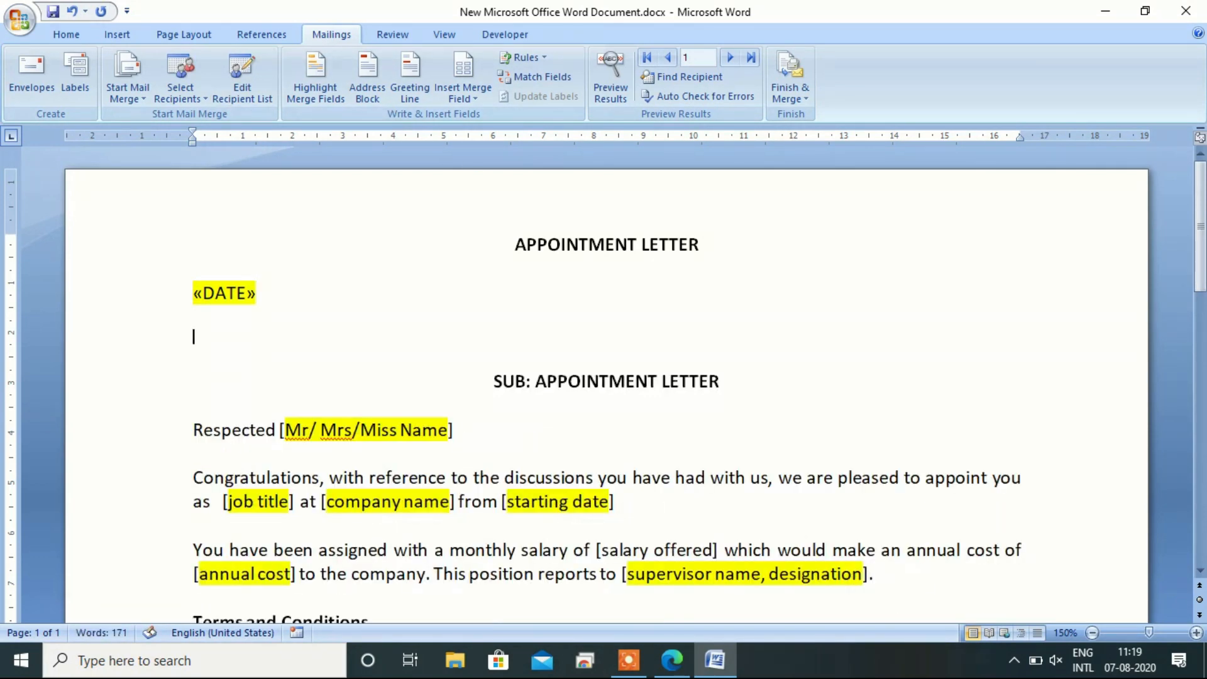
pyautogui.click(465, 100)
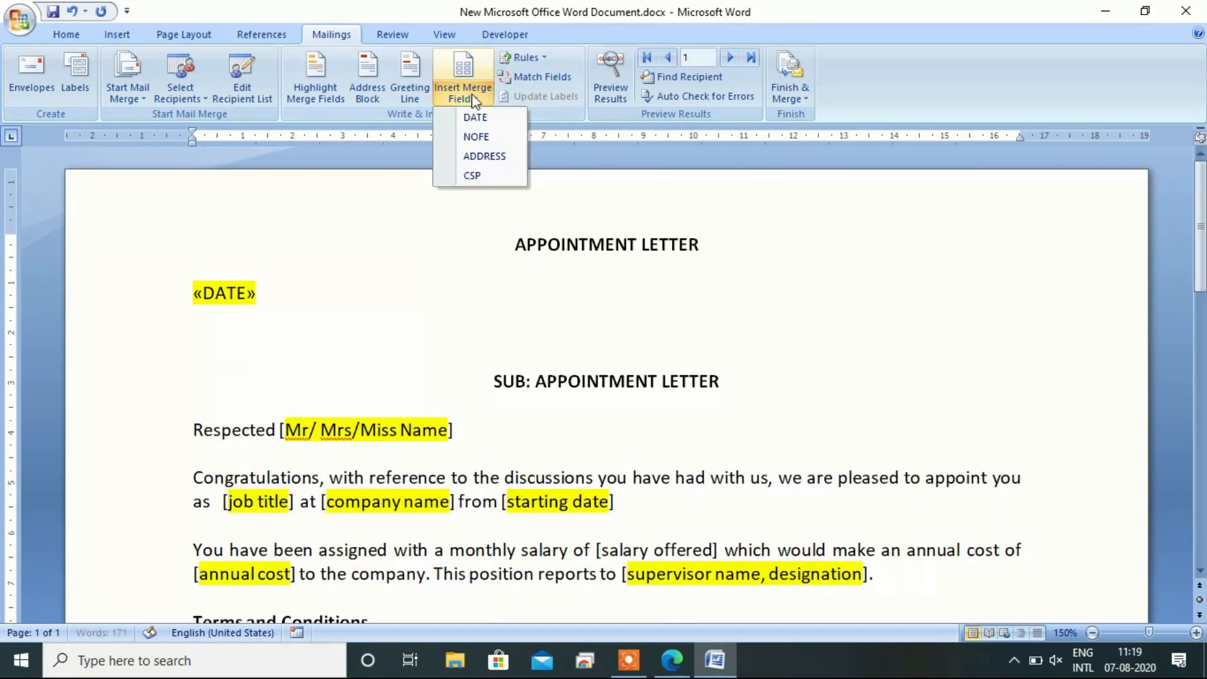
pyautogui.click(476, 137)
# - Insert the ADDRESS and CSP merge fields on separate lines below NOFE
pyautogui.press('Return')
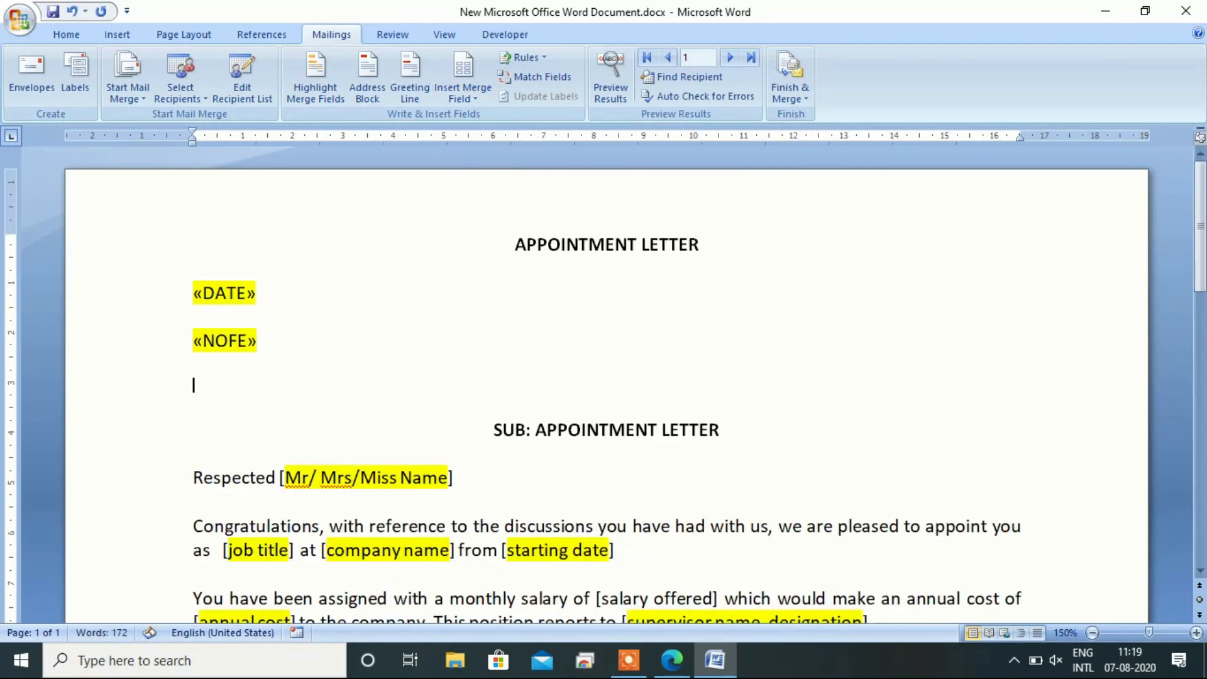
pyautogui.click(467, 95)
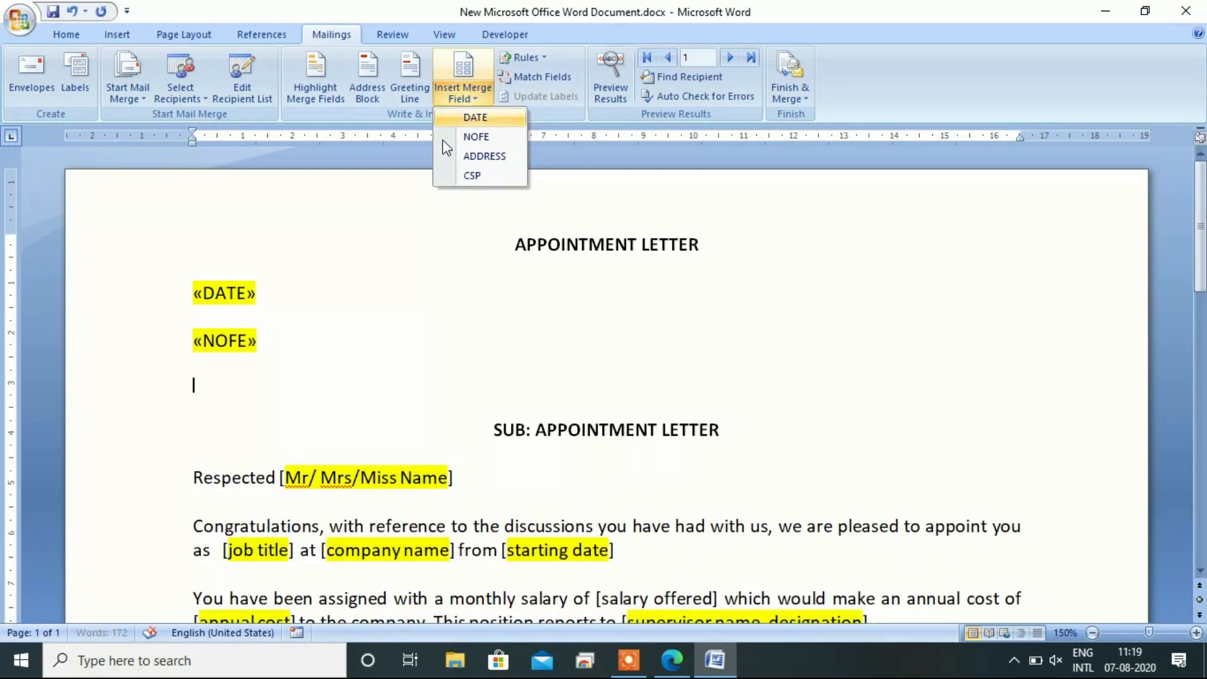
pyautogui.click(472, 157)
pyautogui.click(453, 96)
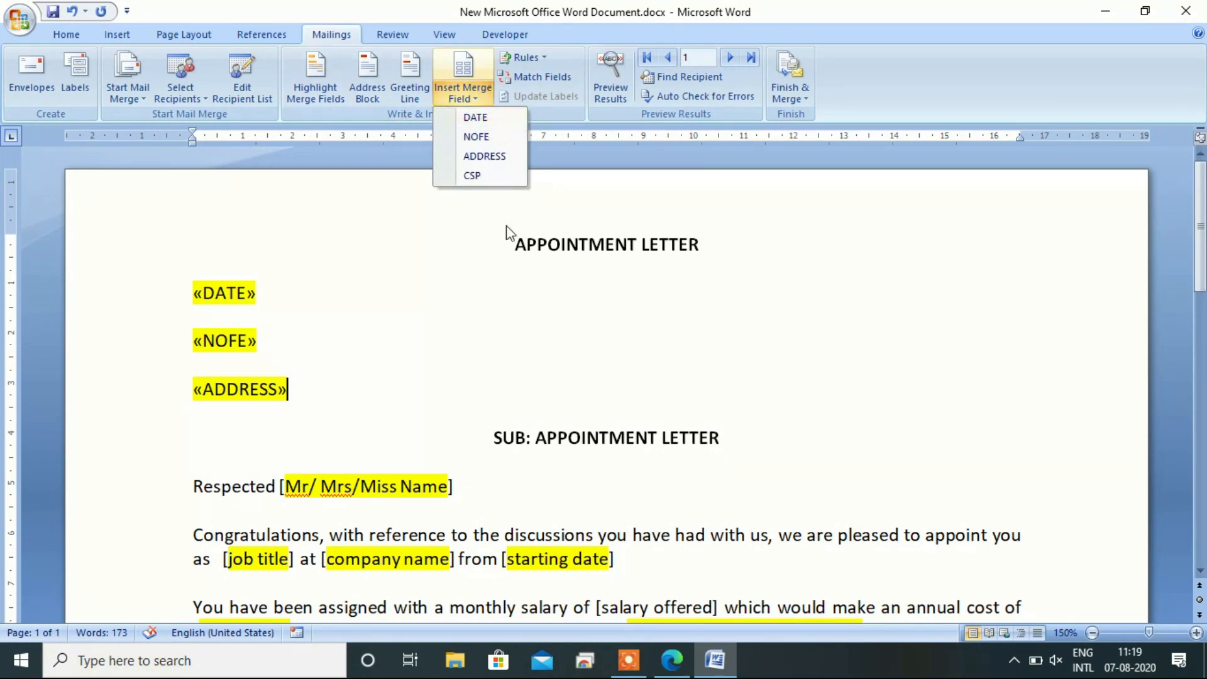
pyautogui.press('Return')
pyautogui.click(471, 176)
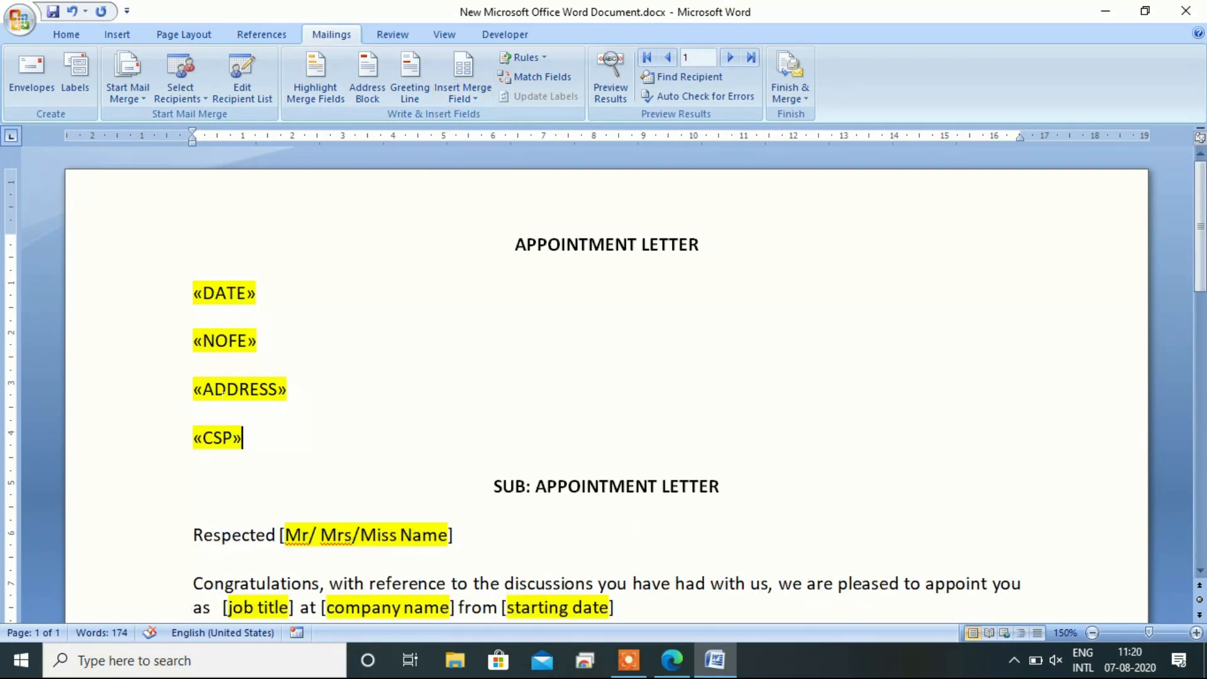
# - Preview the merge results and go forward through the letters one by one to record 12
pyautogui.click(615, 85)
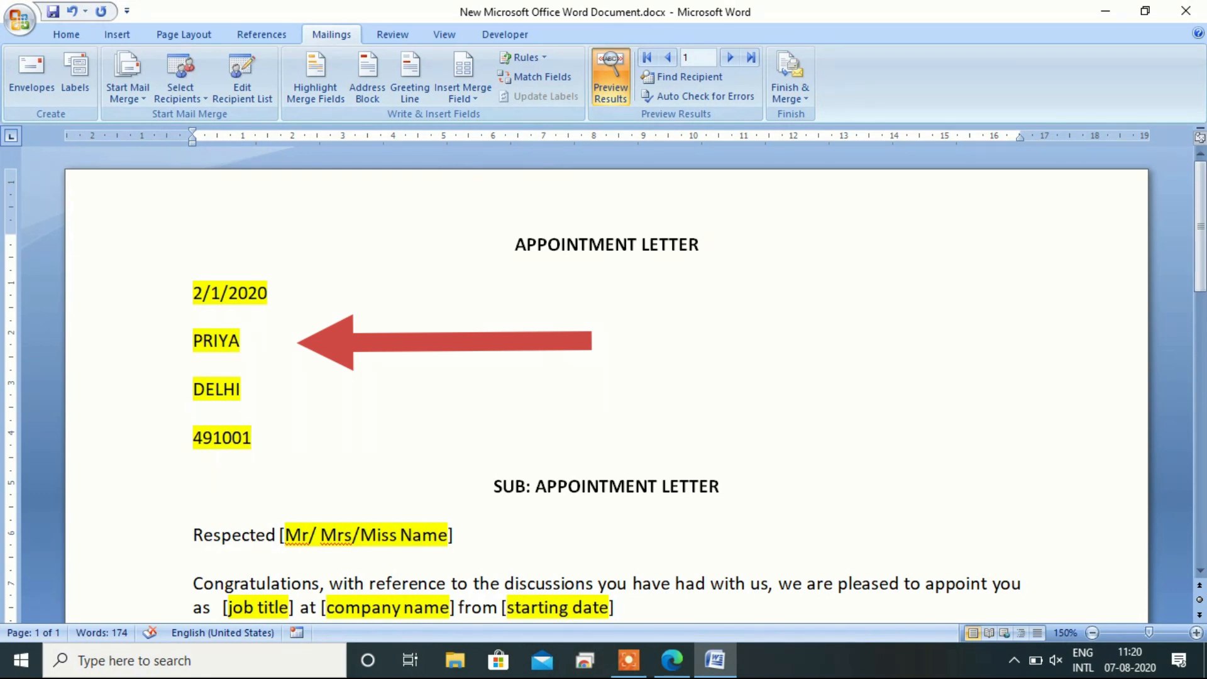
pyautogui.click(737, 57)
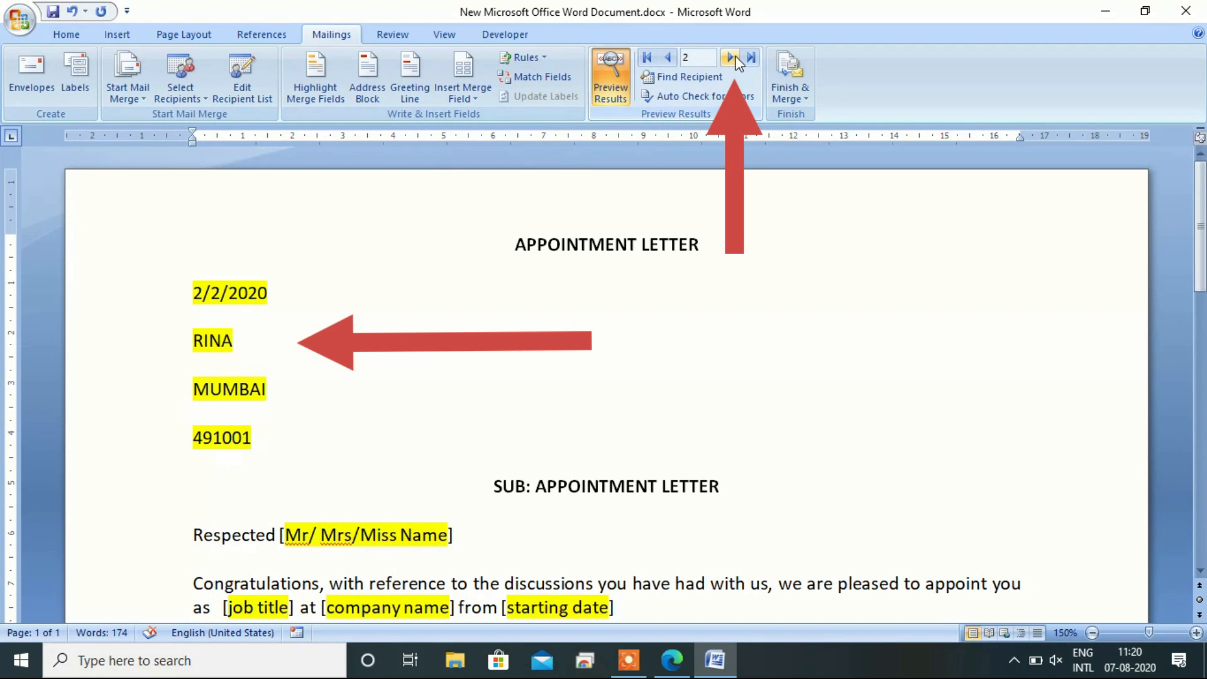
pyautogui.click(731, 58)
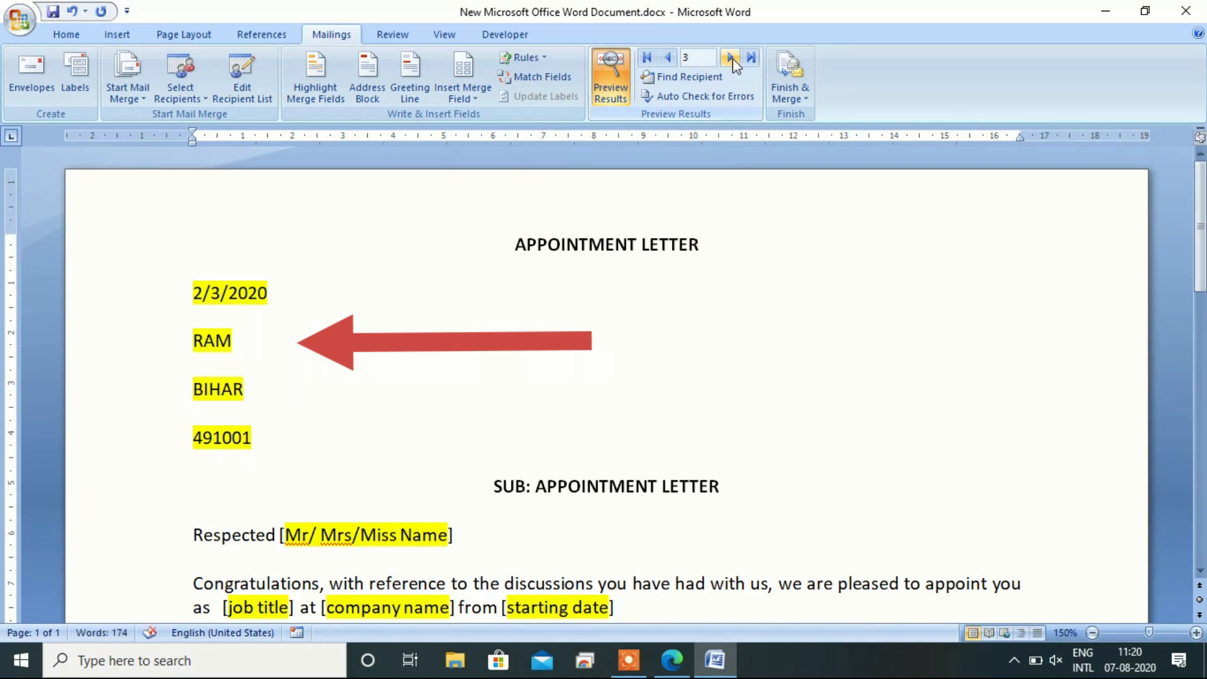
pyautogui.click(730, 58)
pyautogui.click(730, 58)
pyautogui.click(731, 58)
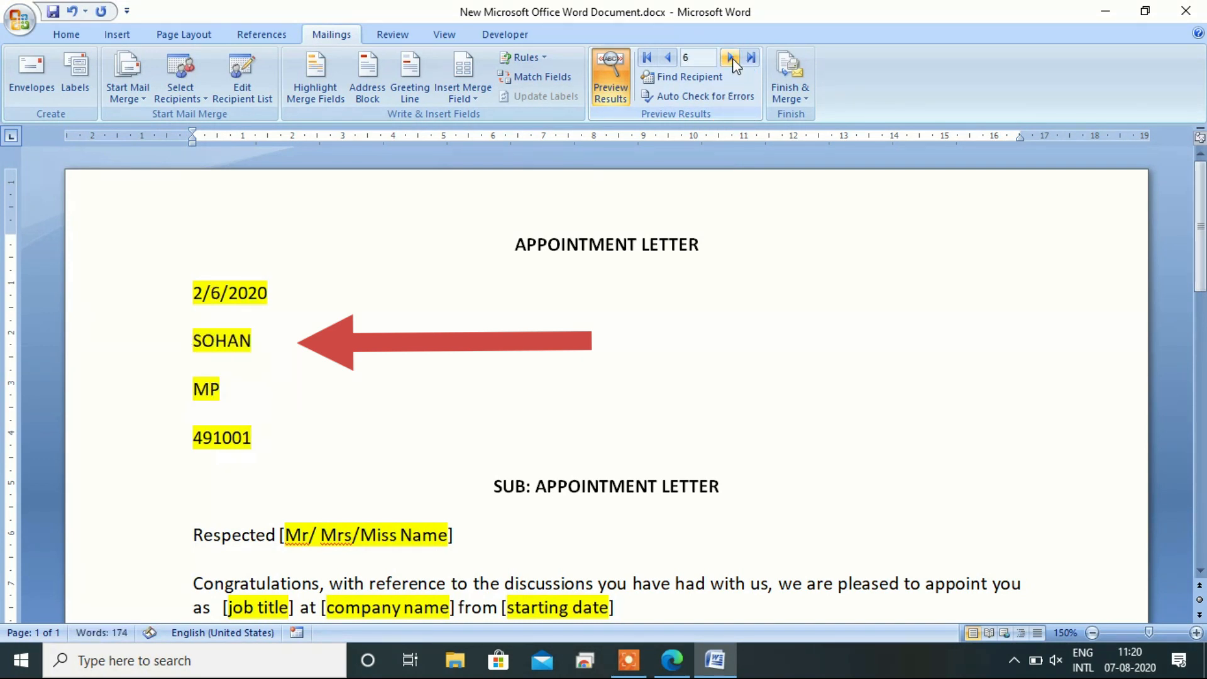
pyautogui.click(730, 58)
pyautogui.click(731, 58)
pyautogui.click(731, 58)
pyautogui.click(730, 58)
pyautogui.click(731, 58)
pyautogui.click(730, 58)
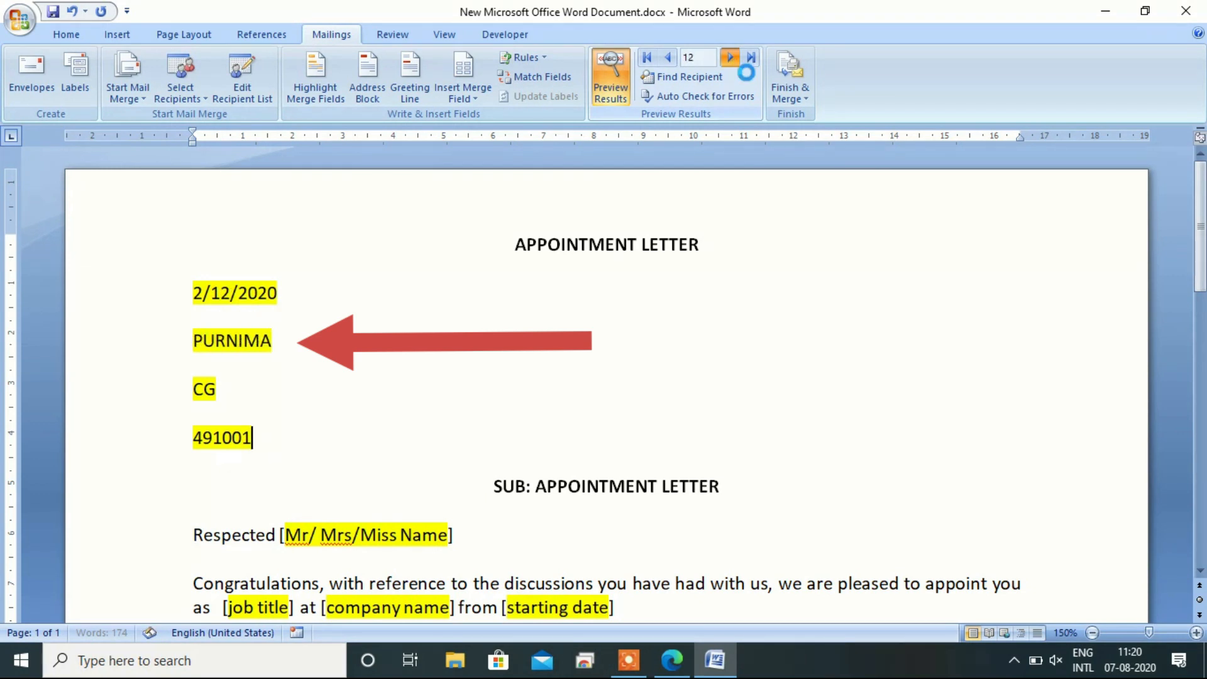
# - Go back through the previewed letters to record 7 and forward again to record 12
pyautogui.click(668, 58)
pyautogui.click(668, 57)
pyautogui.click(668, 57)
pyautogui.click(668, 58)
pyautogui.click(668, 58)
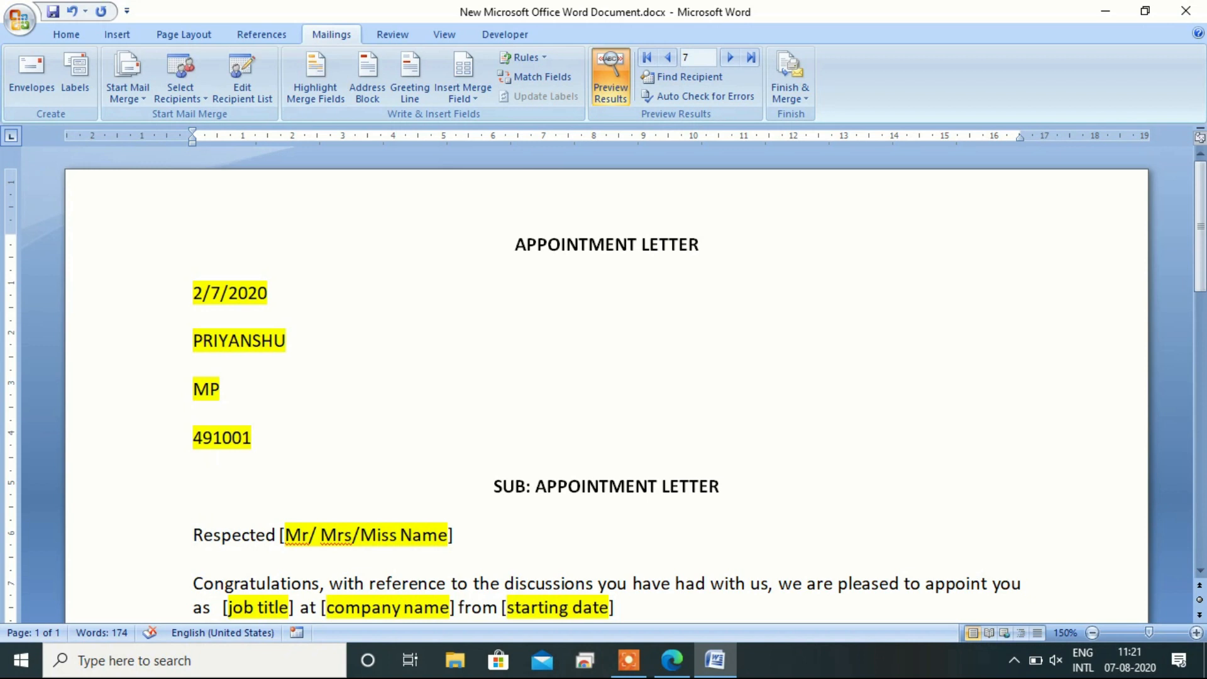
pyautogui.click(730, 57)
pyautogui.click(730, 58)
pyautogui.click(730, 58)
pyautogui.click(730, 58)
pyautogui.click(730, 58)
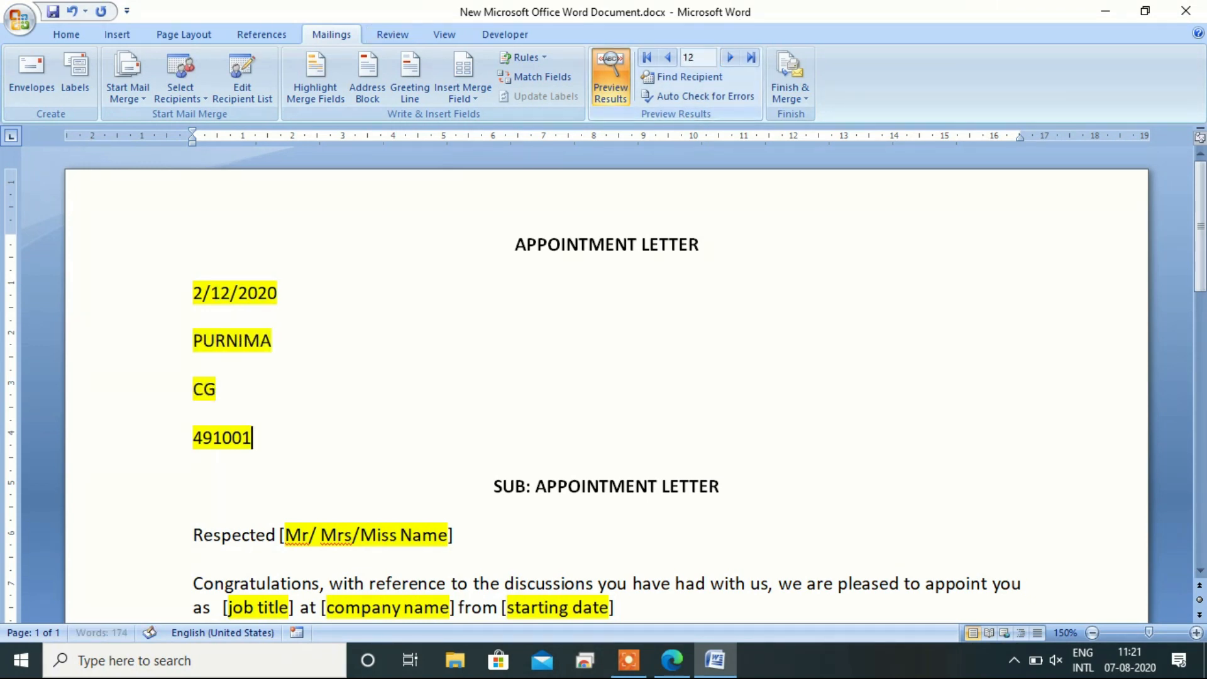
# - View the options for finishing the merge, and minimize the Word window
pyautogui.click(791, 89)
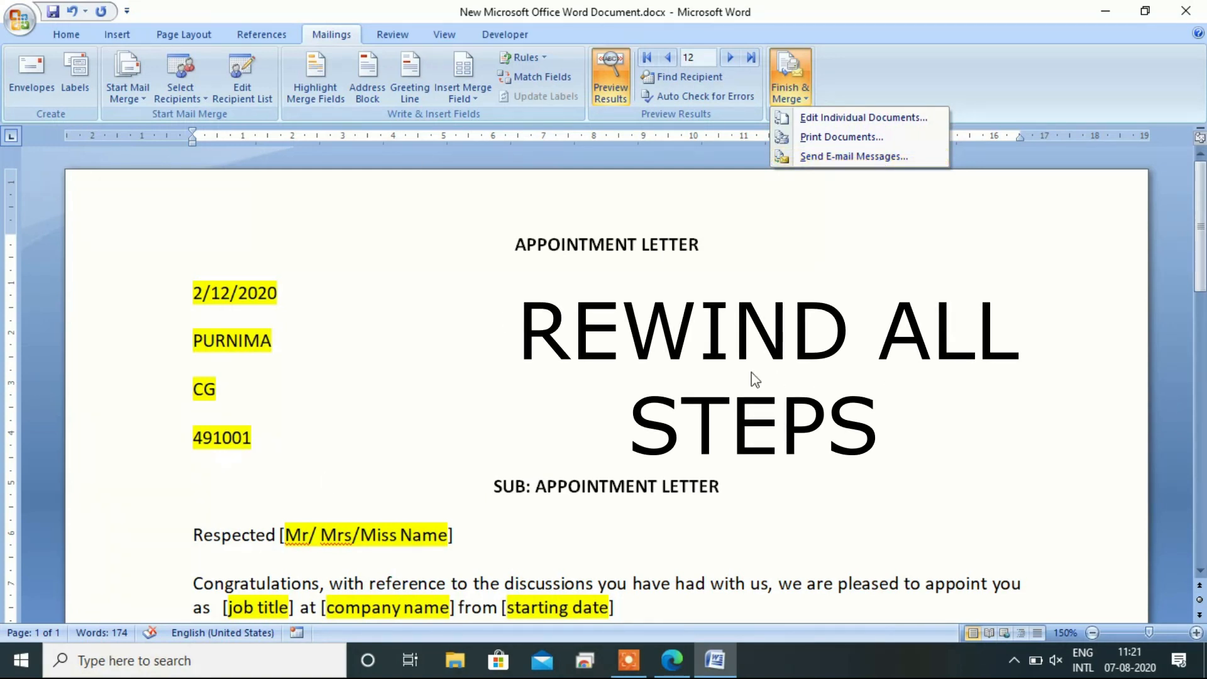
pyautogui.click(1105, 11)
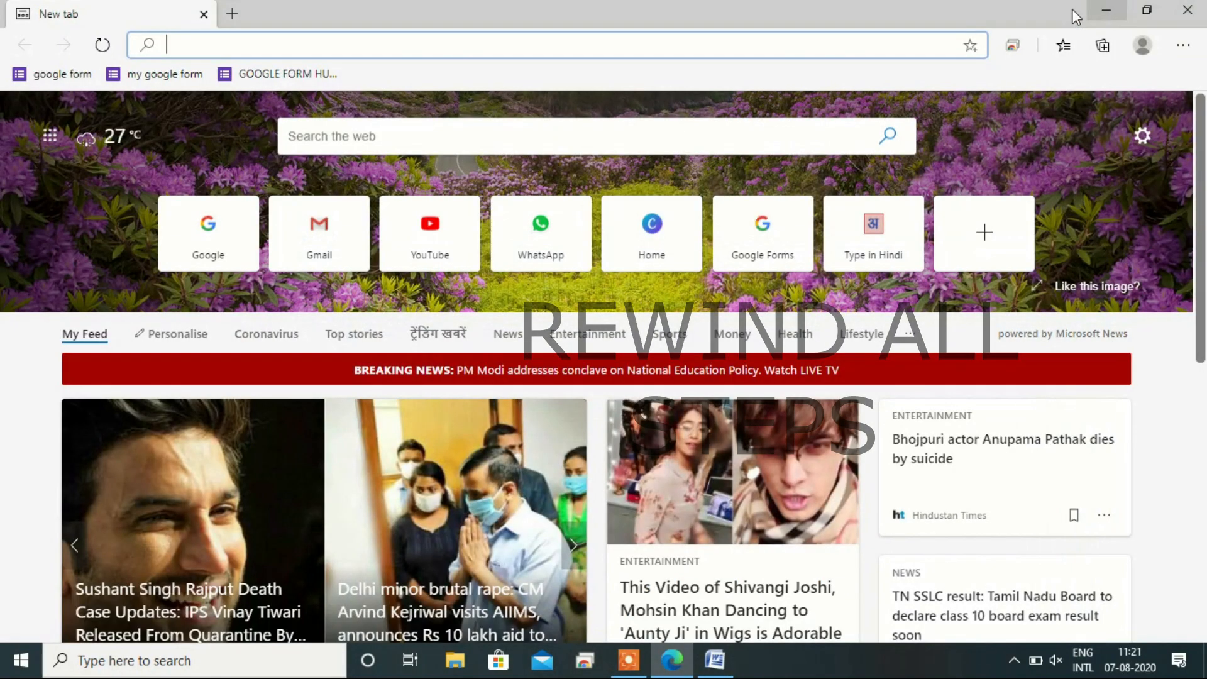
# - Close the browser, return to the Word letter and look at the data source selection for using an existing recipient list
pyautogui.click(1188, 14)
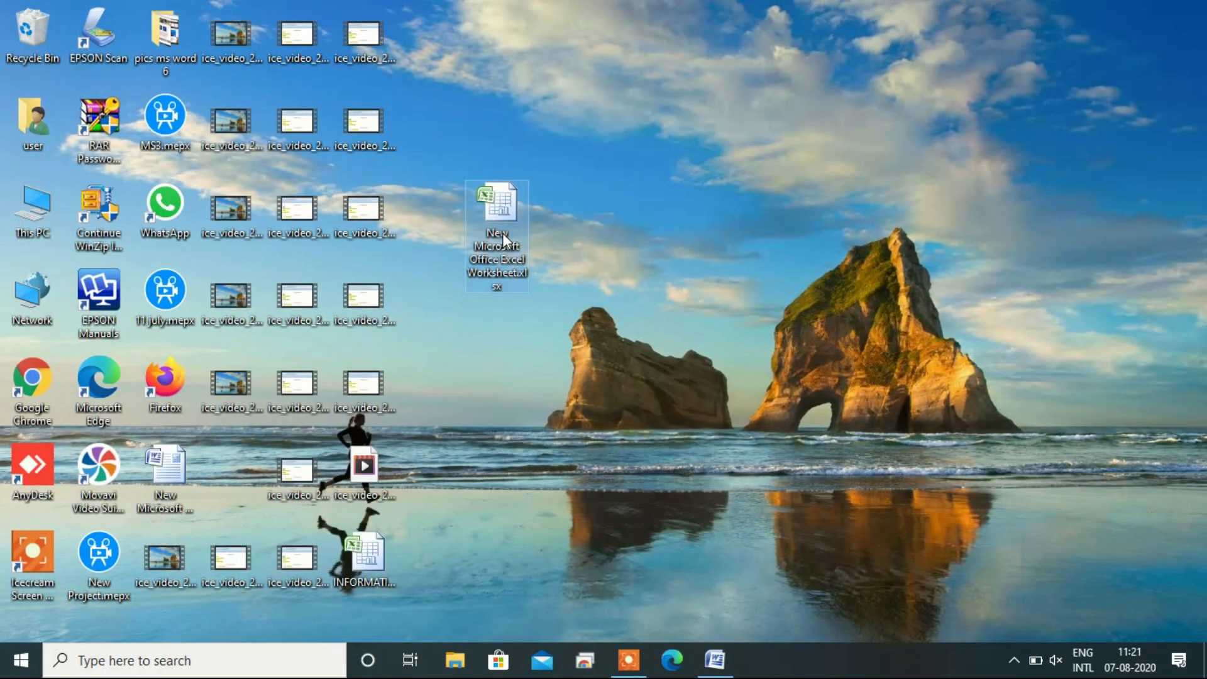
pyautogui.click(715, 660)
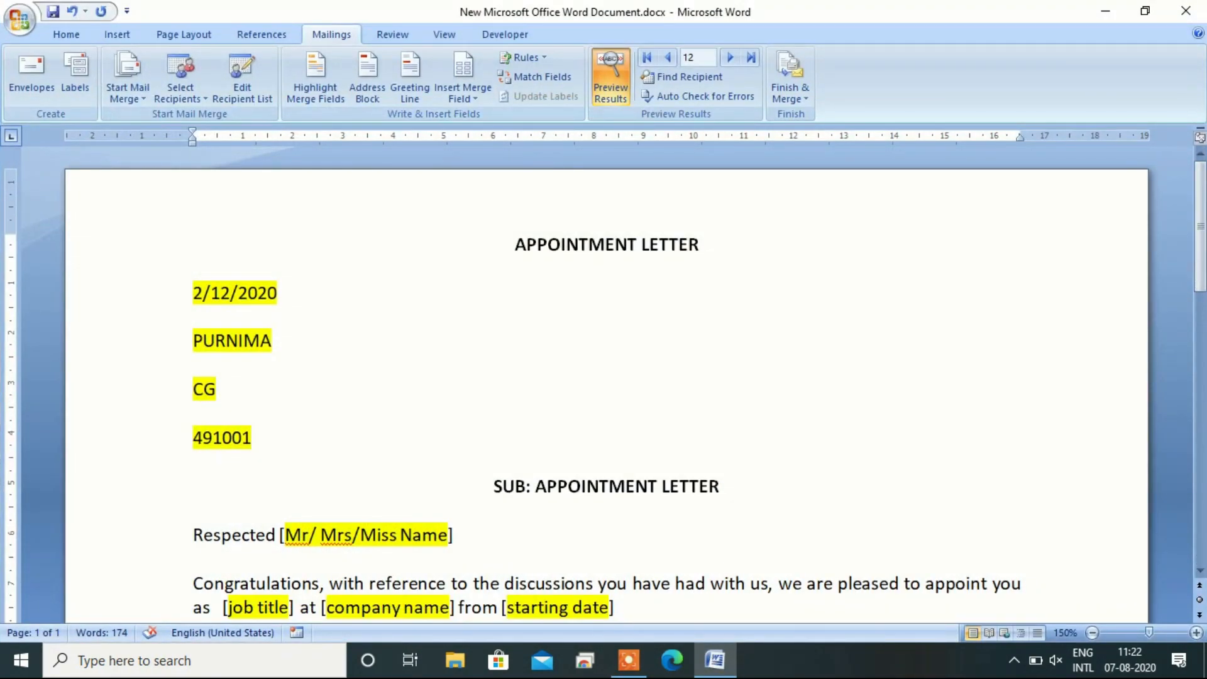
pyautogui.click(184, 98)
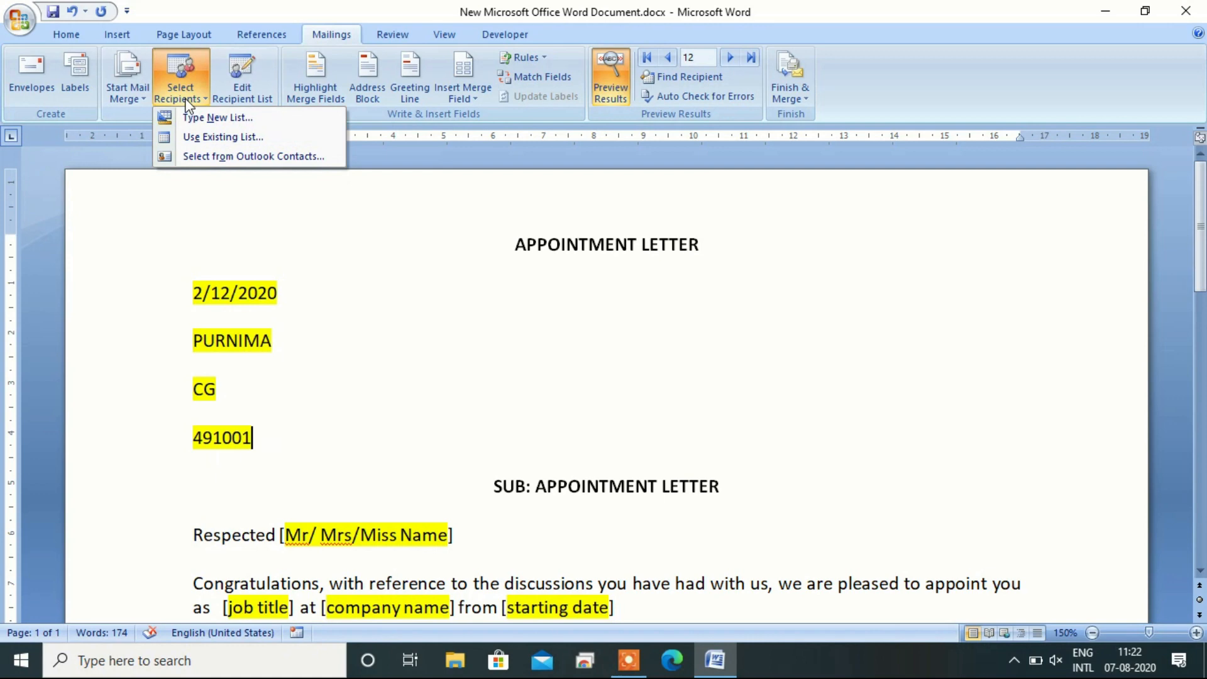
pyautogui.click(212, 138)
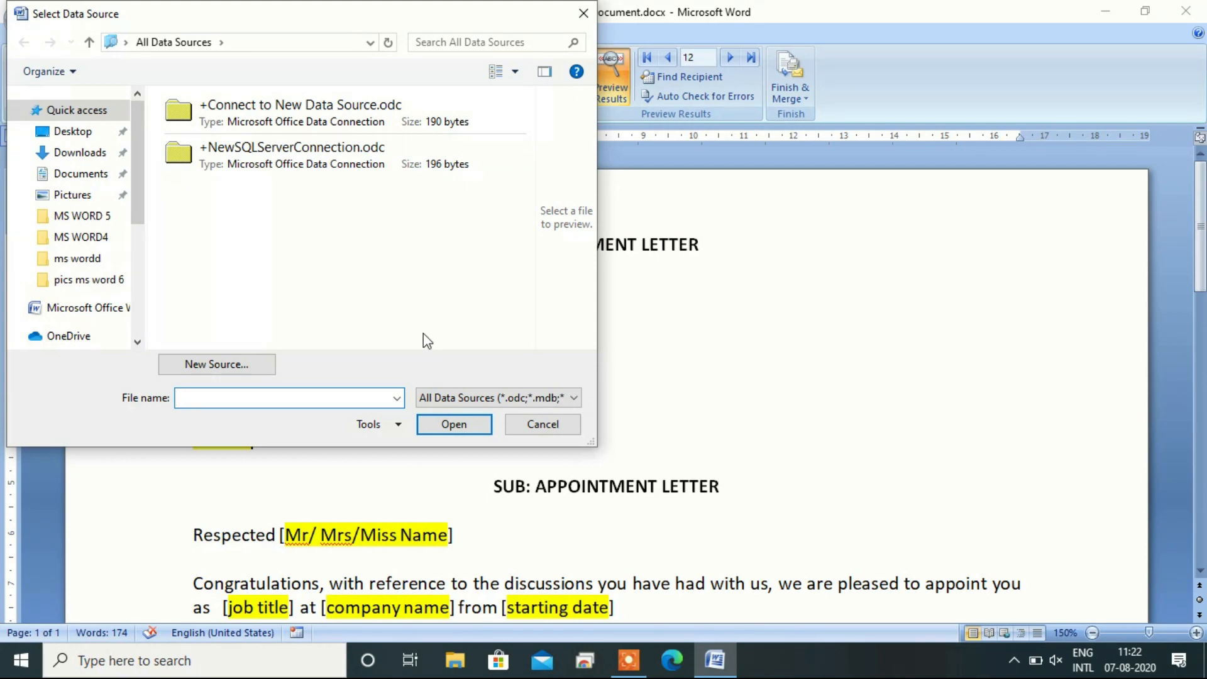
pyautogui.click(583, 22)
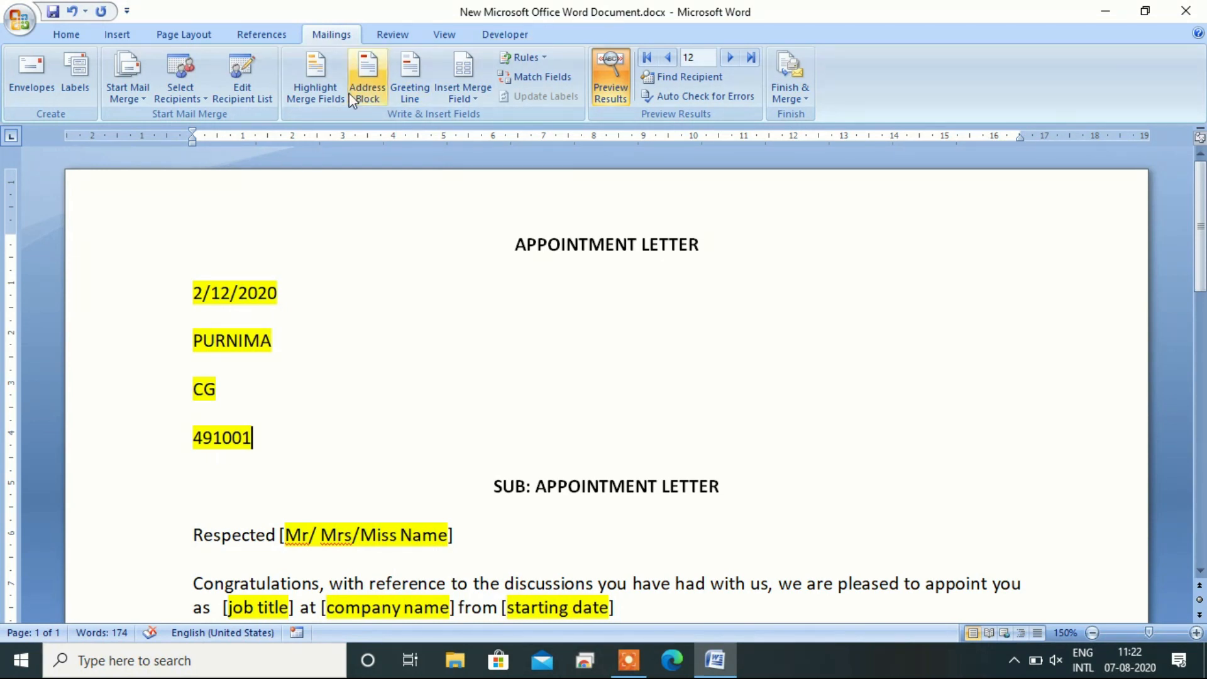
# - Review the merge fields available for insertion and the options for finishing the merge
pyautogui.click(472, 104)
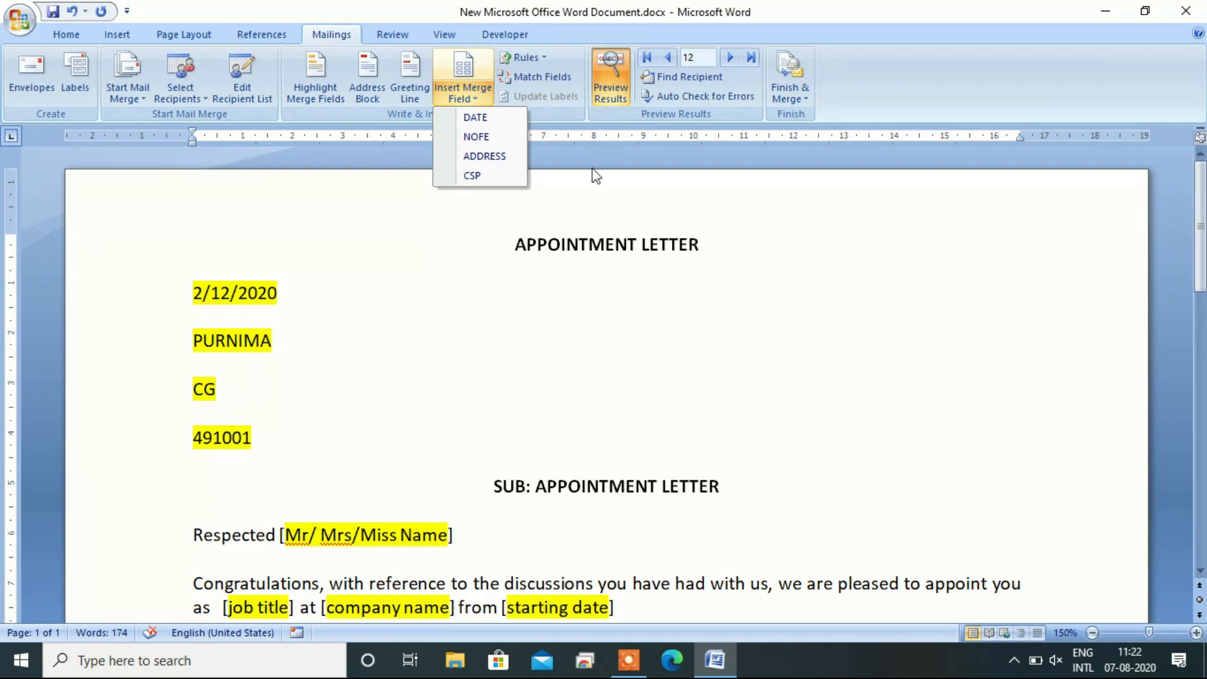
pyautogui.click(471, 256)
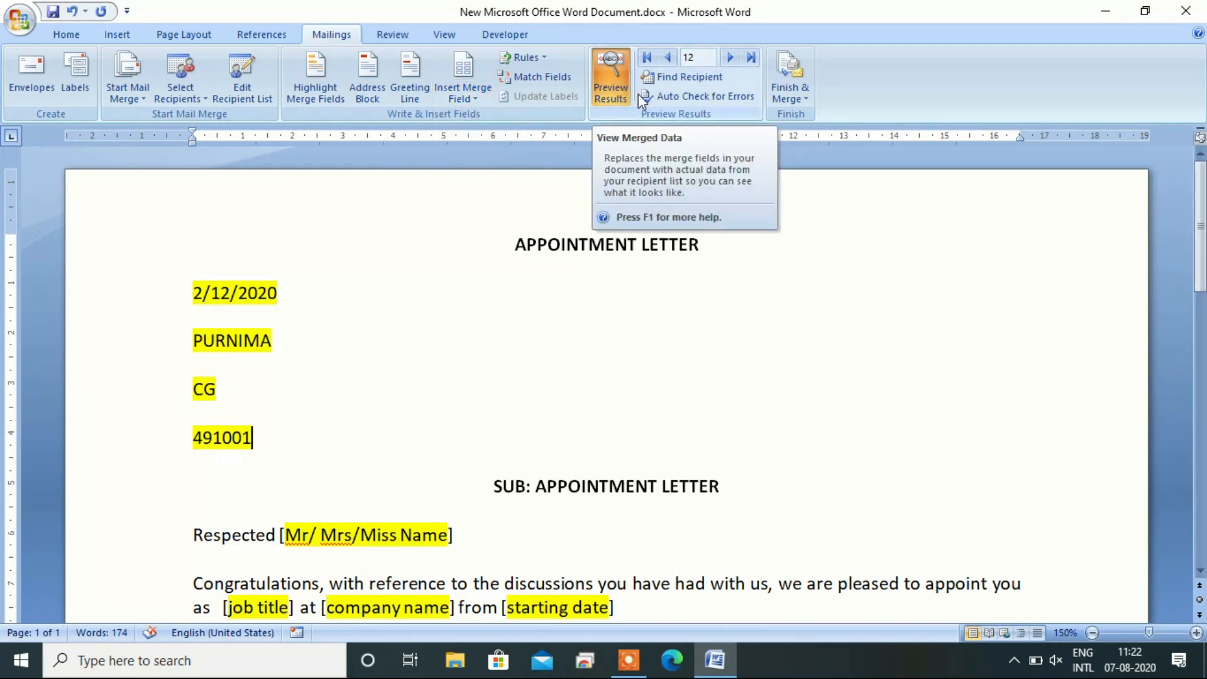
pyautogui.click(787, 97)
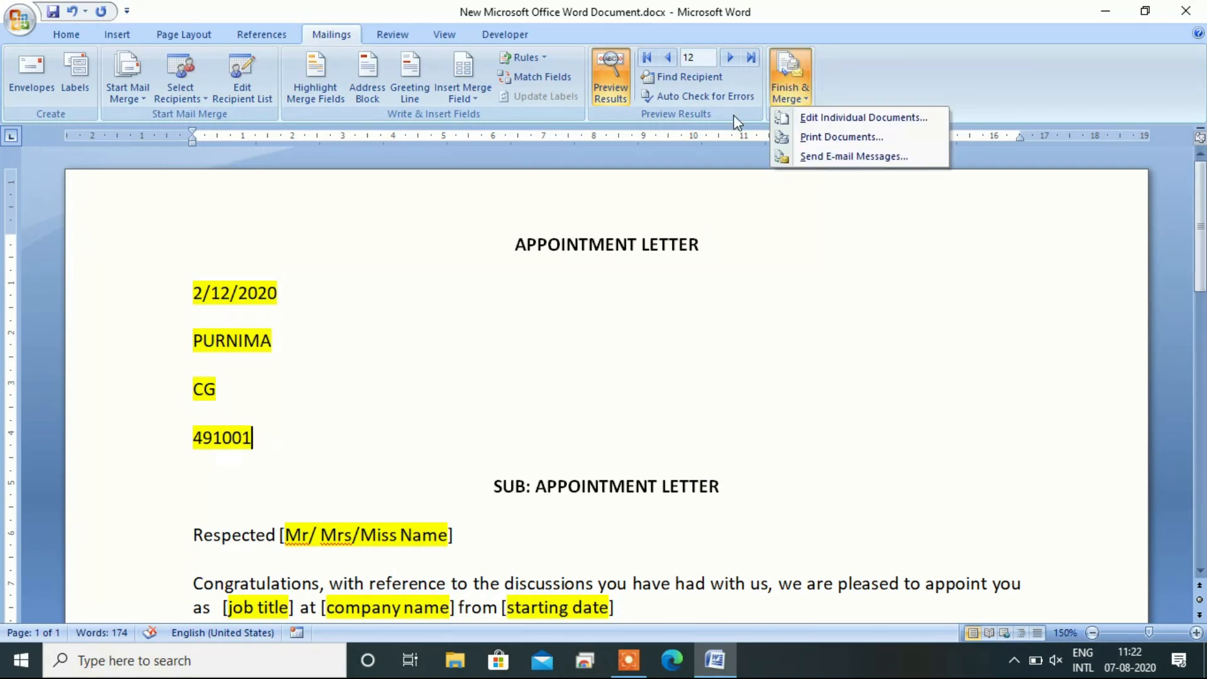
pyautogui.click(416, 294)
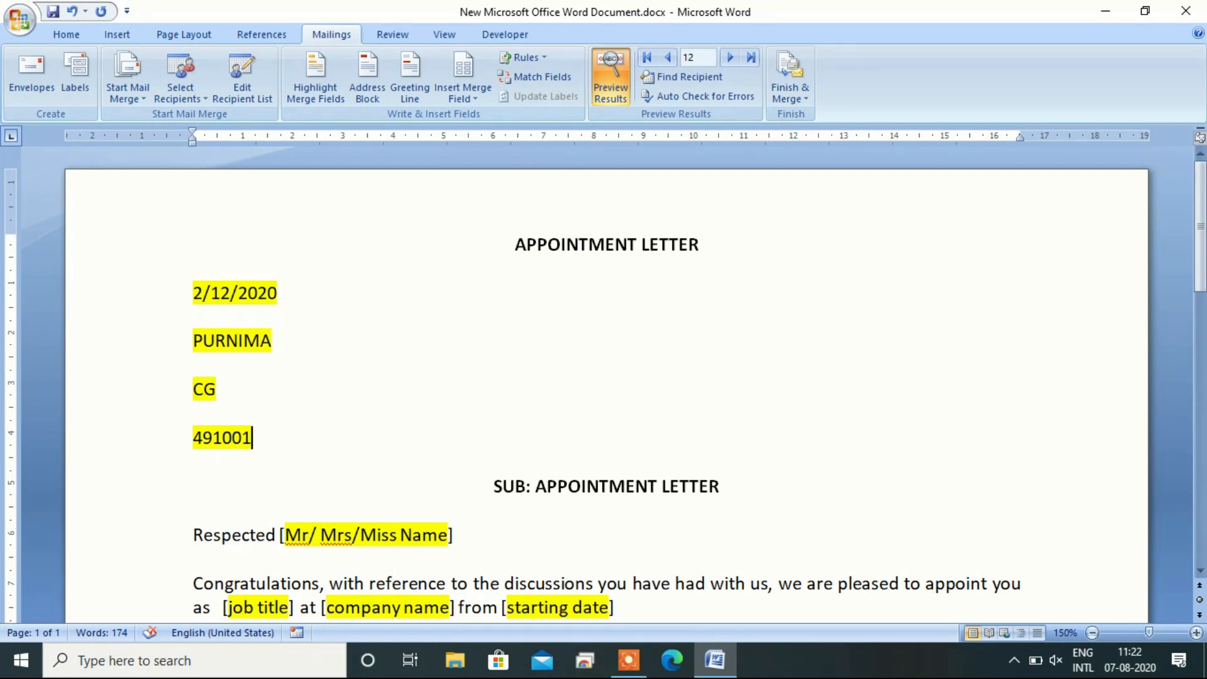
pyautogui.click(272, 340)
pyautogui.hotkey('ctrl', 'shift', 'Home')
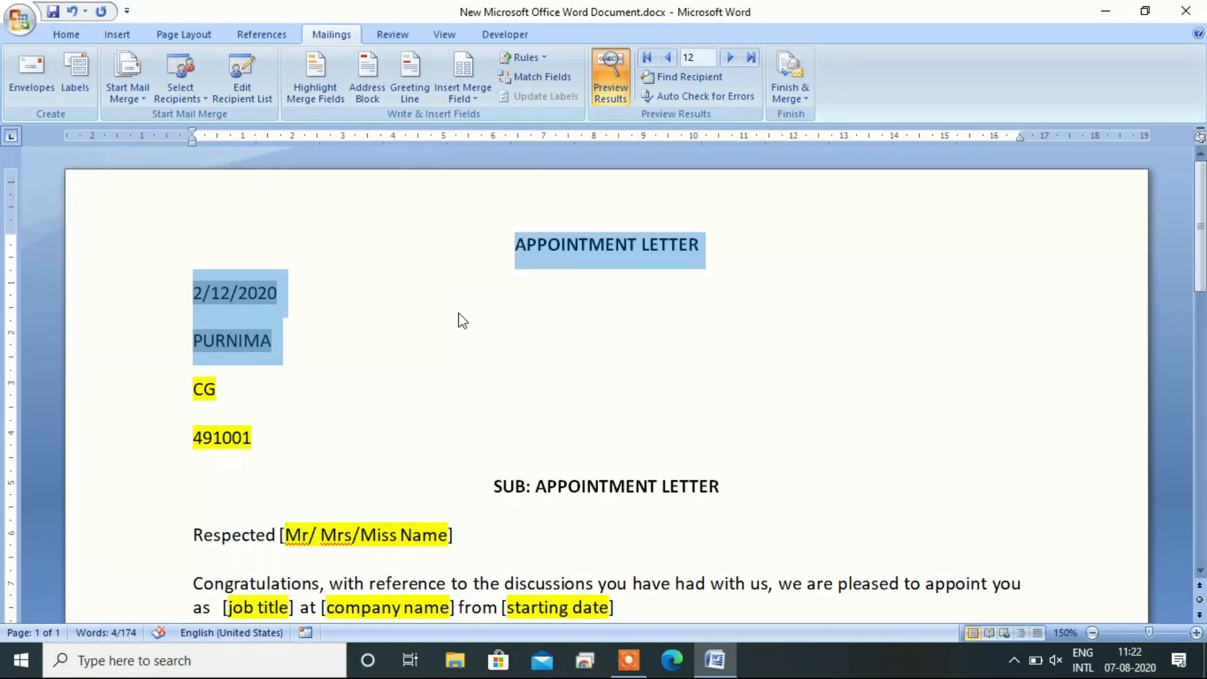
pyautogui.click(462, 321)
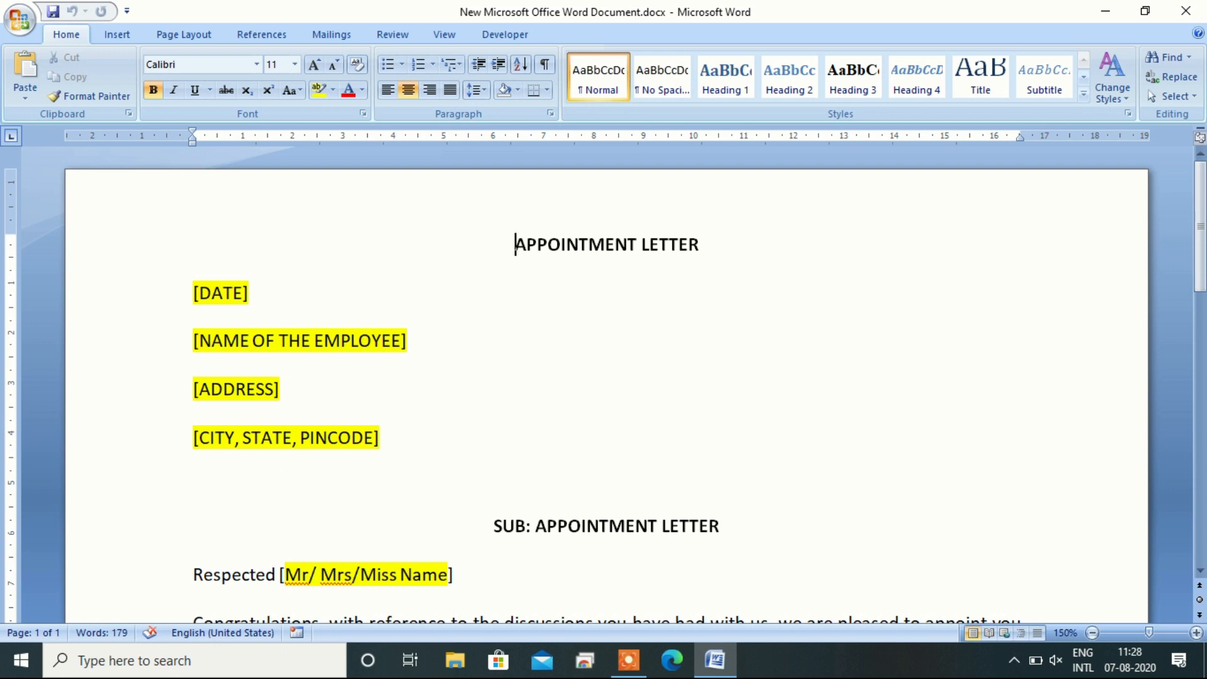
# - Start the step-by-step mail merge wizard for letters using the current document and advance to recipient selection
pyautogui.click(331, 35)
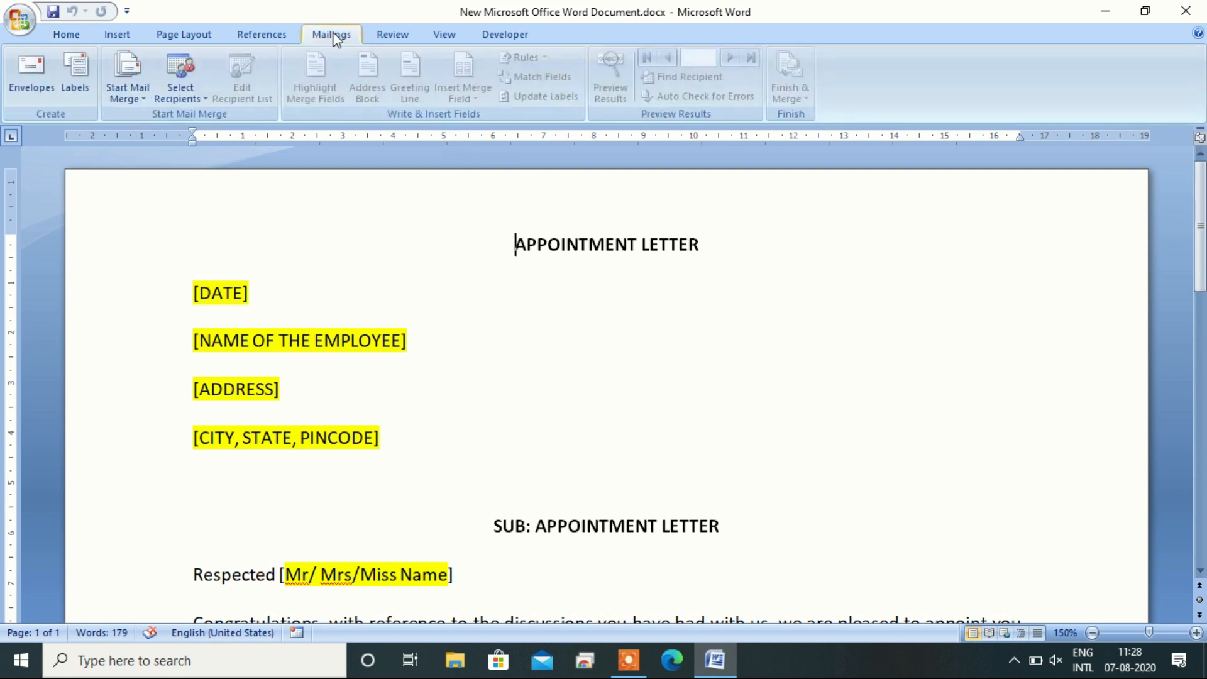
pyautogui.click(131, 103)
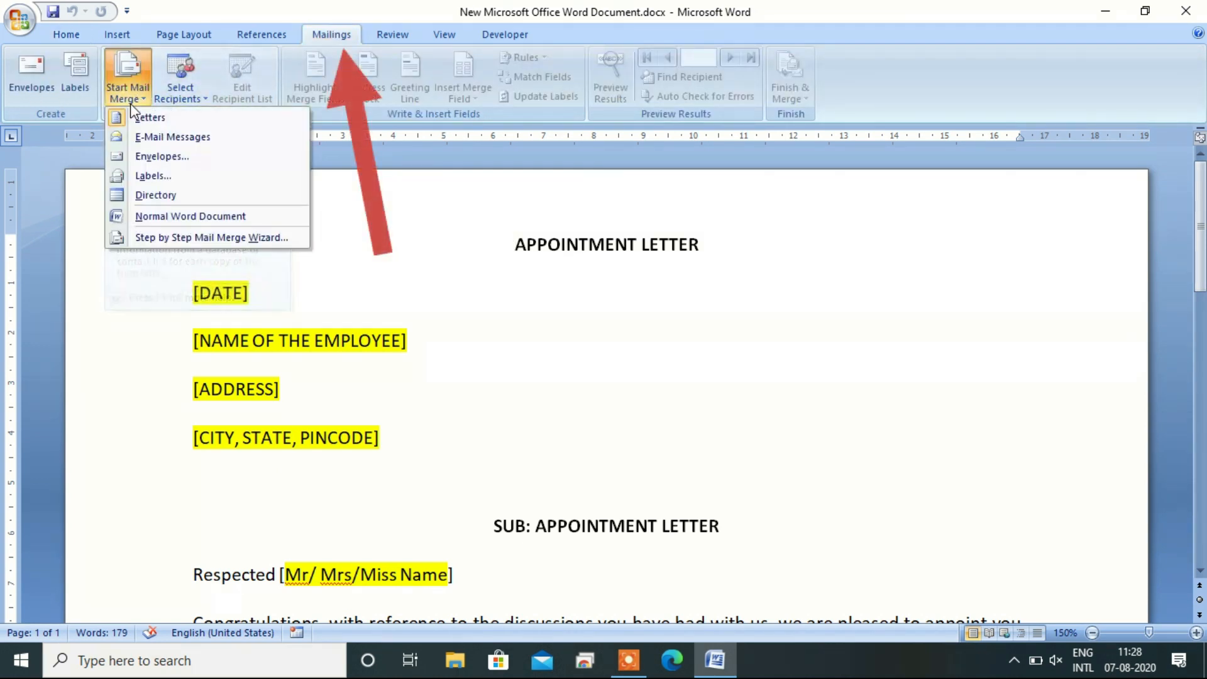
pyautogui.click(163, 237)
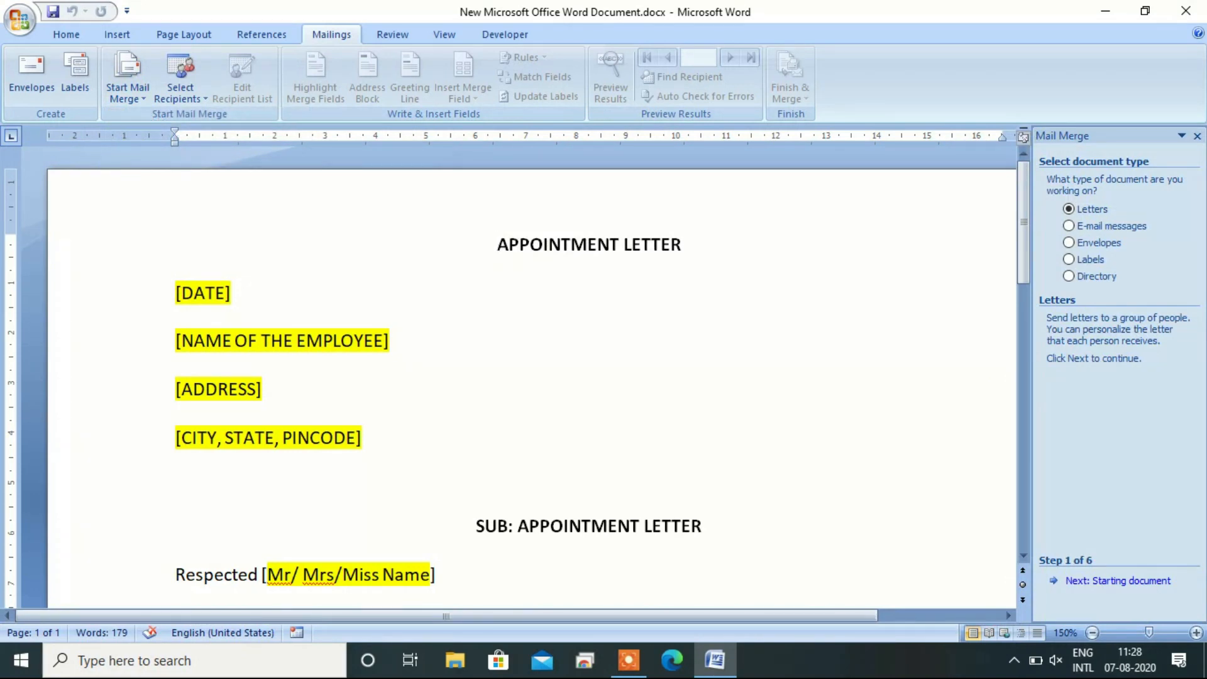
pyautogui.click(1087, 585)
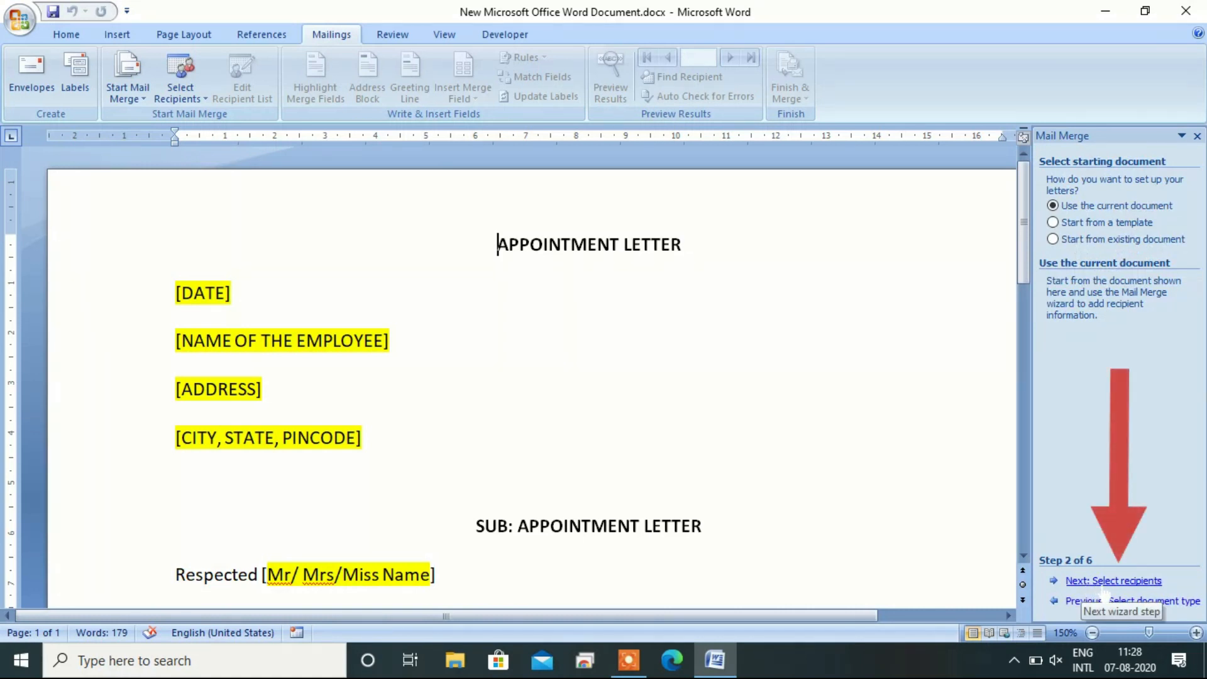
pyautogui.click(1110, 583)
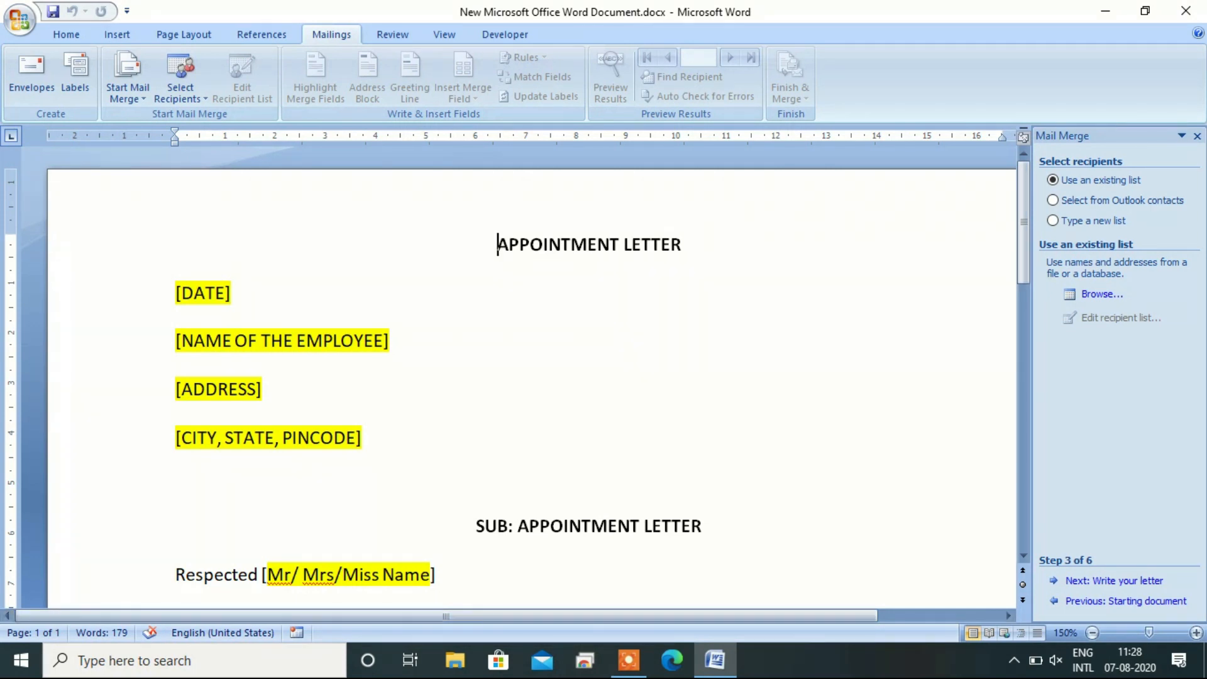
# - Choose to type a new recipient list, create it and open its column customization
pyautogui.click(1065, 215)
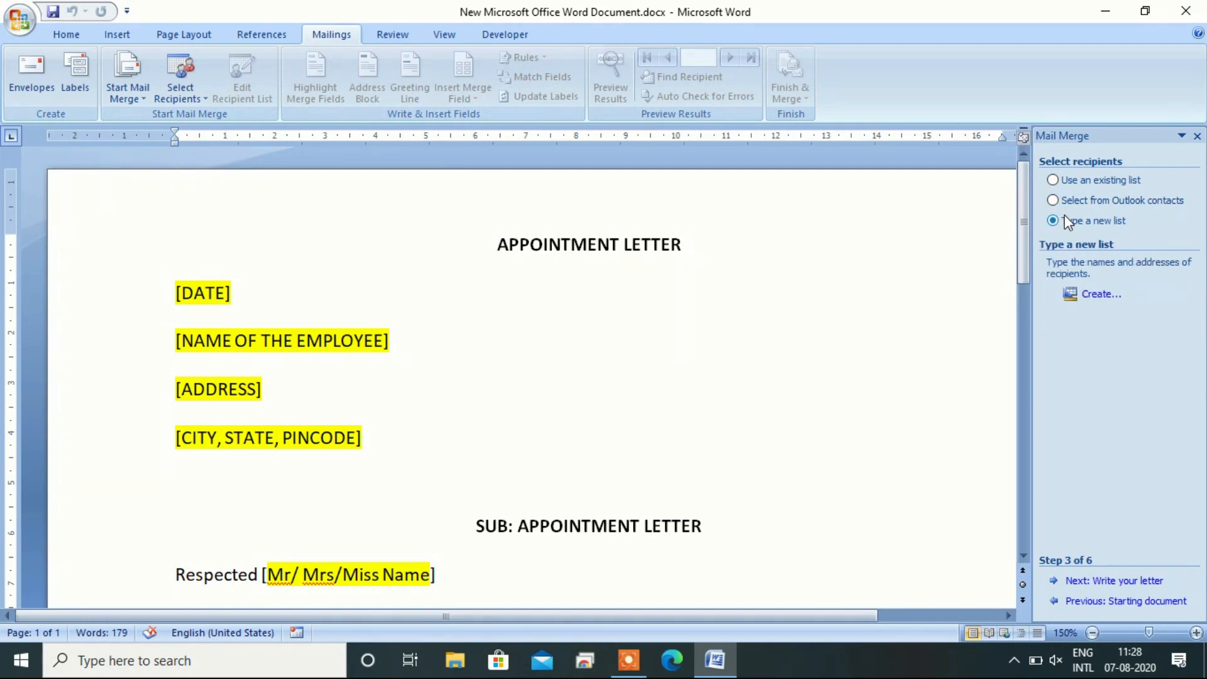
pyautogui.click(1089, 294)
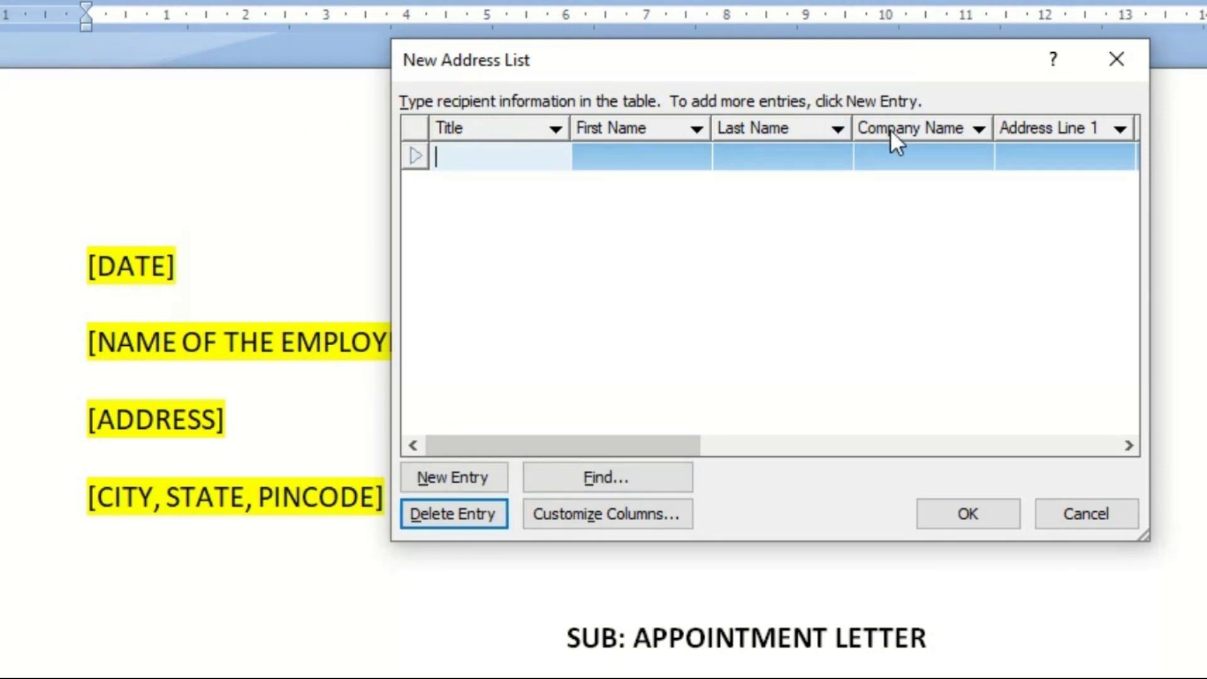
pyautogui.click(629, 513)
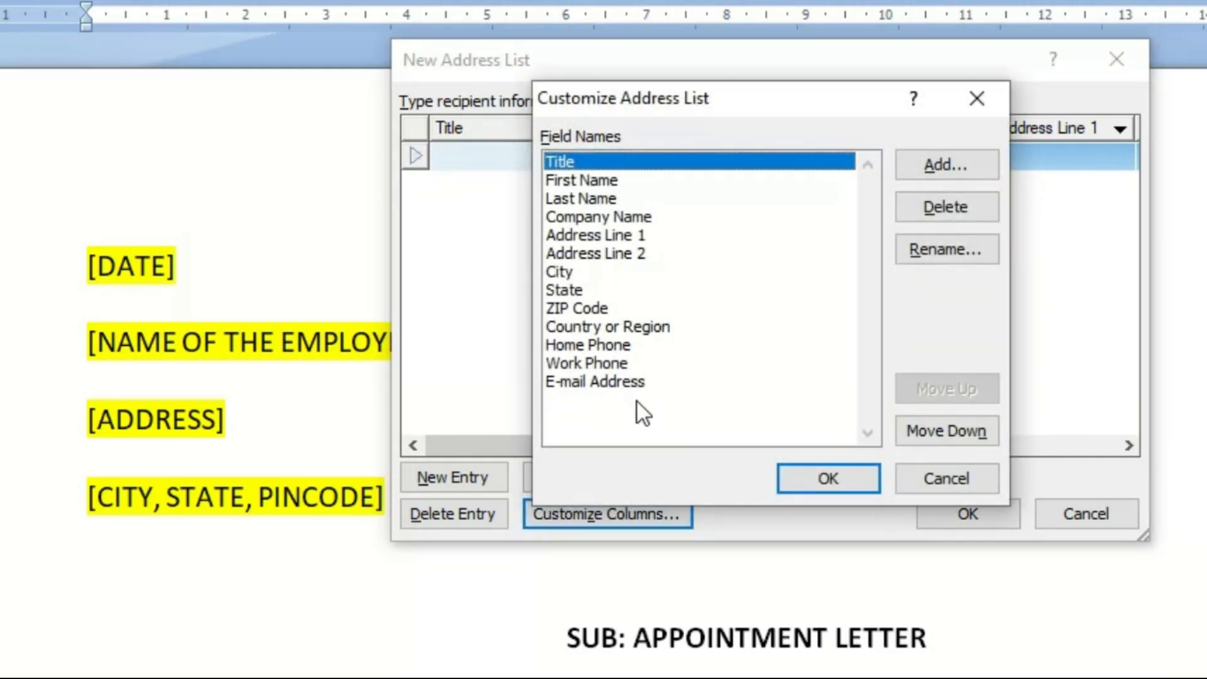
# - Delete all the default fields of the address list, from E-mail Address up to Title
pyautogui.click(606, 380)
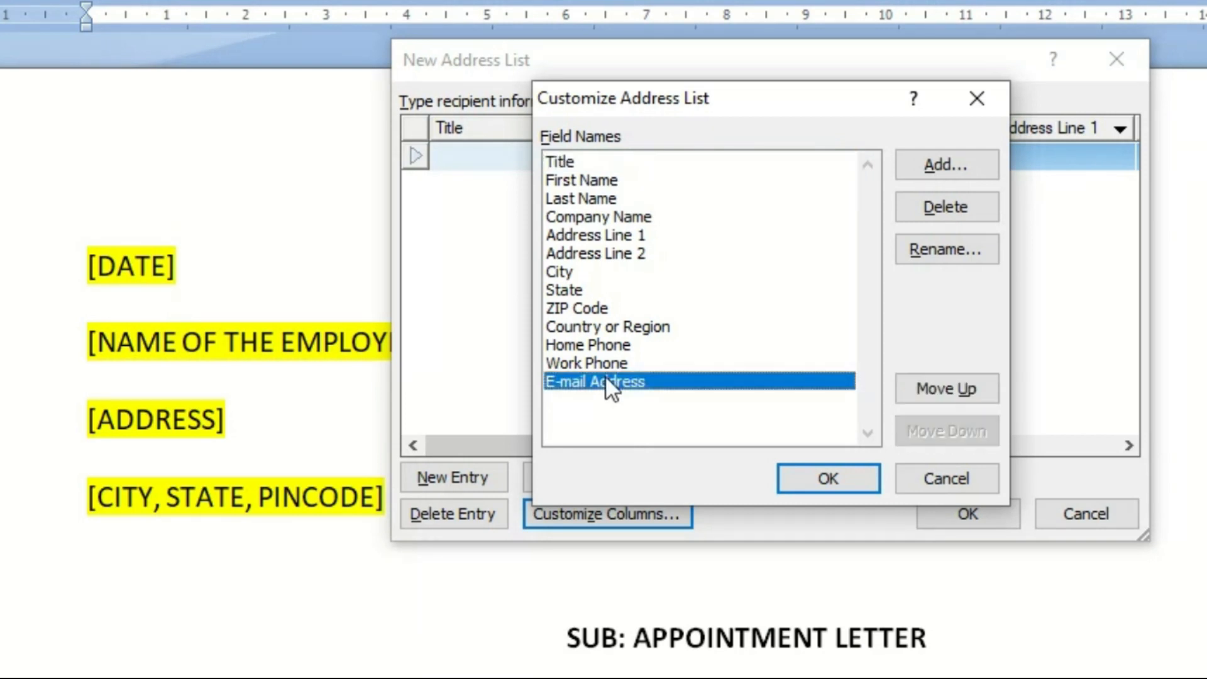
pyautogui.click(946, 205)
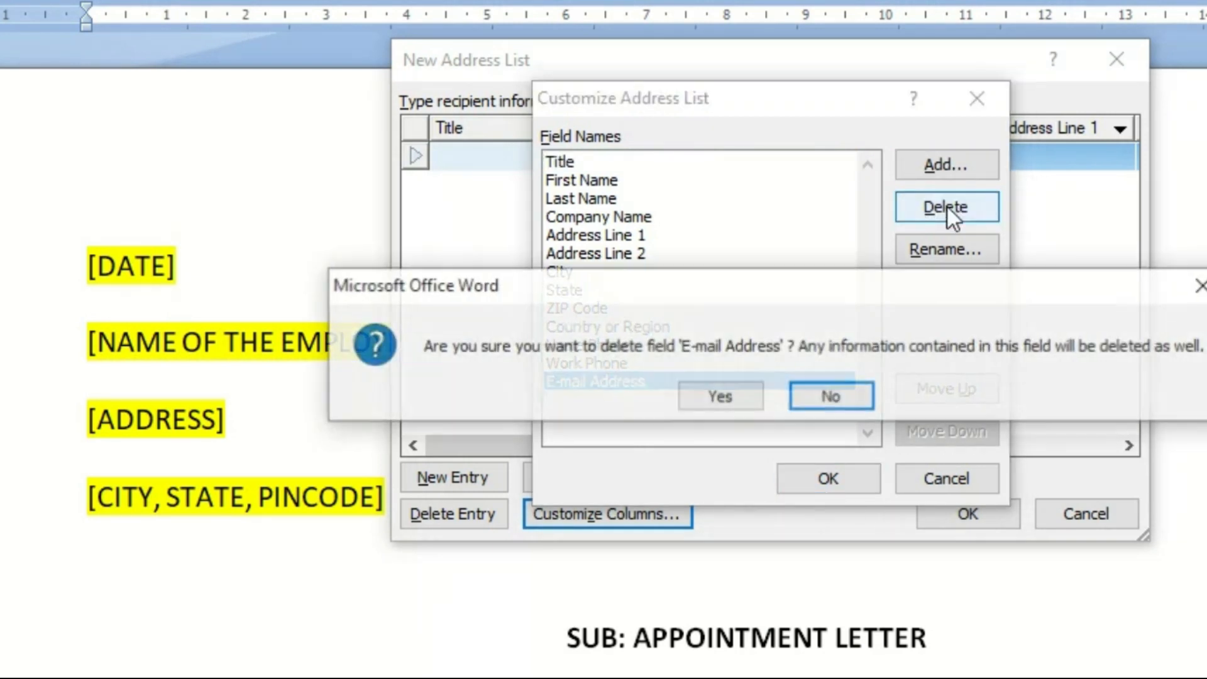
pyautogui.click(726, 397)
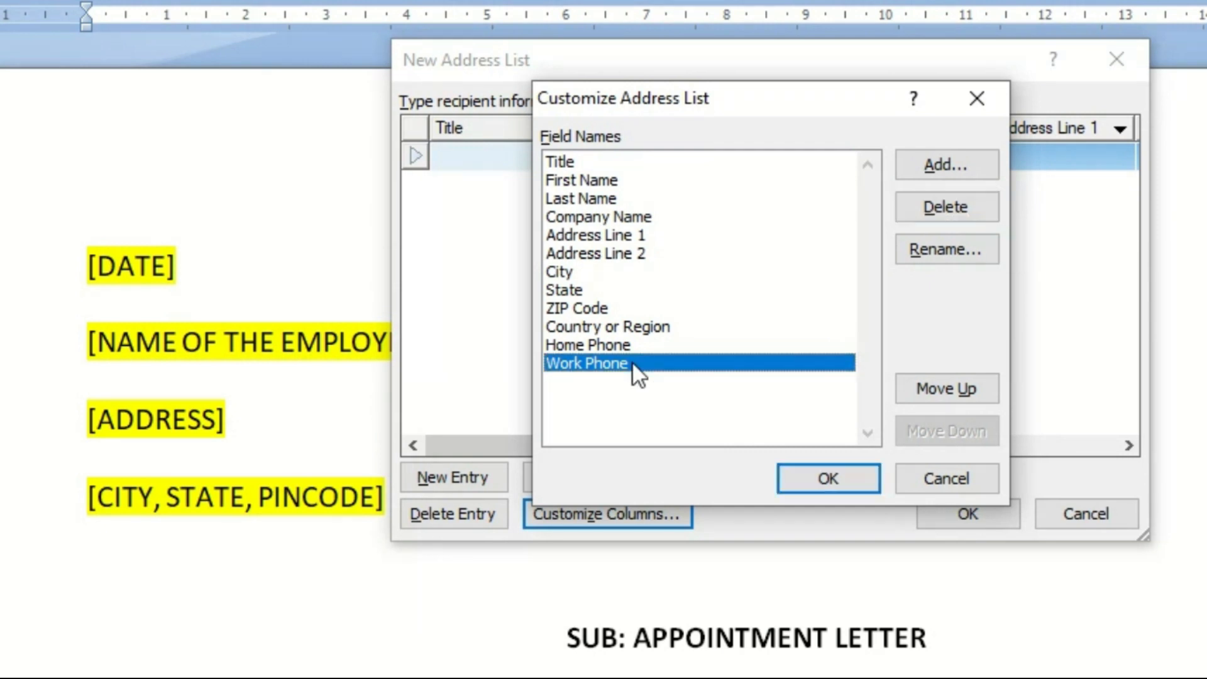
pyautogui.click(934, 207)
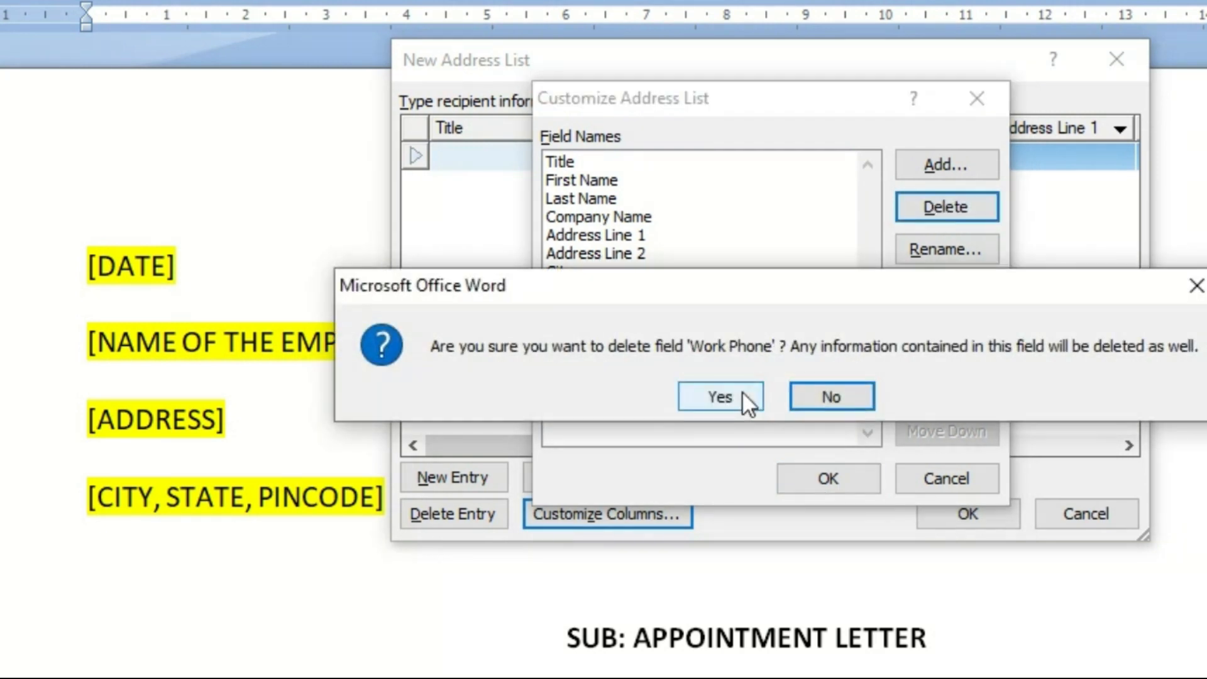
pyautogui.click(741, 395)
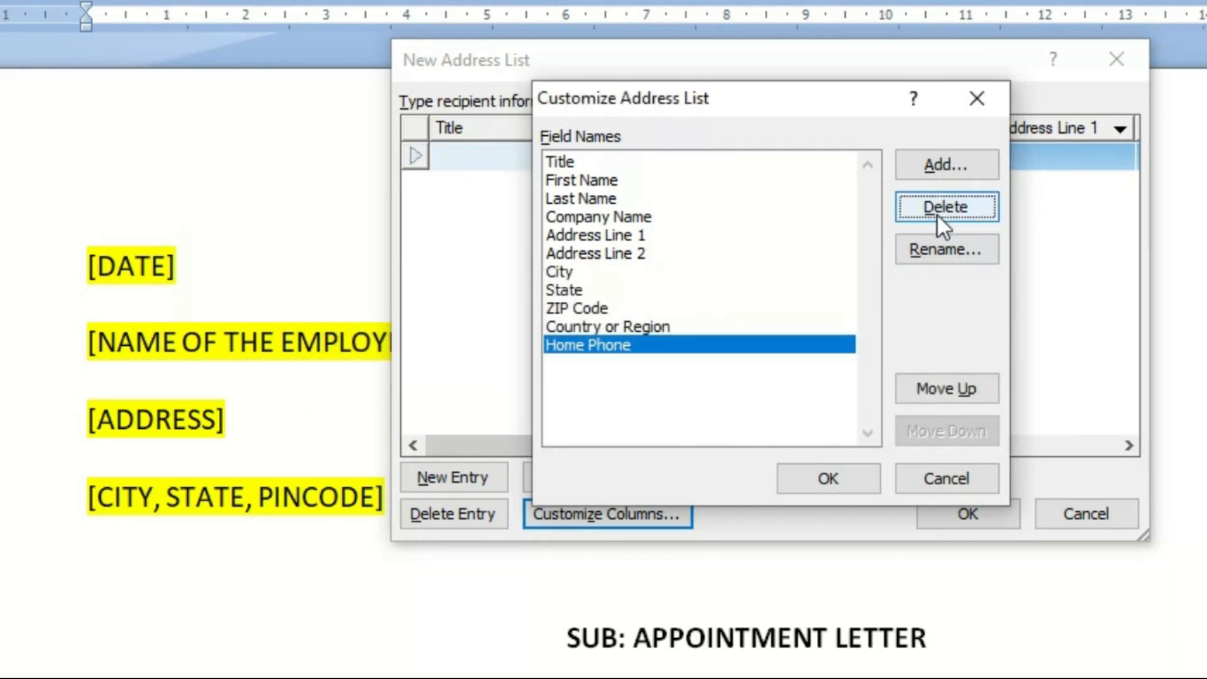
pyautogui.click(936, 213)
pyautogui.click(707, 395)
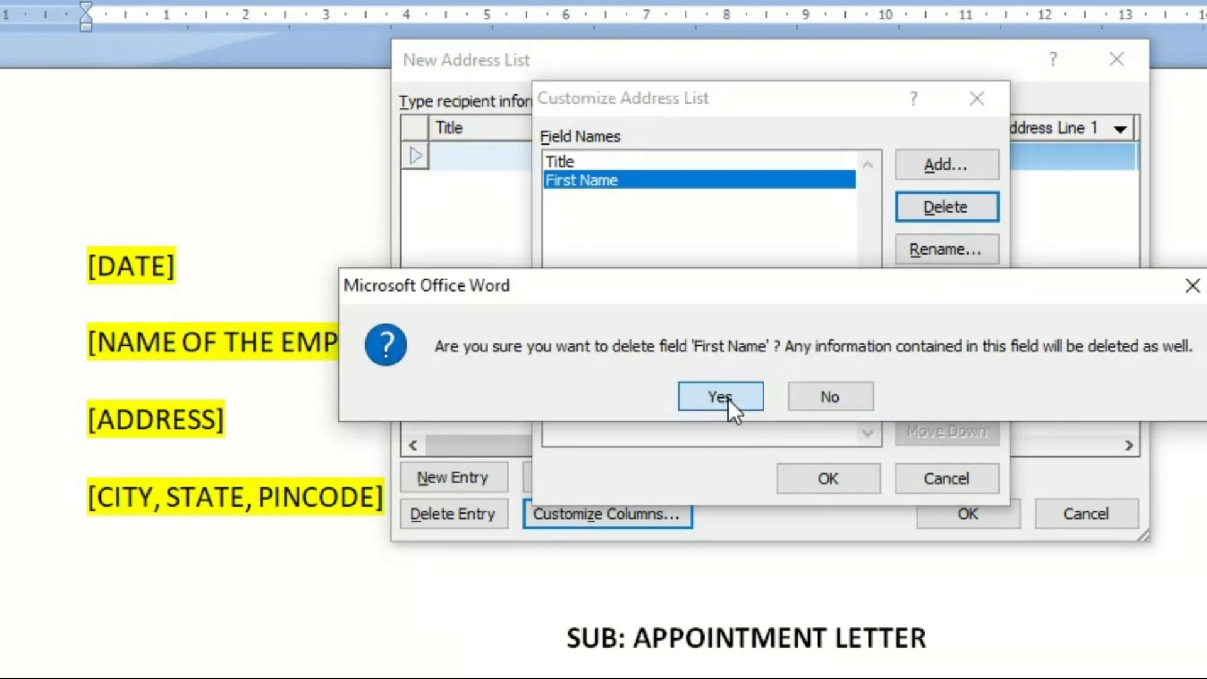
pyautogui.click(727, 396)
pyautogui.click(957, 208)
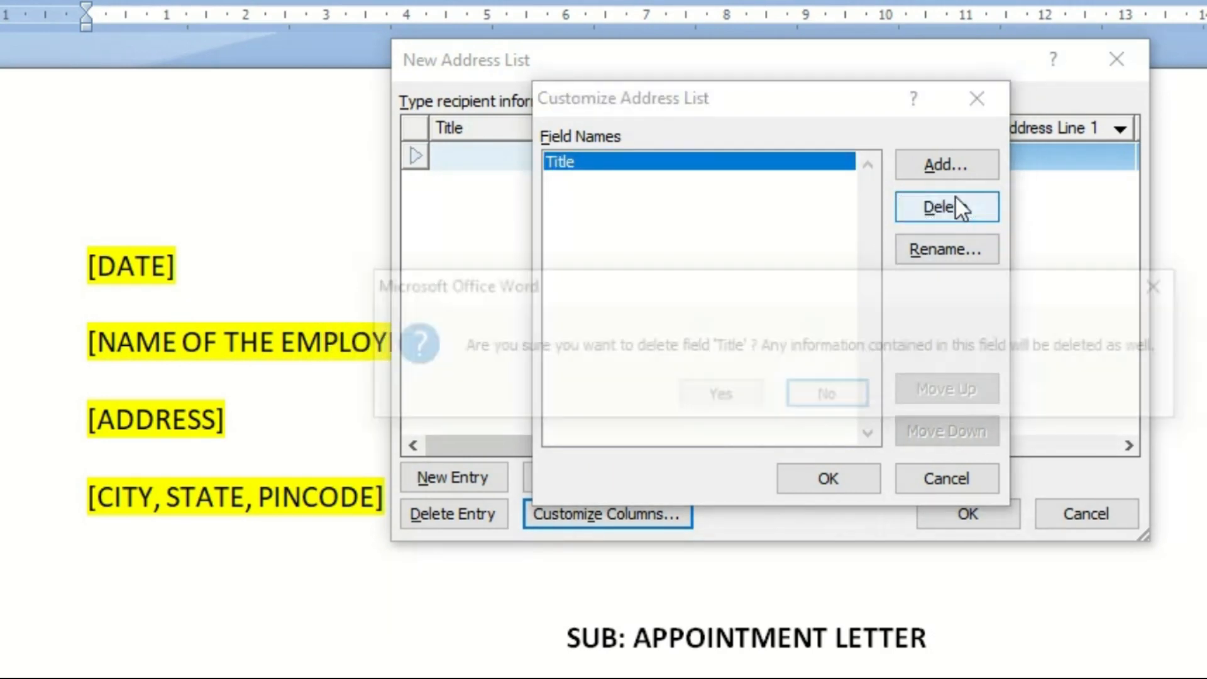
pyautogui.click(727, 391)
# - Add the fields DATE and NOFE to the empty address list
pyautogui.moveTo(704, 108); pyautogui.dragTo(681, 22)
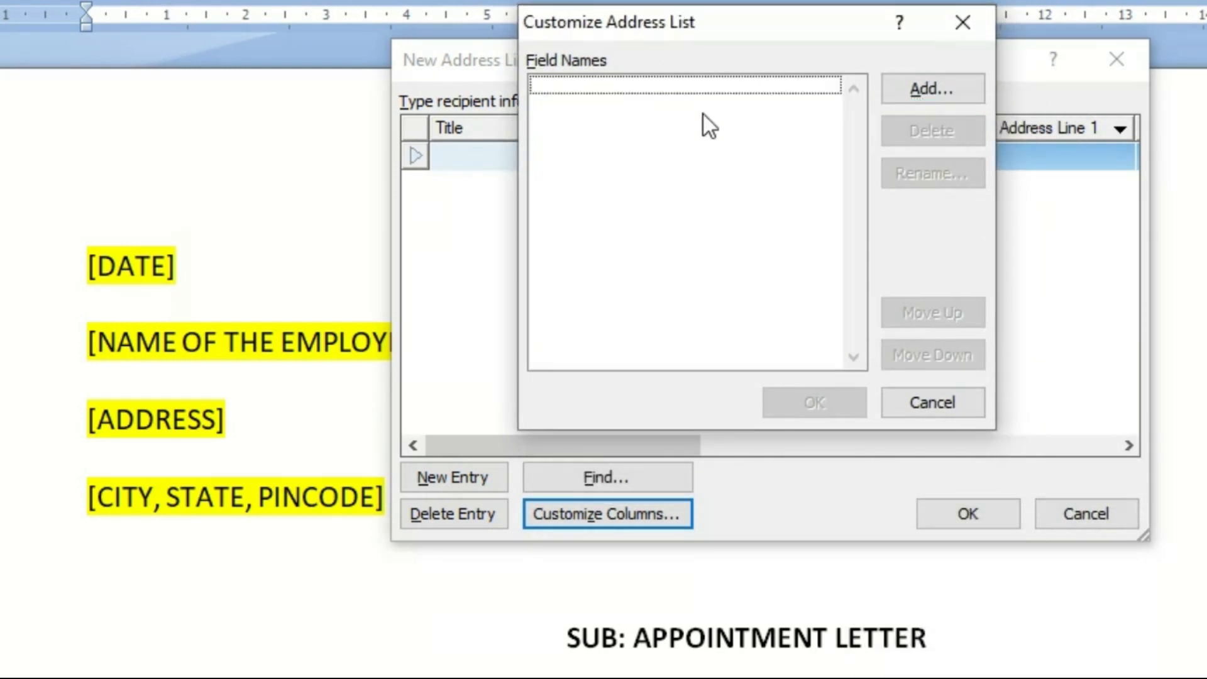
pyautogui.click(957, 98)
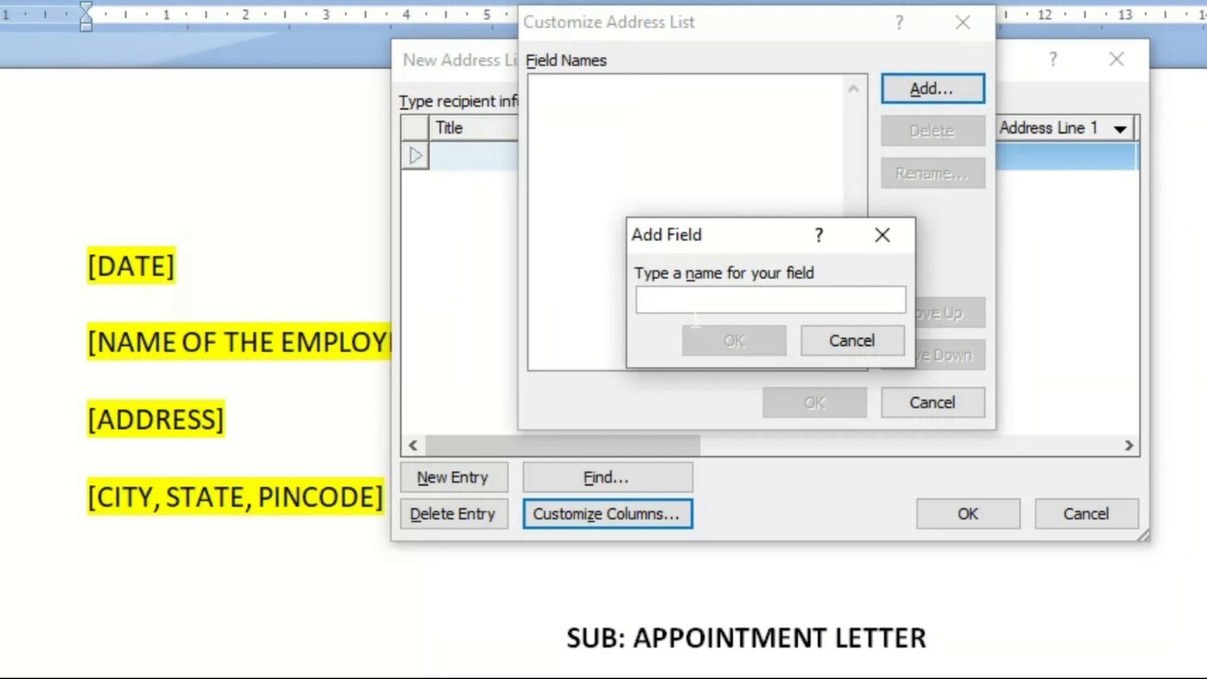
pyautogui.write('DATE')
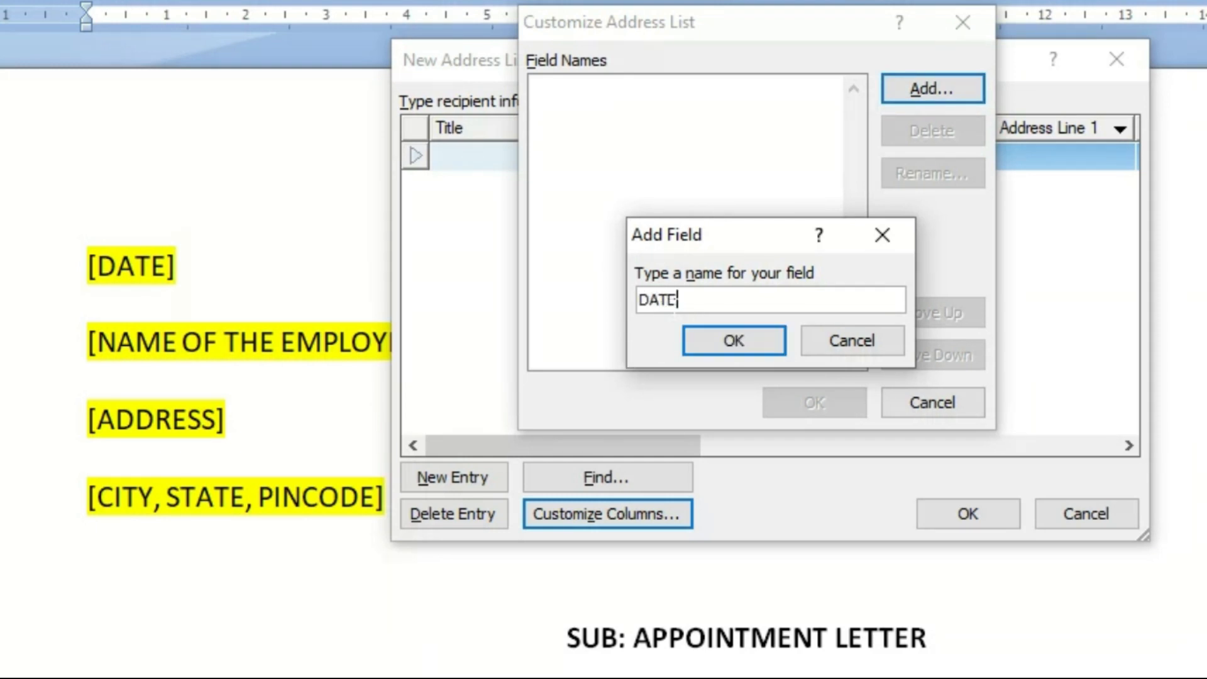
pyautogui.click(724, 339)
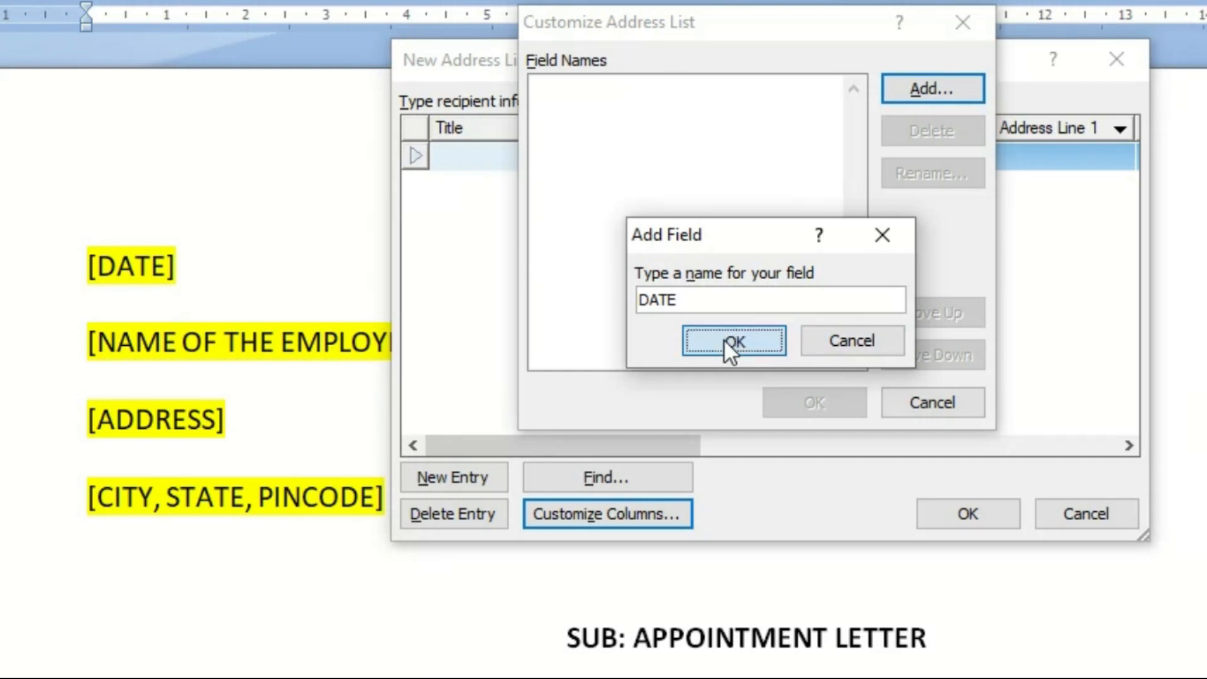
pyautogui.click(927, 88)
pyautogui.write('NOF')
pyautogui.press('BackSpace')
pyautogui.write('E')
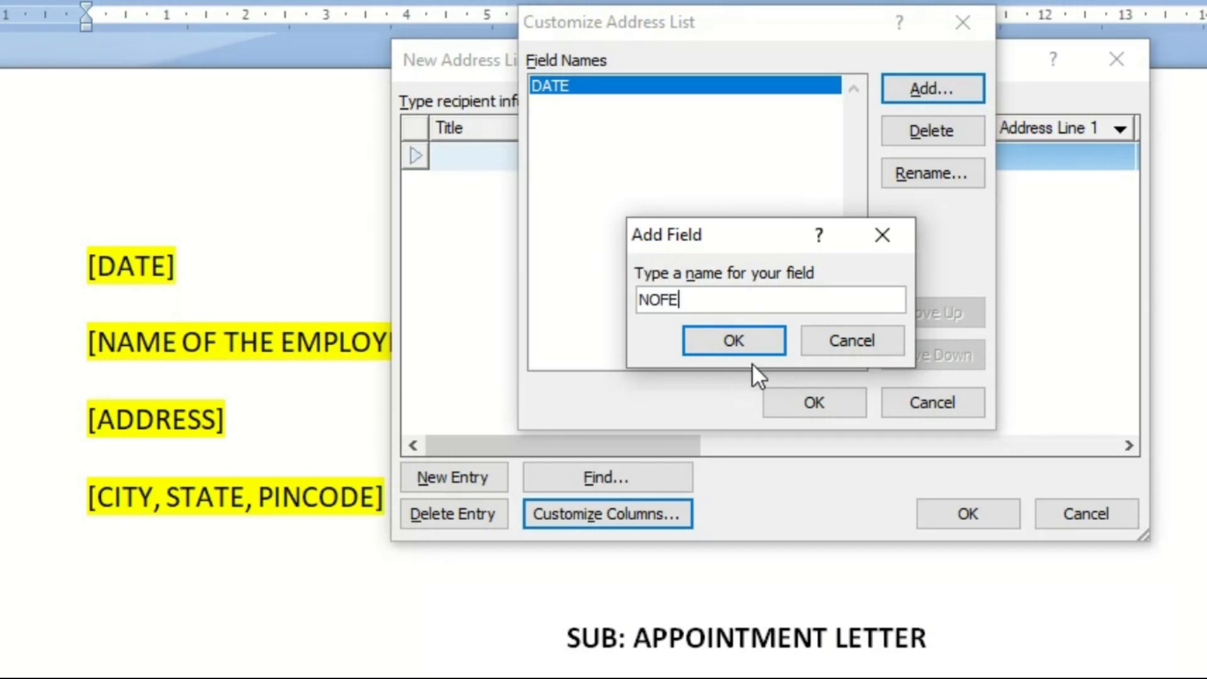
pyautogui.click(721, 342)
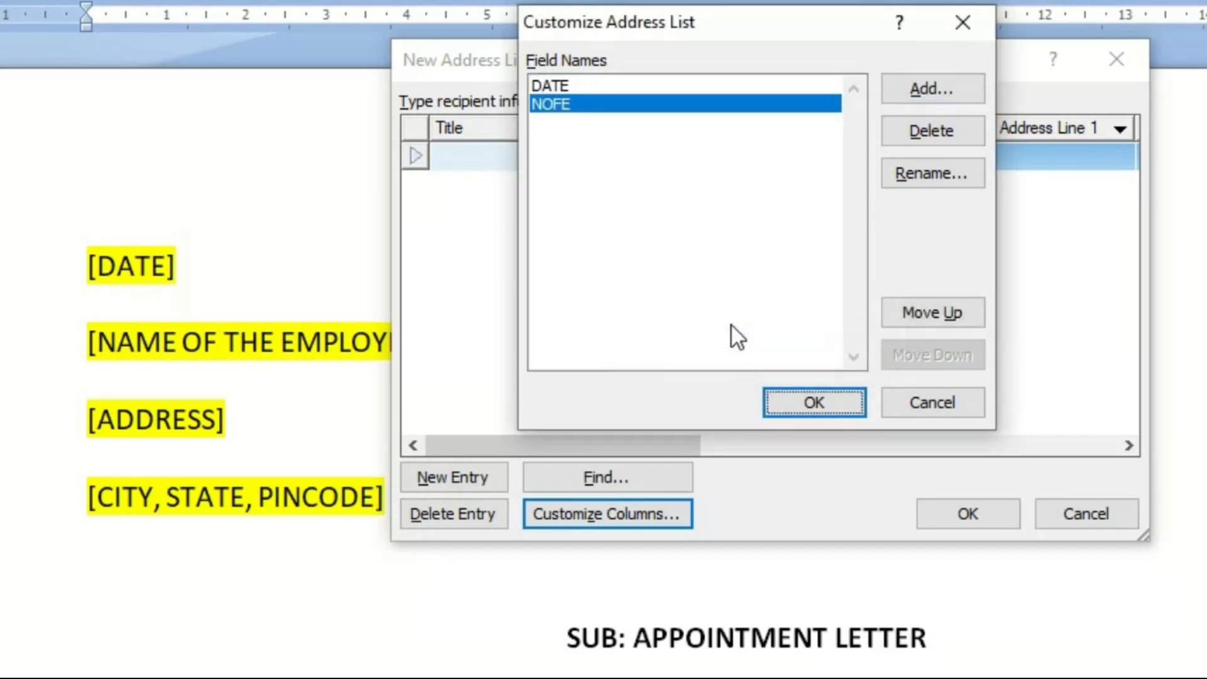
# - Add the fields ADDRESS and CITY STATE PINCODE and apply the customized columns to the new address list
pyautogui.click(923, 88)
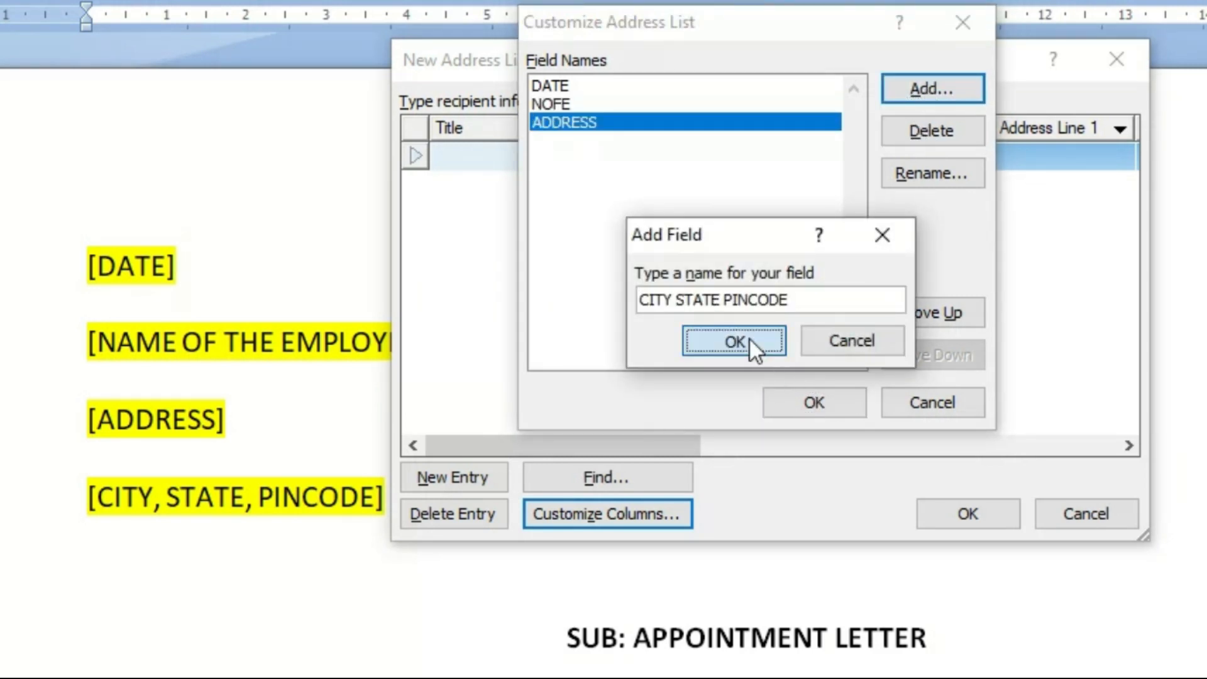
pyautogui.click(749, 340)
pyautogui.click(818, 402)
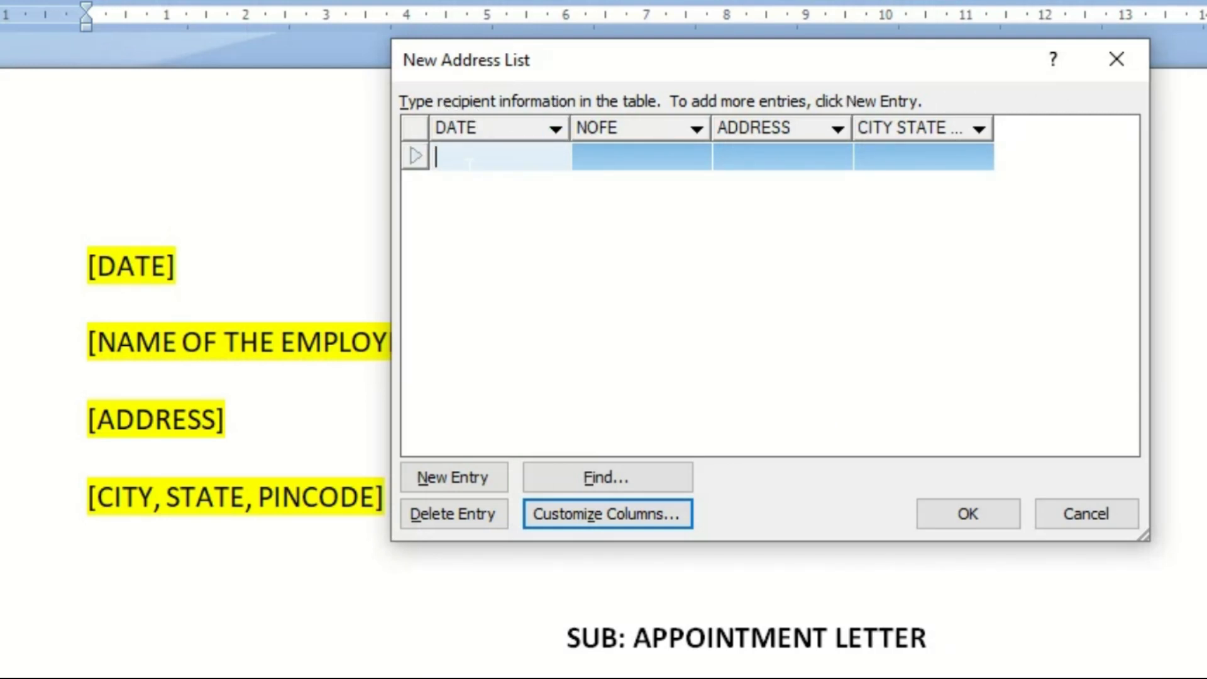
# - Enter the first recipient with DATE 1/2/2020, the employee's name, and CG as both ADDRESS and CITY STATE PINCODE
pyautogui.write('1/2/2020')
pyautogui.click(607, 161)
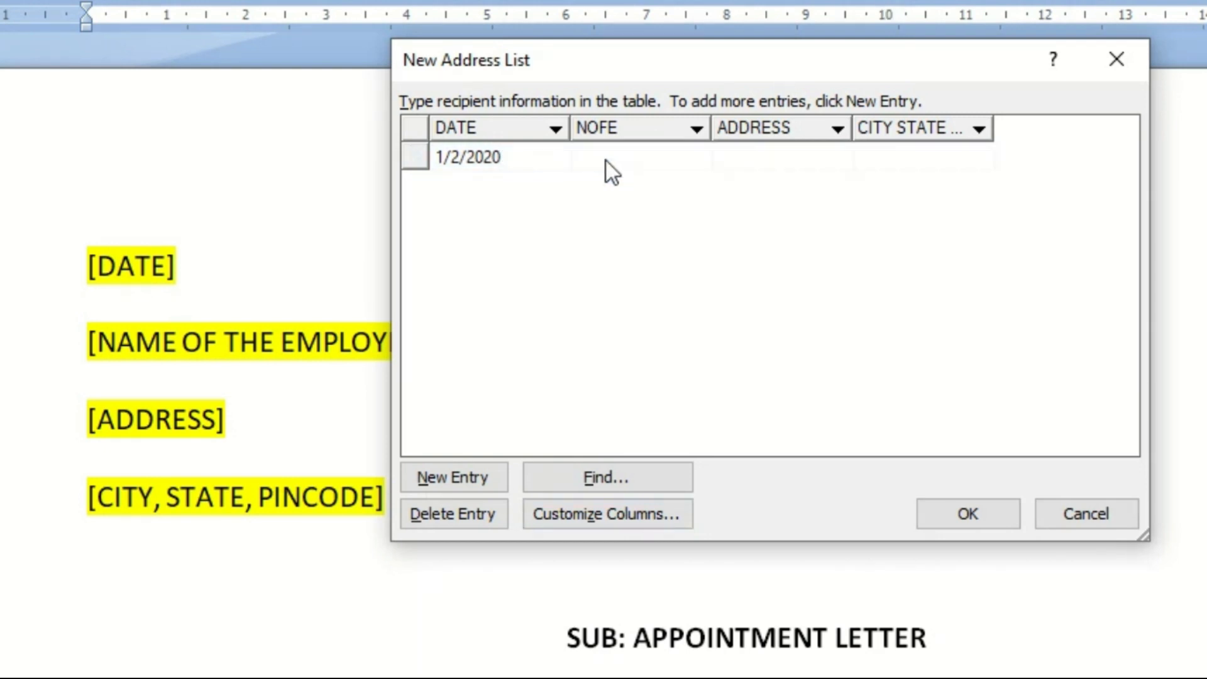
pyautogui.write('PRIYA')
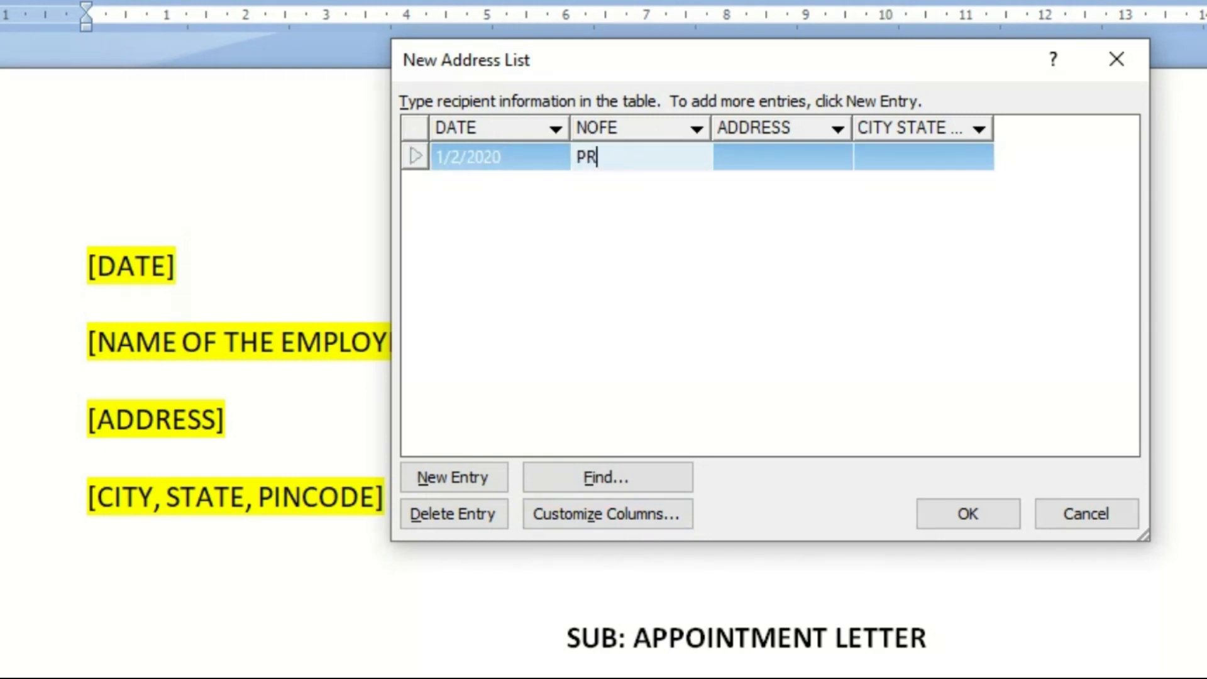
pyautogui.click(762, 161)
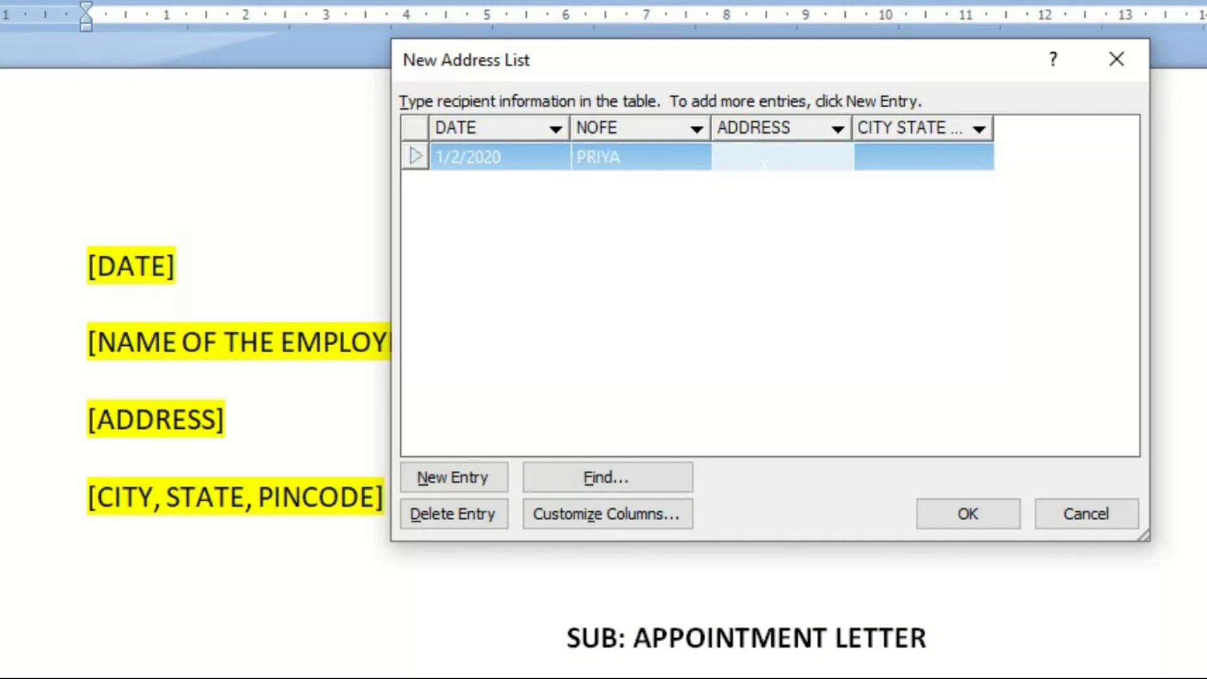
pyautogui.write('CG')
pyautogui.click(888, 155)
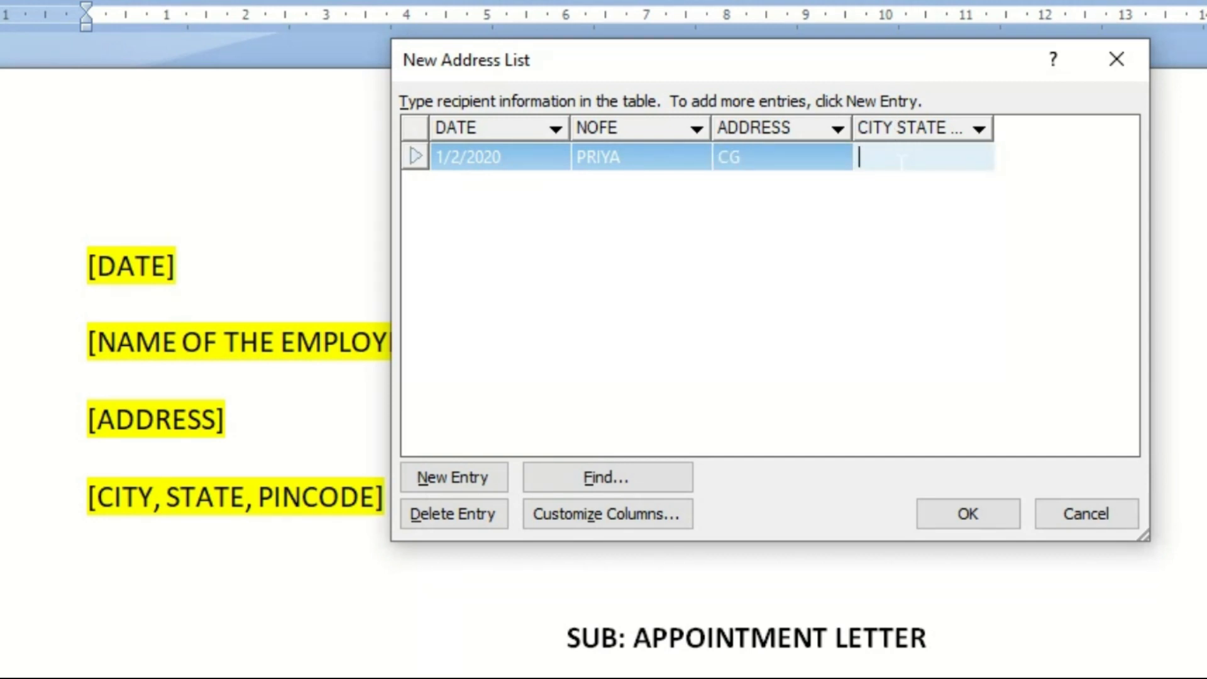
pyautogui.write('CG')
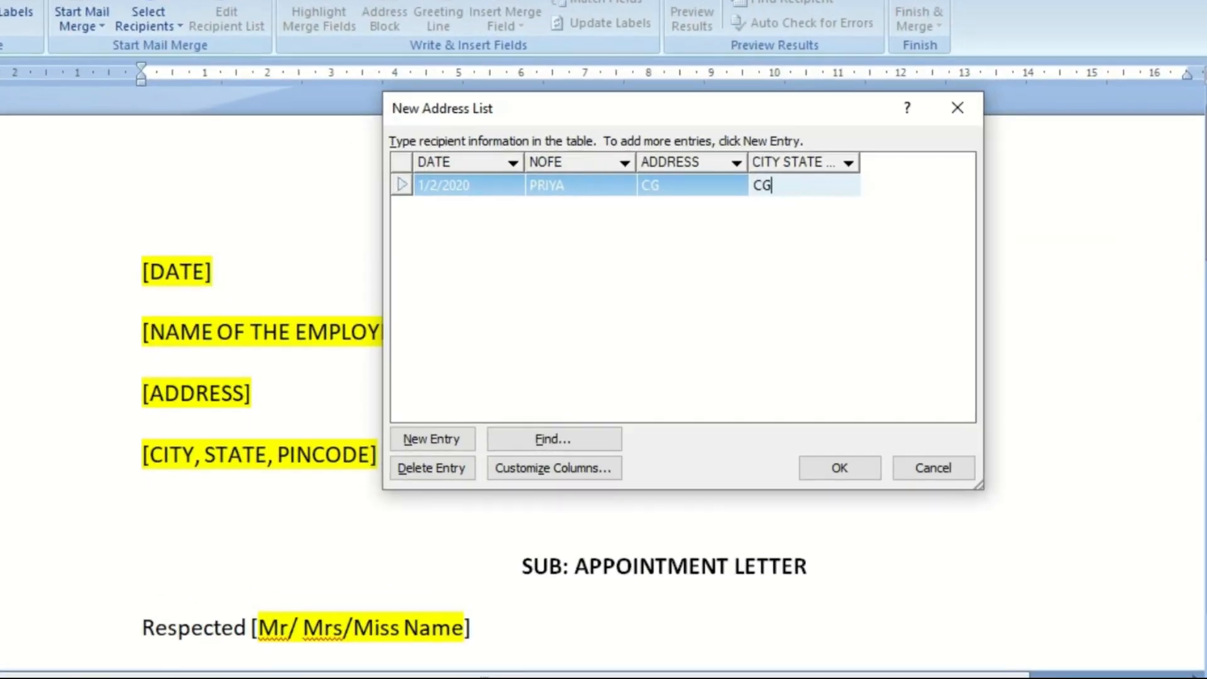
pyautogui.press('Tab')
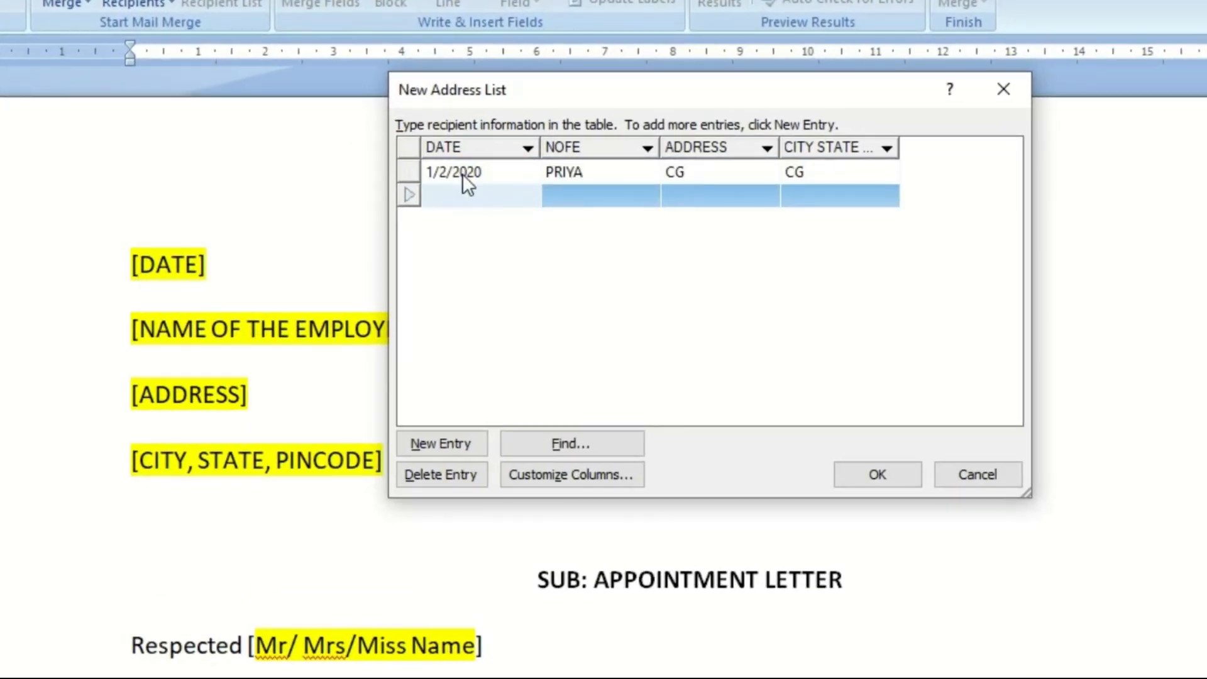
# - Add three recipients with their names, dated 2/3/2020 and 4/4/2020 with MUMBAI in both address fields, and 5/5/2020 with DURG and CG
pyautogui.write('2/3/2020')
pyautogui.press('Tab')
pyautogui.write('D')
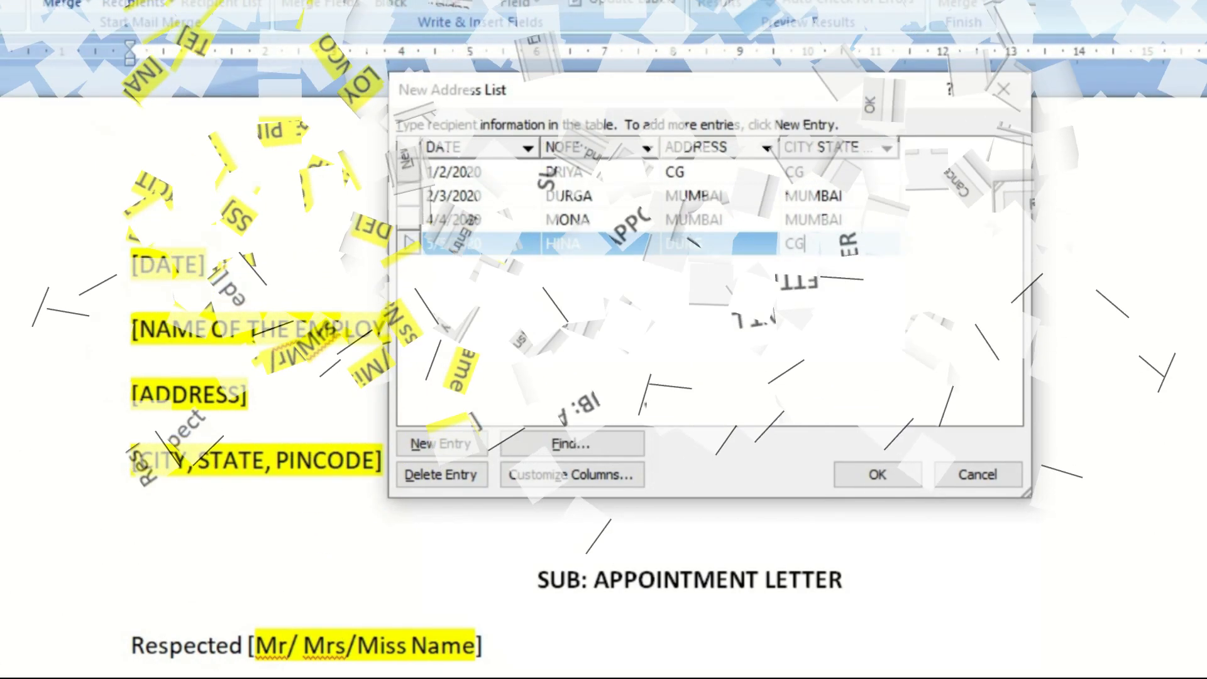
pyautogui.press('Tab')
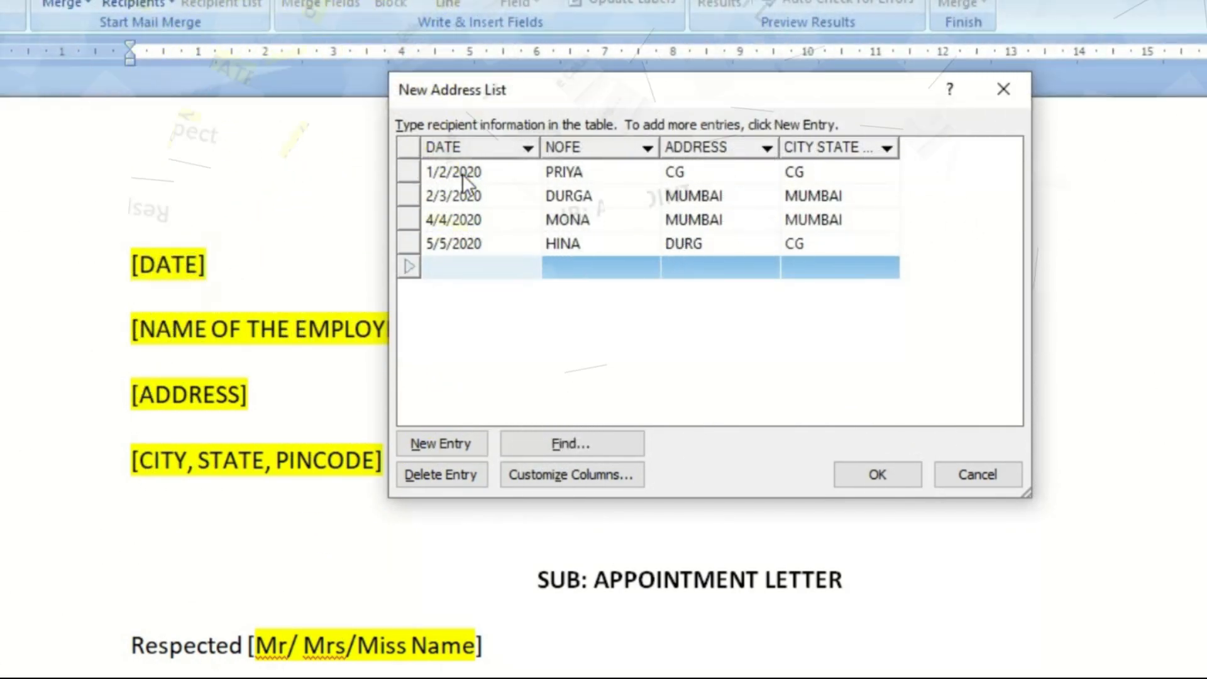
pyautogui.write('PRIYANKA')
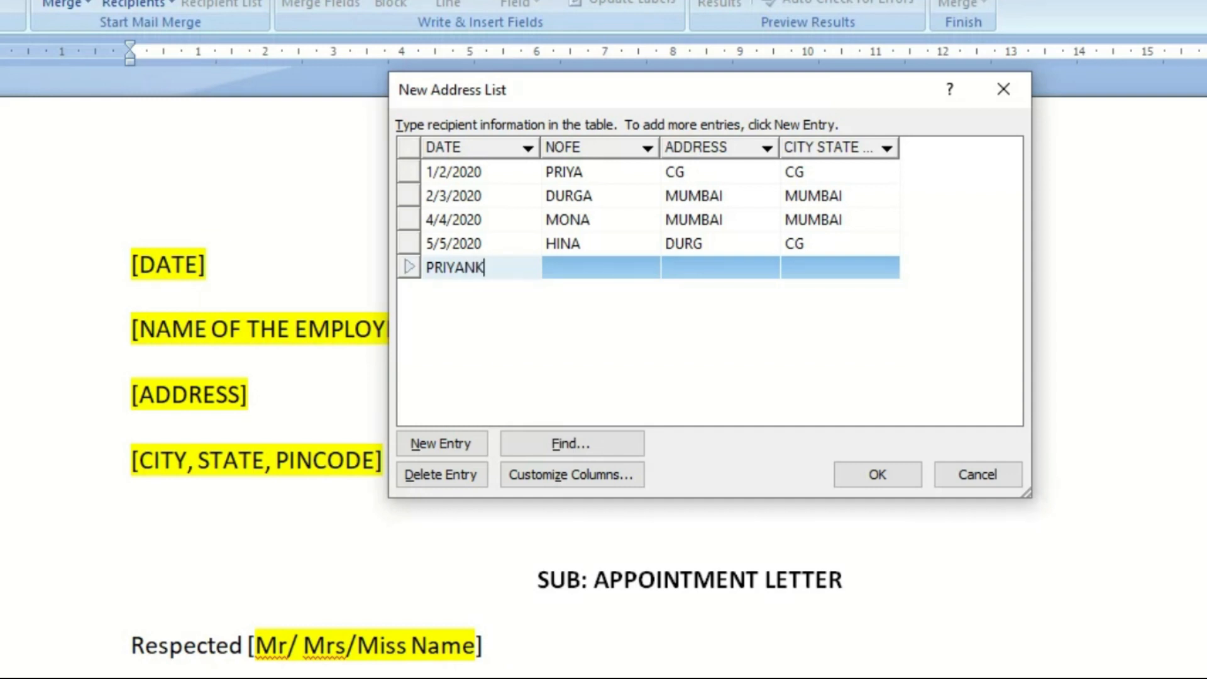
pyautogui.press('Tab')
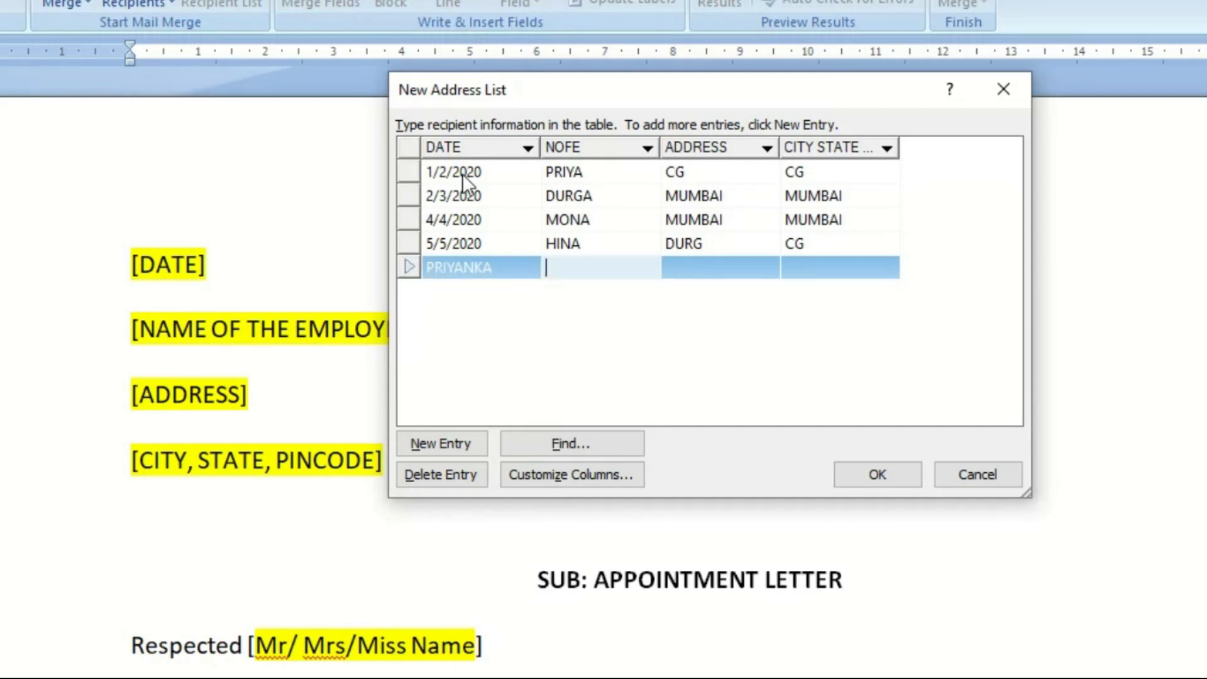
pyautogui.click(504, 275)
pyautogui.press('BackSpace')
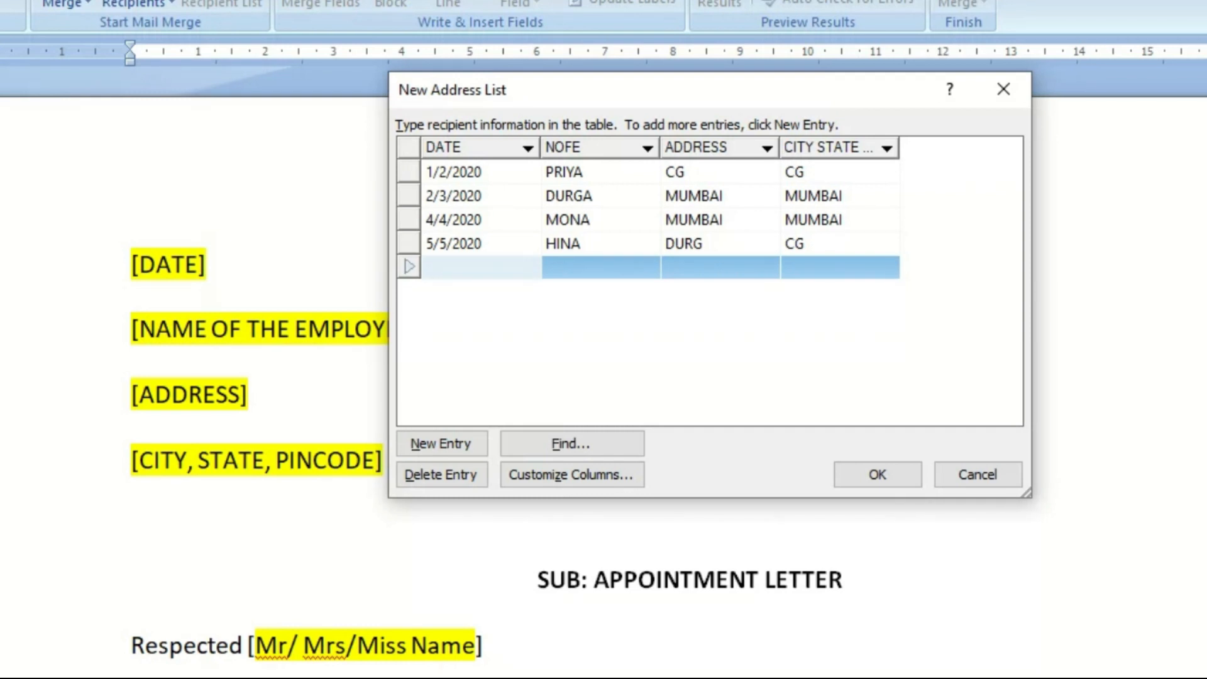
# - Fill in the fifth recipient with DATE 6/2/2020, the employee's name, ADDRESS DURG and CITY STATE PINCODE CG
pyautogui.write('6/2/2020')
pyautogui.press('Tab')
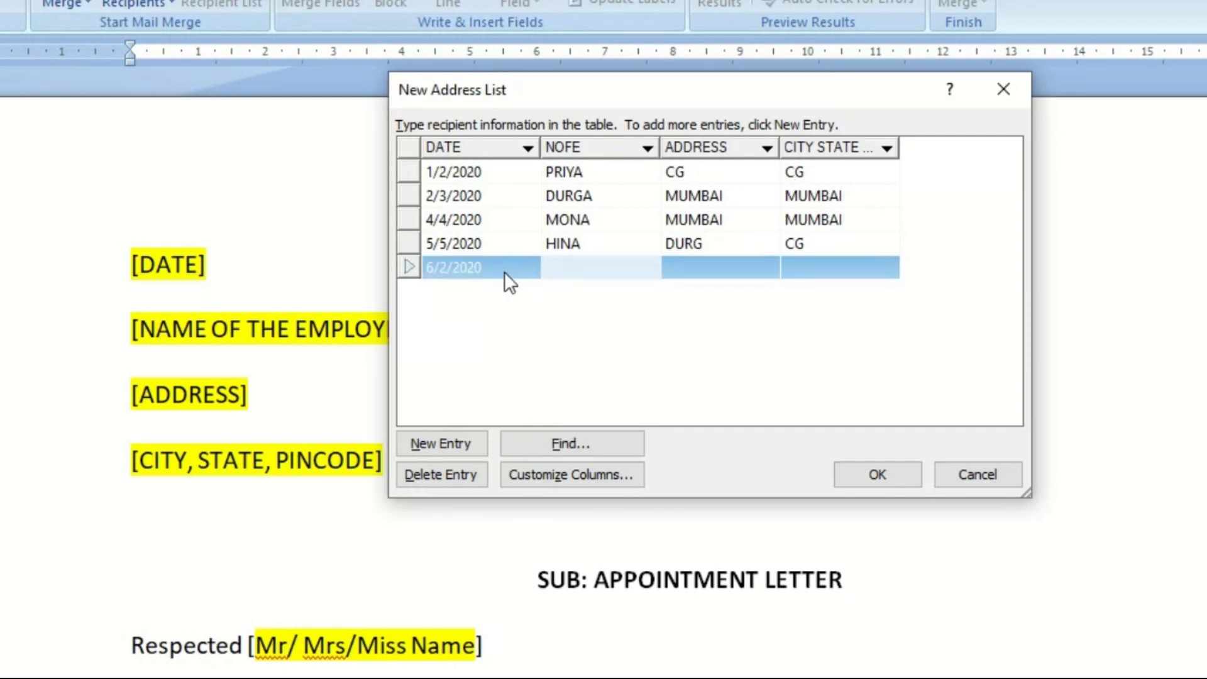
pyautogui.write('RAM')
pyautogui.press('Tab')
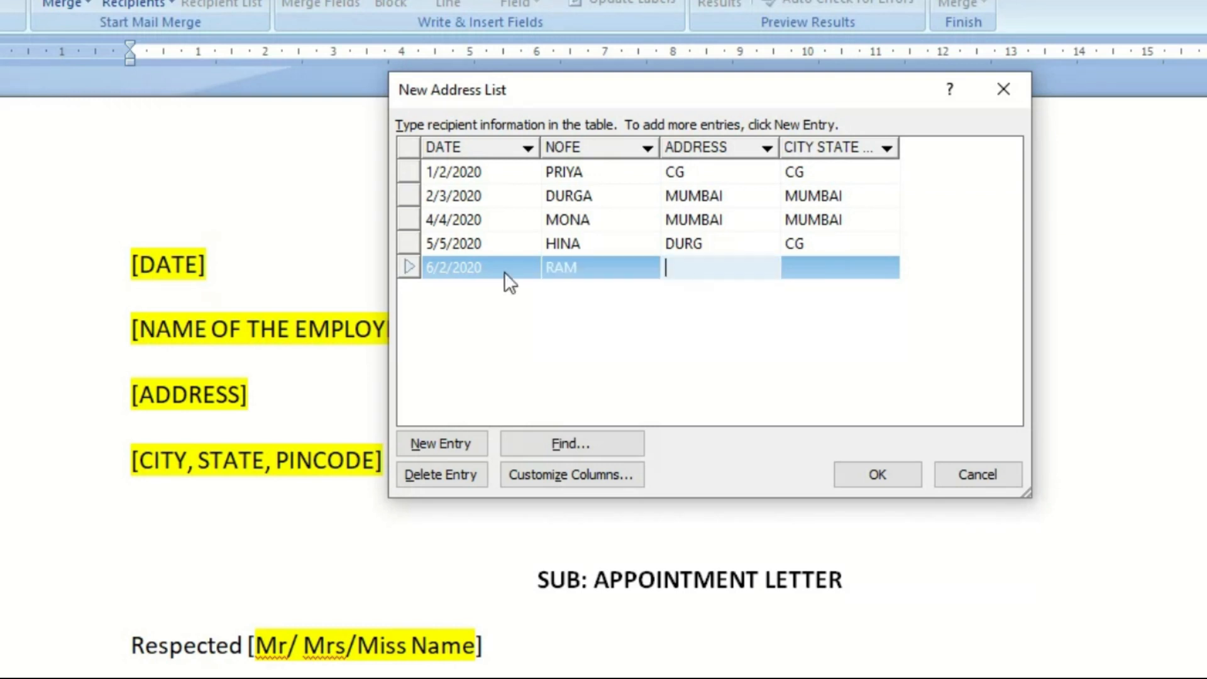
pyautogui.write('DURG')
pyautogui.press('Tab')
pyautogui.write('CG')
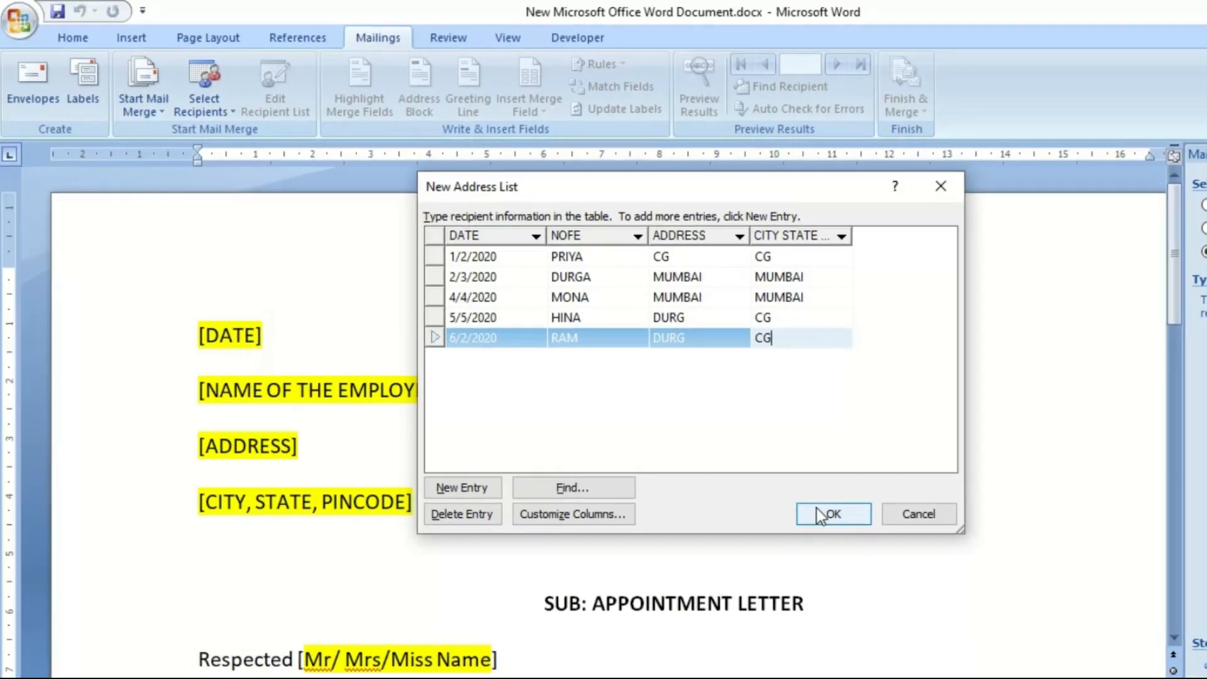
# - Save the address list as DATABASE on the Desktop and accept all its recipients for the merge
pyautogui.click(809, 506)
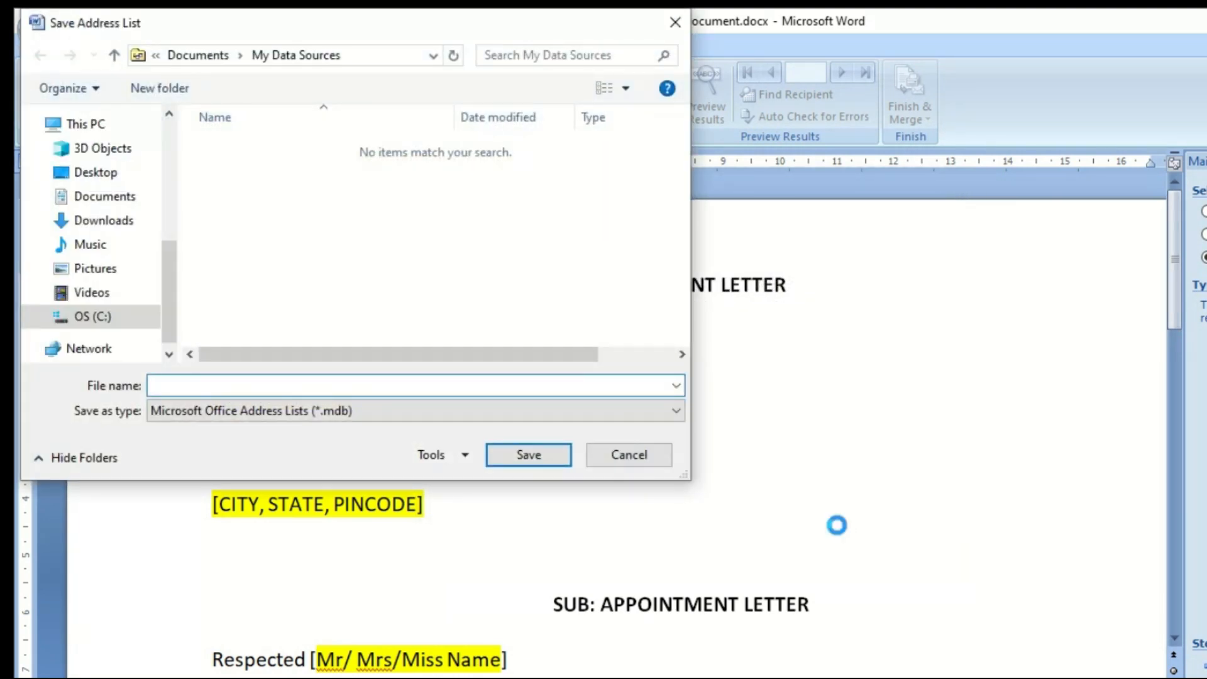
pyautogui.click(101, 174)
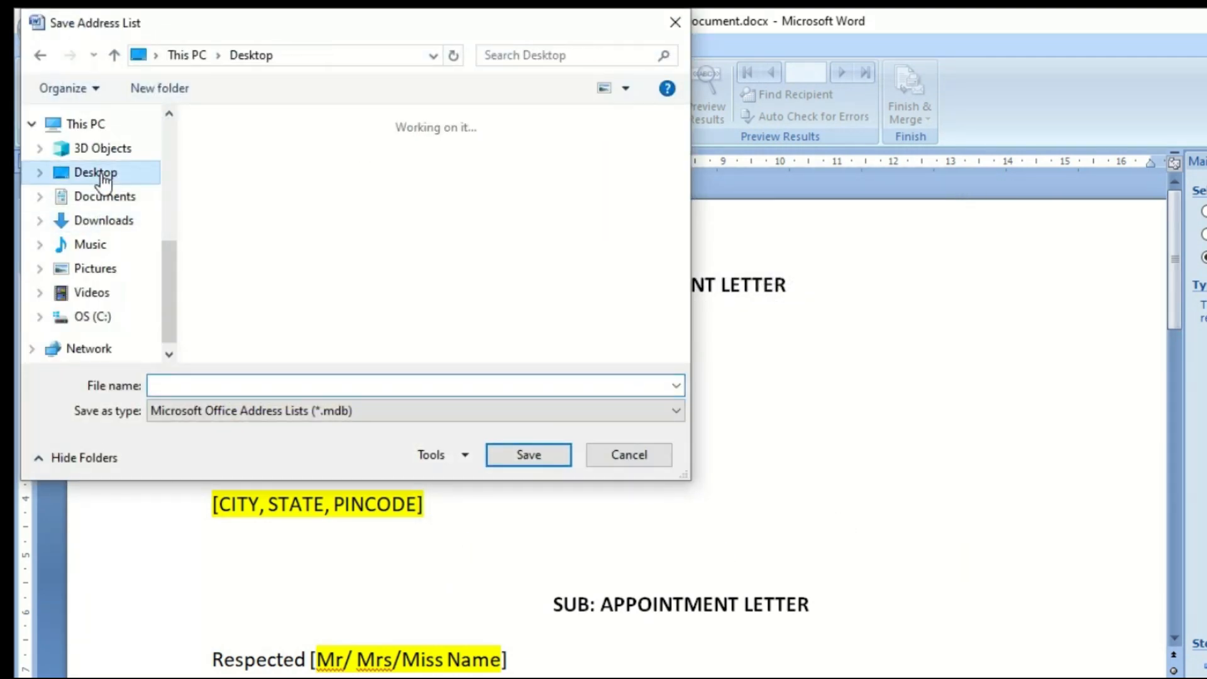
pyautogui.click(171, 385)
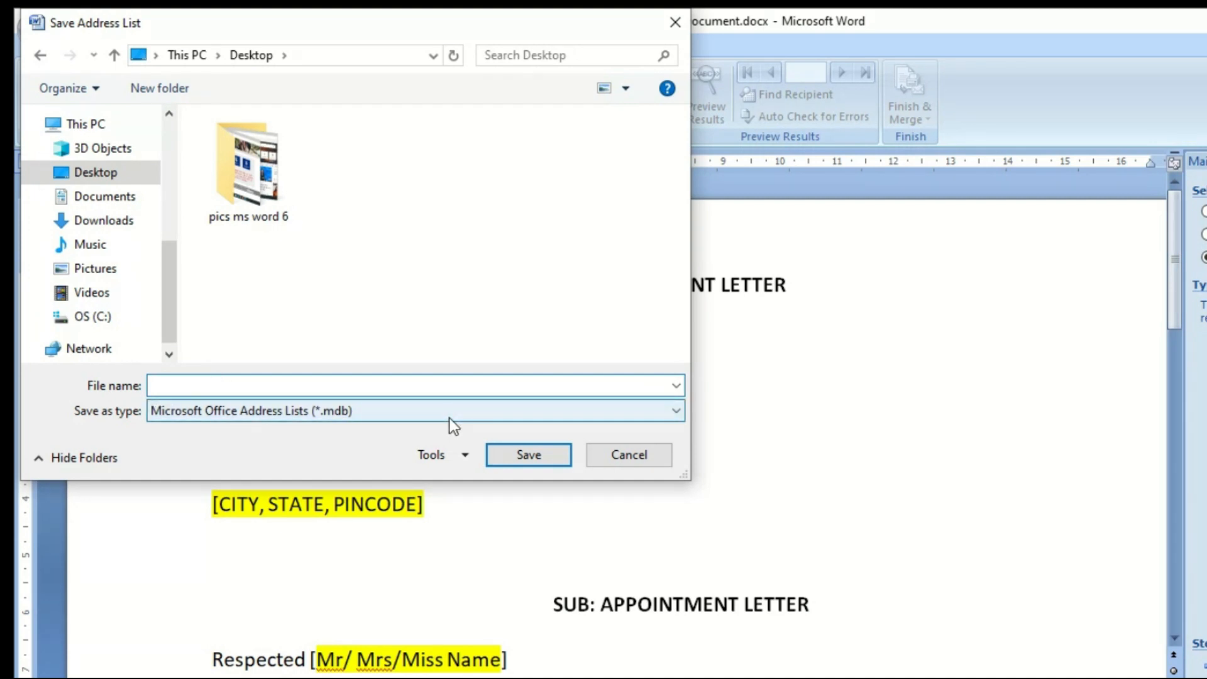
pyautogui.write('DATABASE')
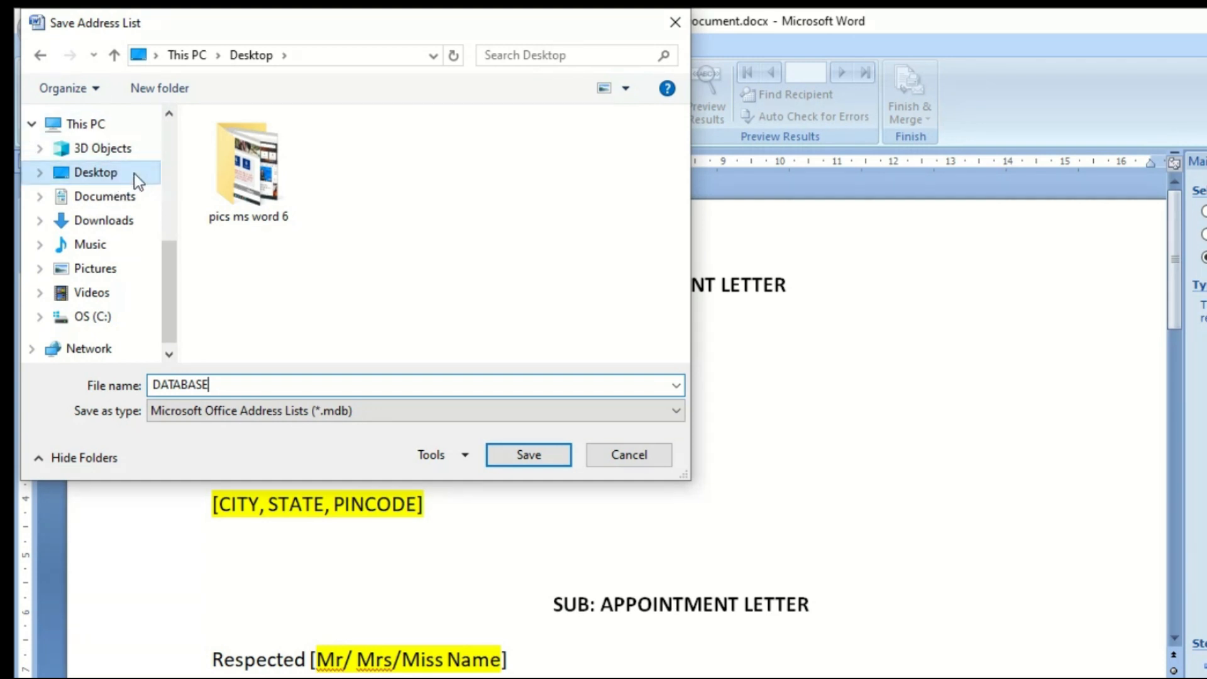
pyautogui.click(510, 462)
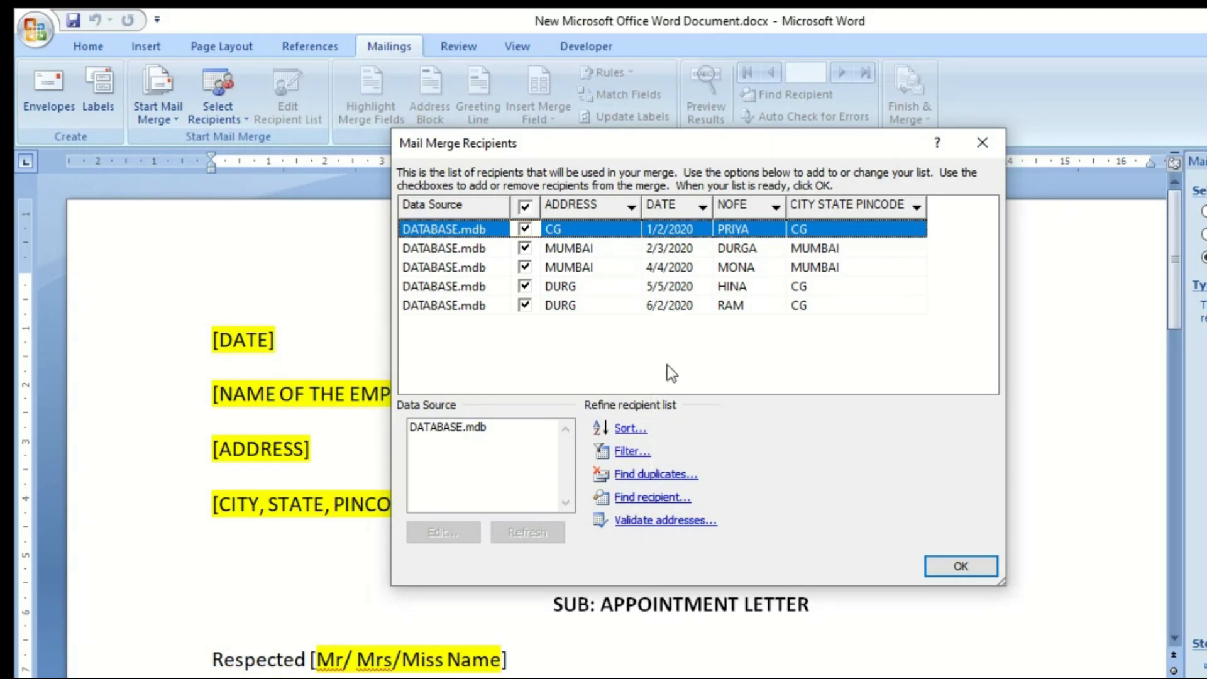
pyautogui.click(956, 574)
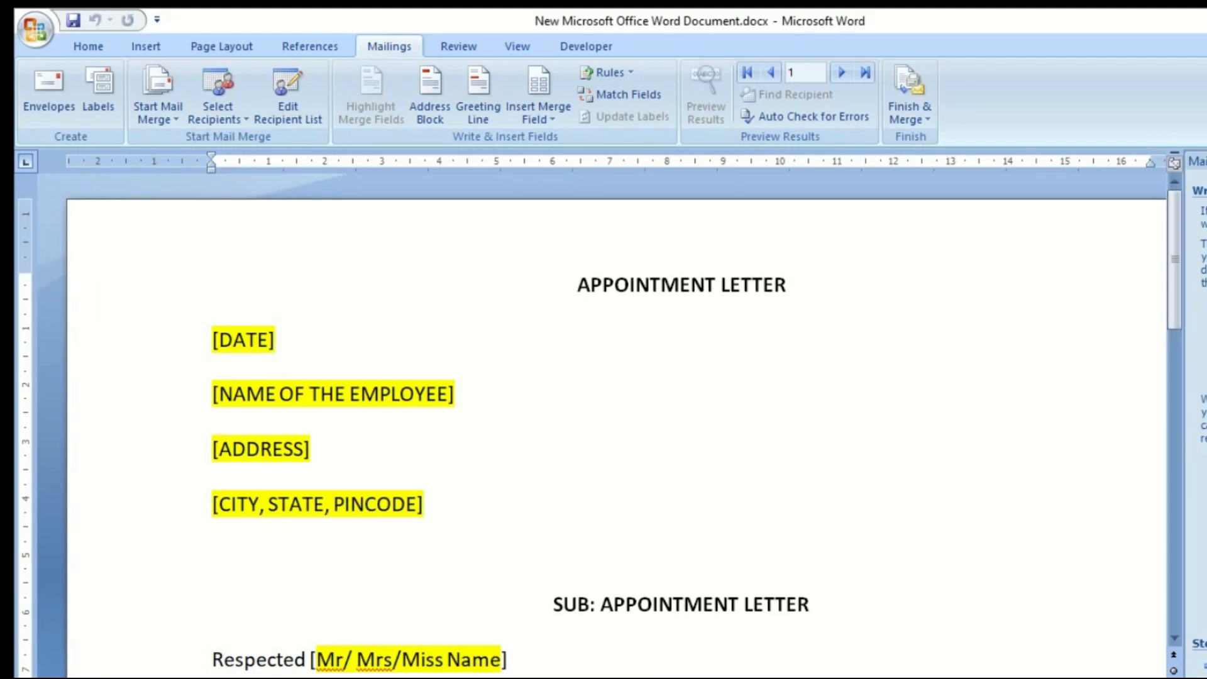
# - Delete the four highlighted placeholder lines from [DATE] to [CITY, STATE, PINCODE] above the subject line
pyautogui.click(527, 125)
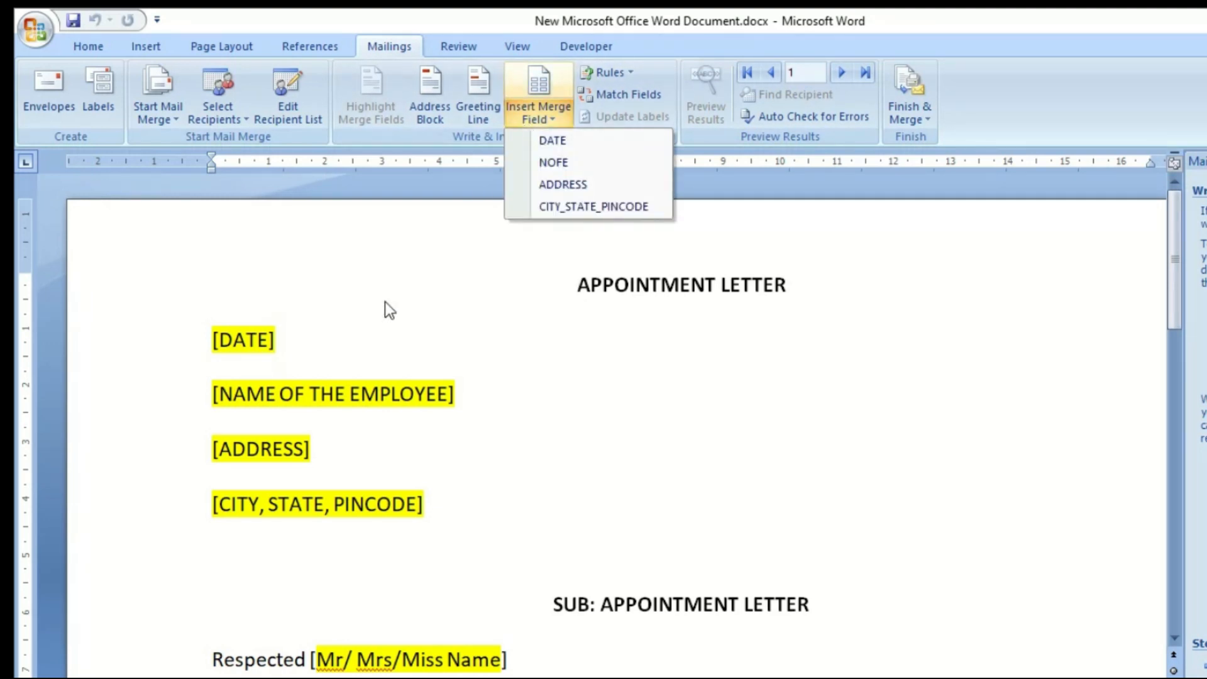
pyautogui.moveTo(275, 340); pyautogui.dragTo(234, 340)
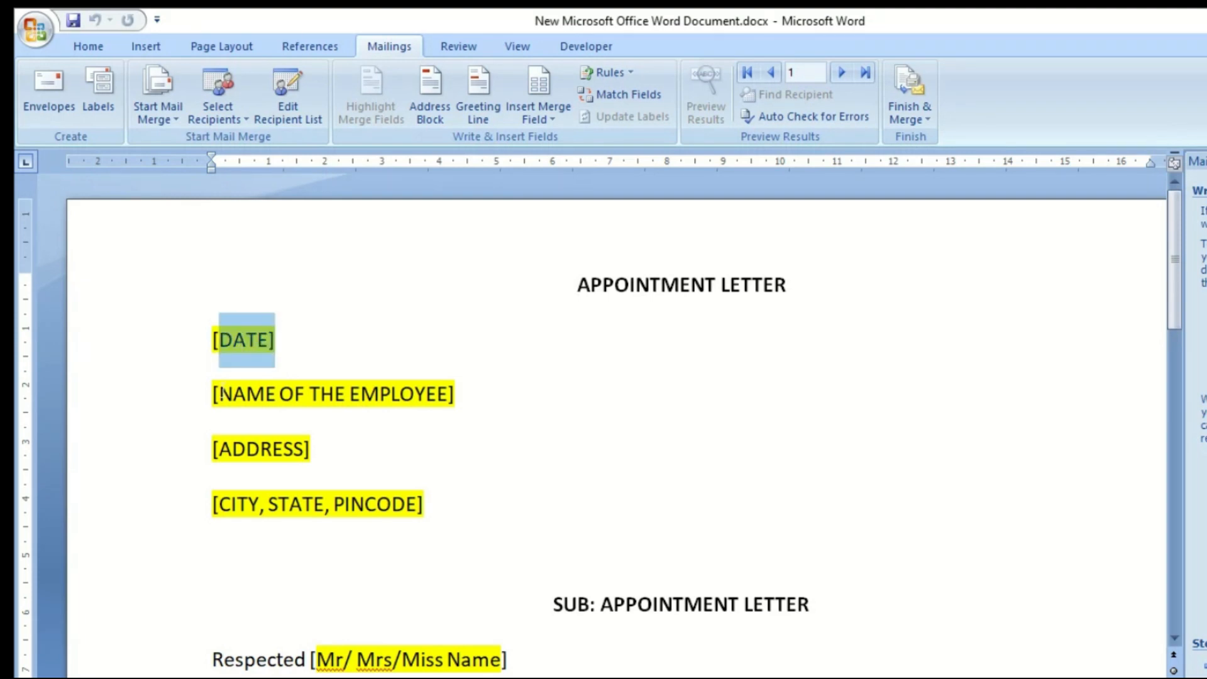
pyautogui.moveTo(424, 504); pyautogui.dragTo(202, 305)
pyautogui.click(202, 305)
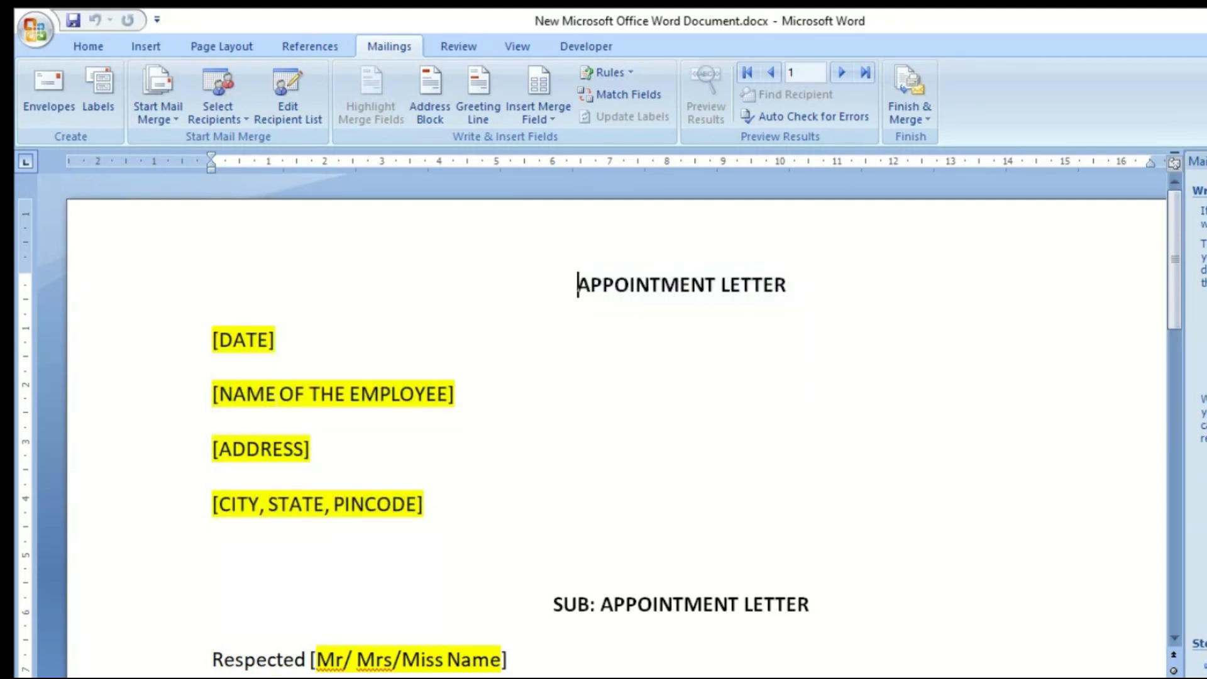
pyautogui.moveTo(424, 504); pyautogui.dragTo(212, 338)
pyautogui.press('Delete')
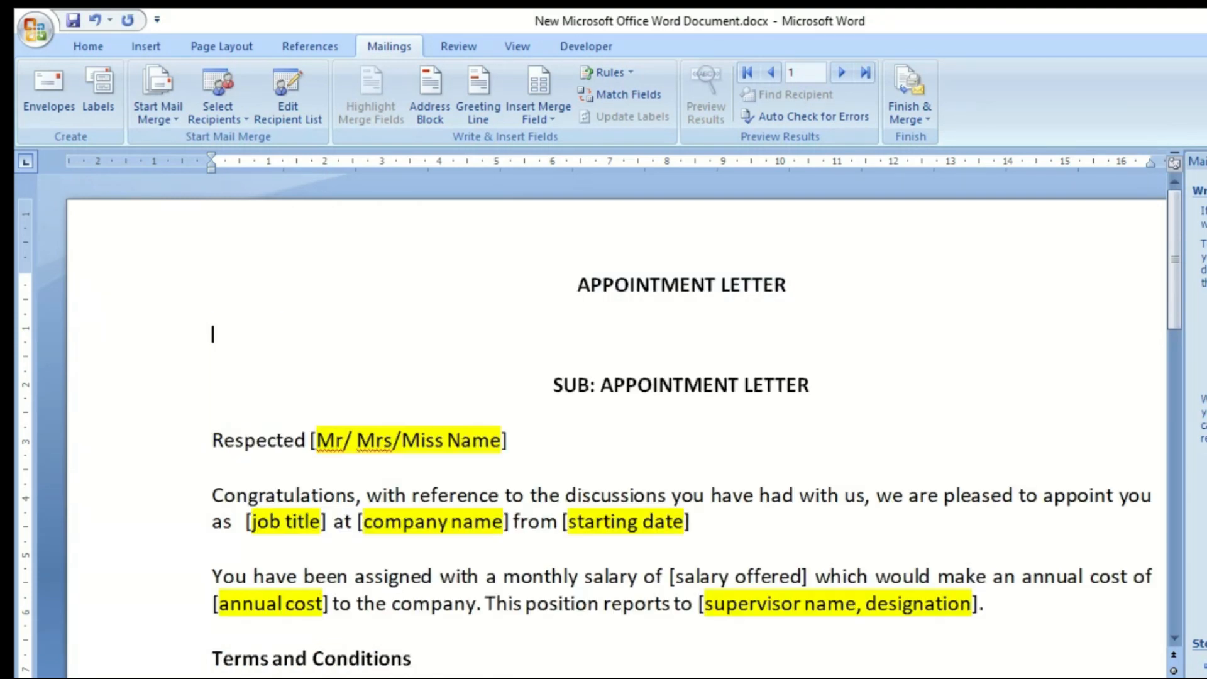
# - Insert several blank lines between the APPOINTMENT LETTER title and the subject line
pyautogui.press('Return')
pyautogui.press('Return')
pyautogui.press('Return')
pyautogui.press('Return')
pyautogui.press('Return')
pyautogui.press('Return')
pyautogui.press('Return')
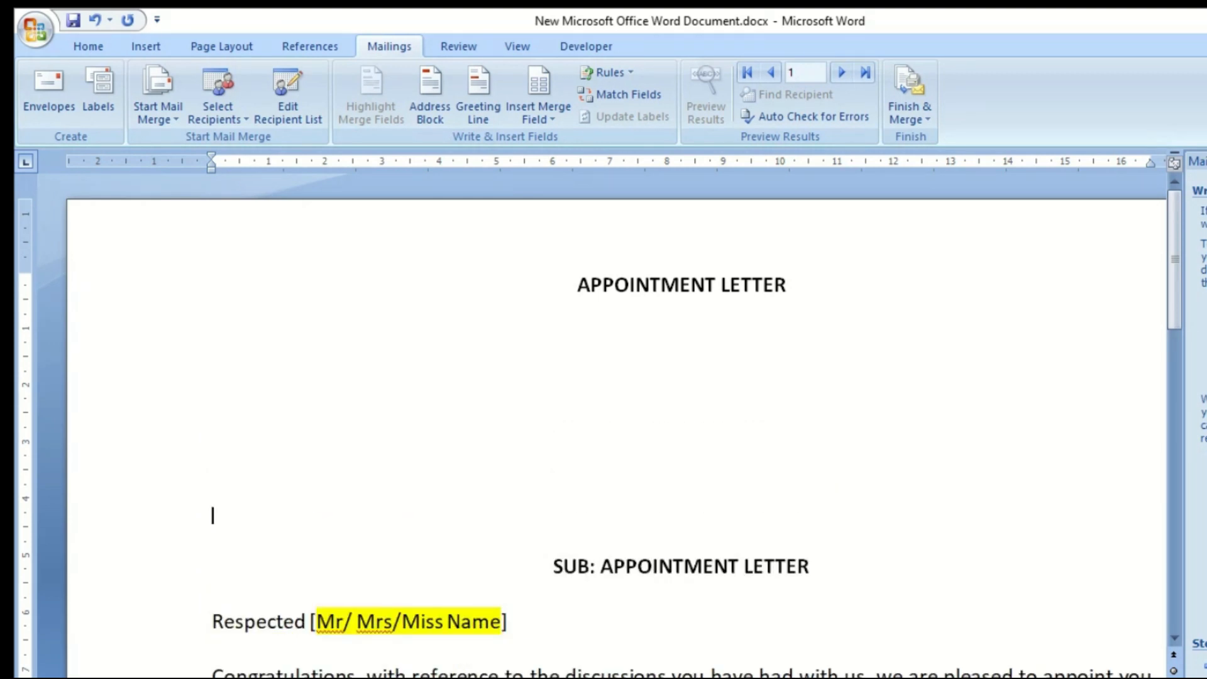
# - Insert the merge fields DATE, NOFE, ADDRESS and CITY_STATE_PINCODE on separate lines below the title
pyautogui.press('Up')
pyautogui.press('Up')
pyautogui.press('Up')
pyautogui.press('Up')
pyautogui.press('Up')
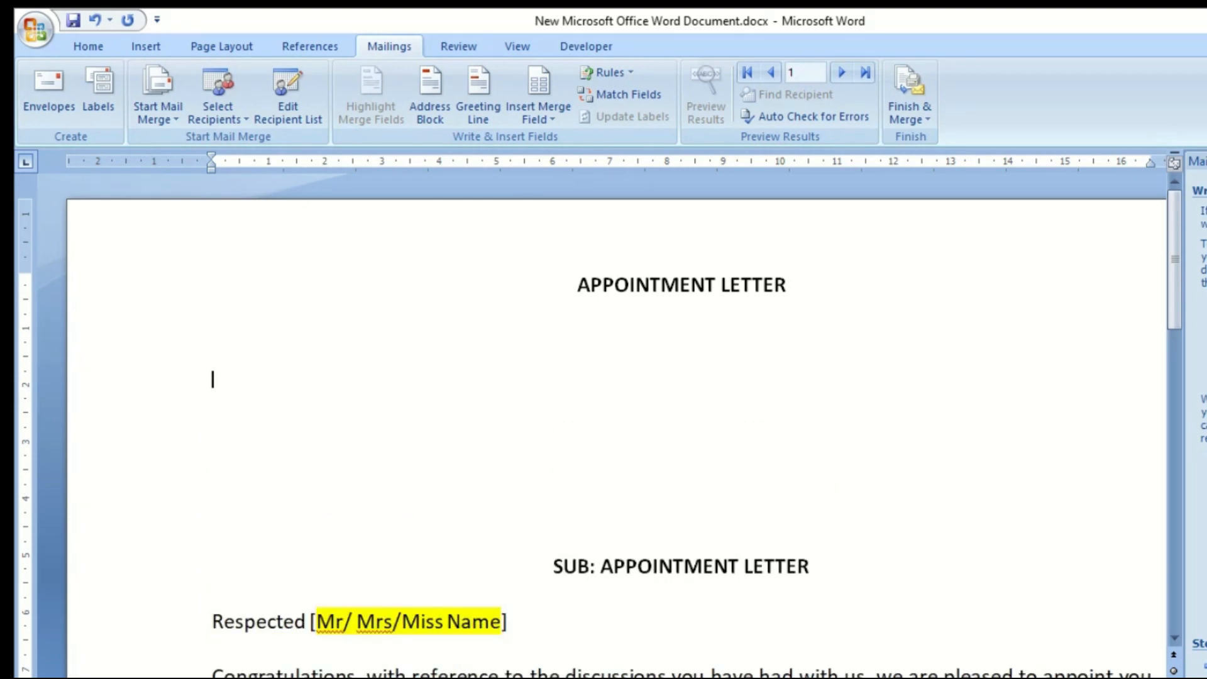
pyautogui.click(546, 113)
pyautogui.click(554, 145)
pyautogui.press('Return')
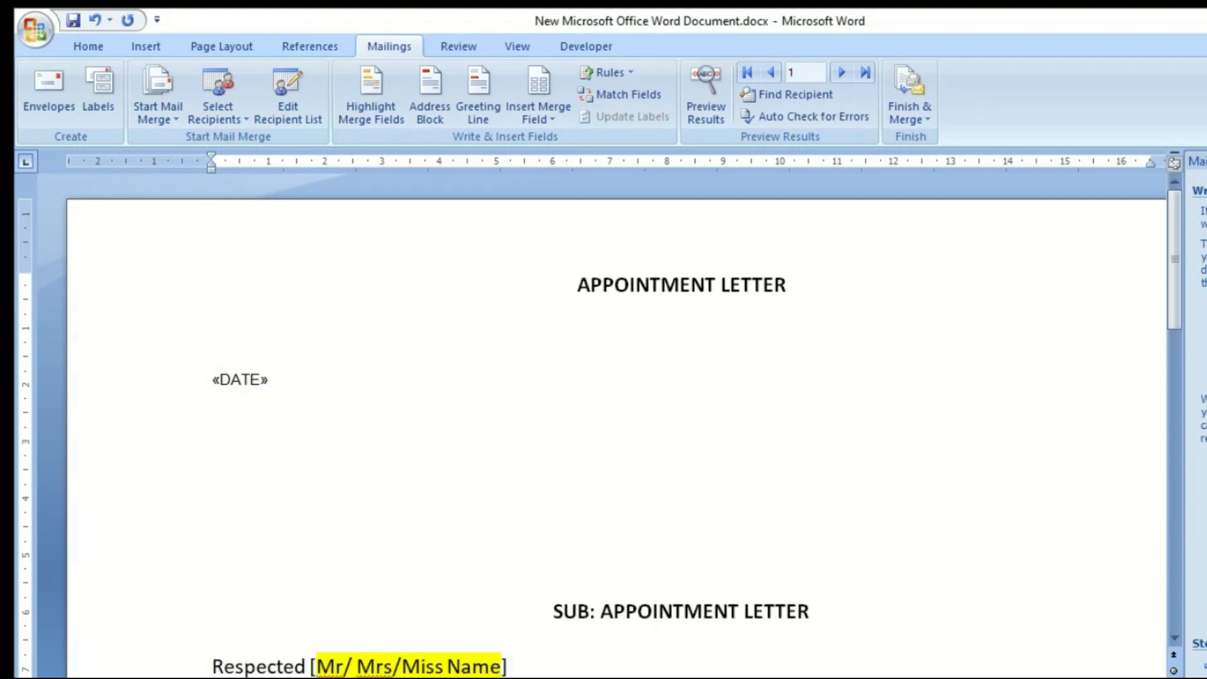
pyautogui.click(544, 108)
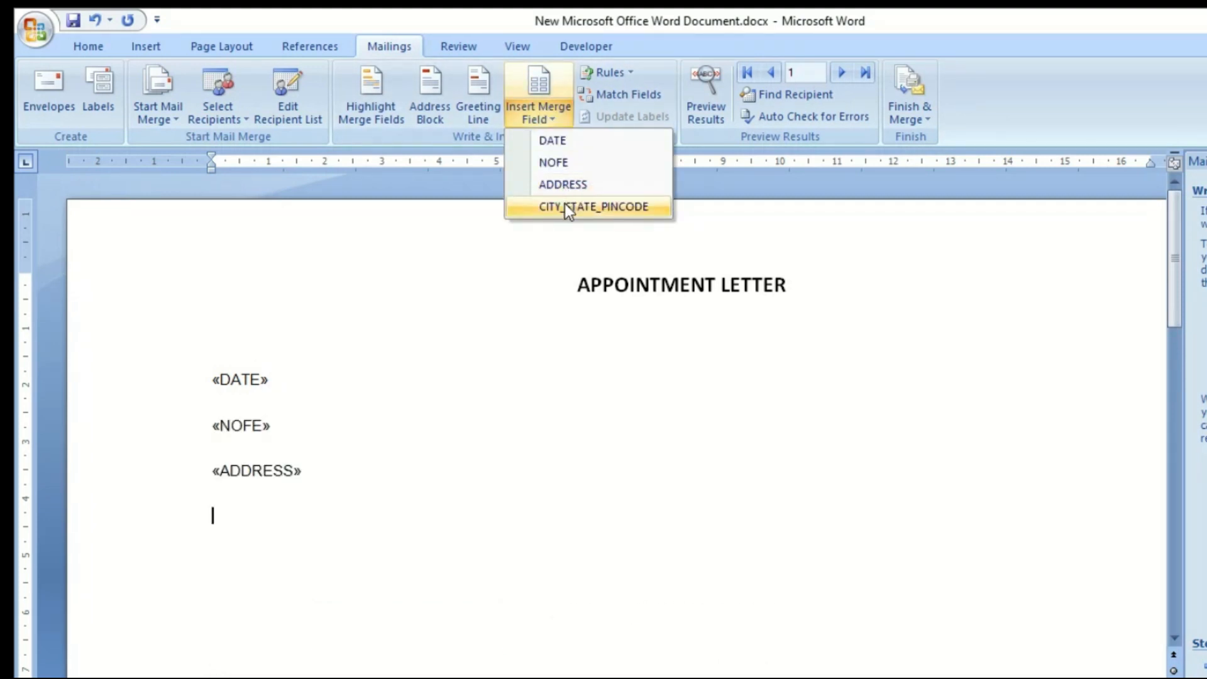
pyautogui.click(564, 204)
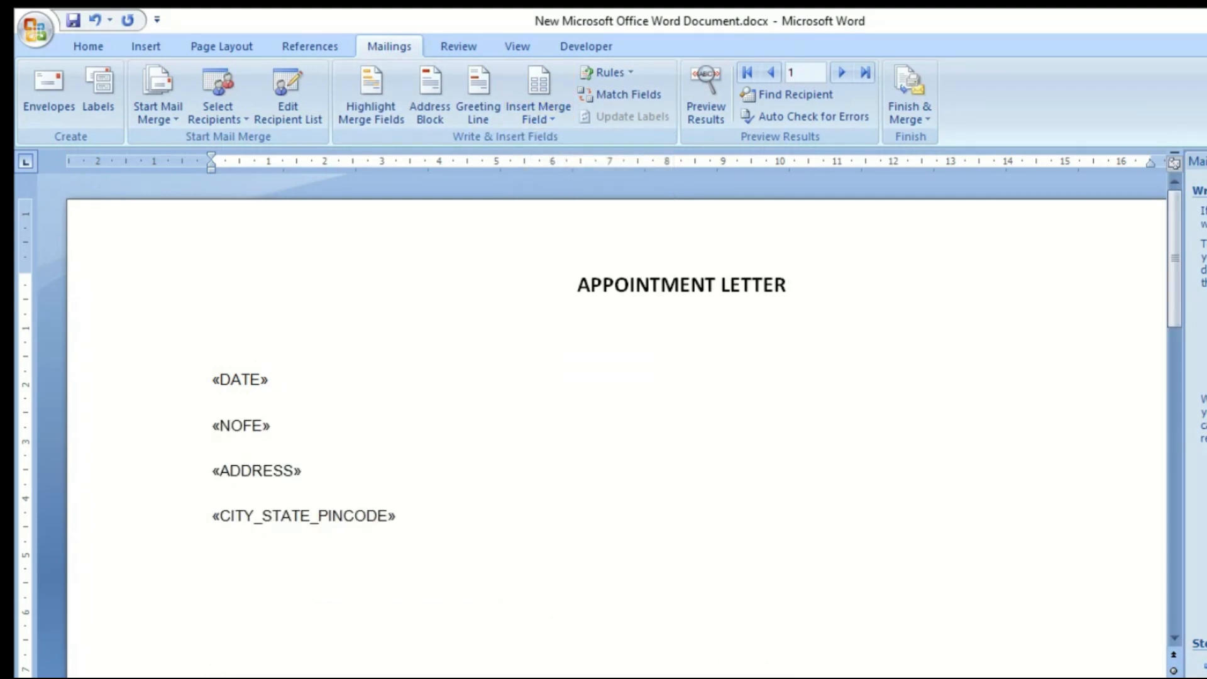
# - Remove the surplus blank lines between the CITY_STATE_PINCODE field and the subject line
pyautogui.press('Down')
pyautogui.press('Down')
pyautogui.press('Down')
pyautogui.press('BackSpace')
pyautogui.press('BackSpace')
pyautogui.press('BackSpace')
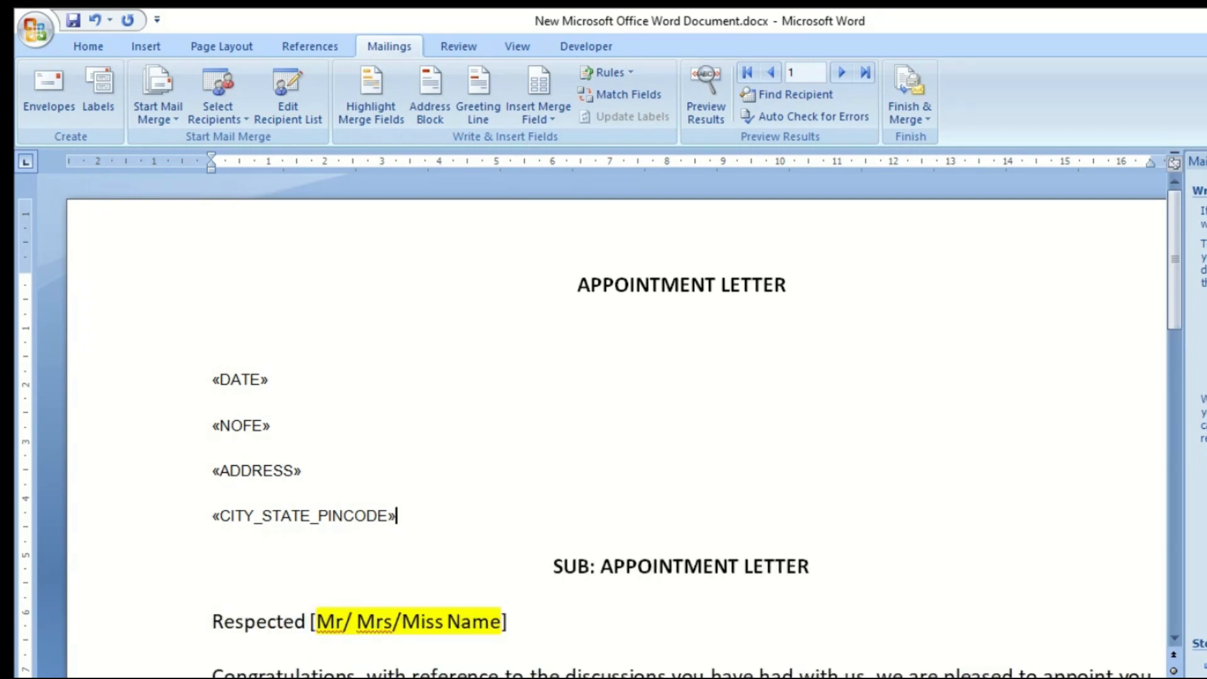
# - Preview the merged letters from the first to the fifth recipient and advance the mail merge wizard to Complete the merge
pyautogui.click(707, 110)
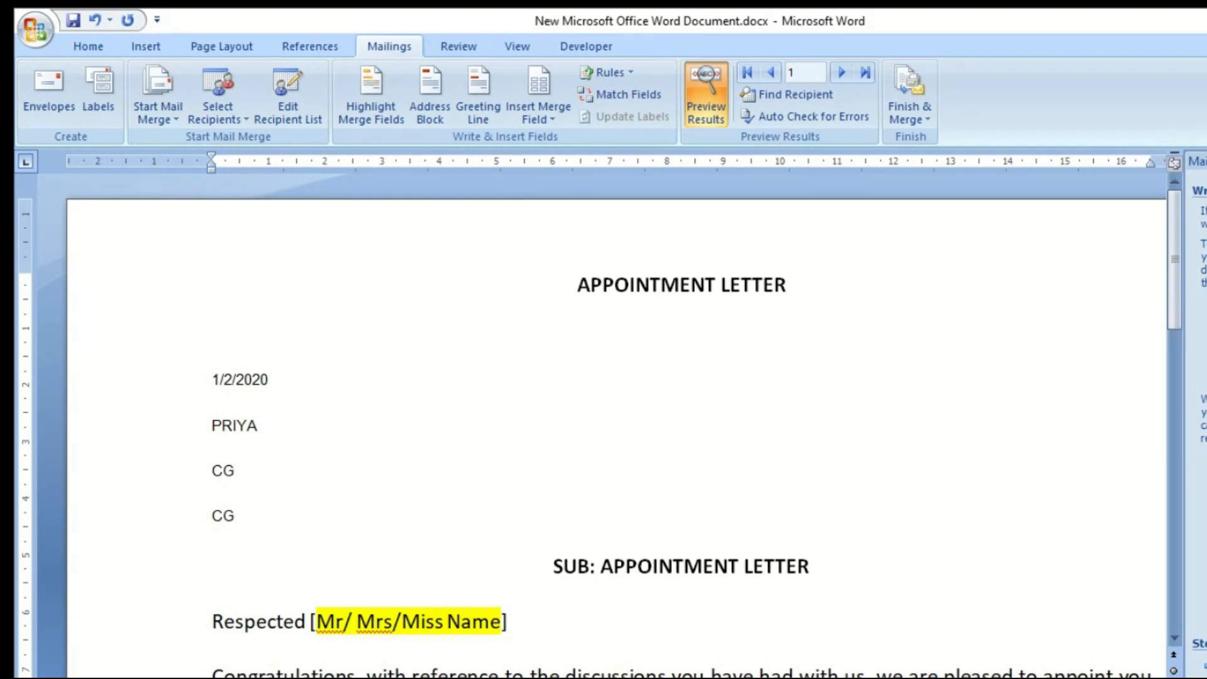
pyautogui.click(843, 70)
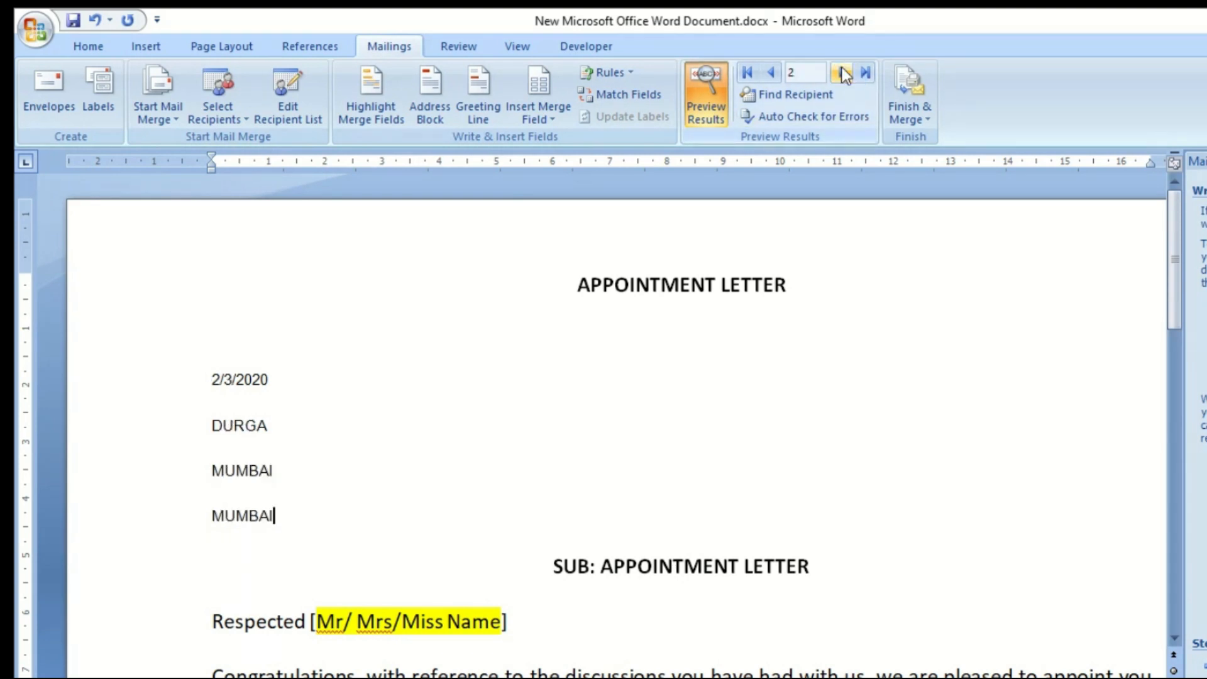
pyautogui.click(842, 70)
pyautogui.click(843, 71)
pyautogui.click(842, 71)
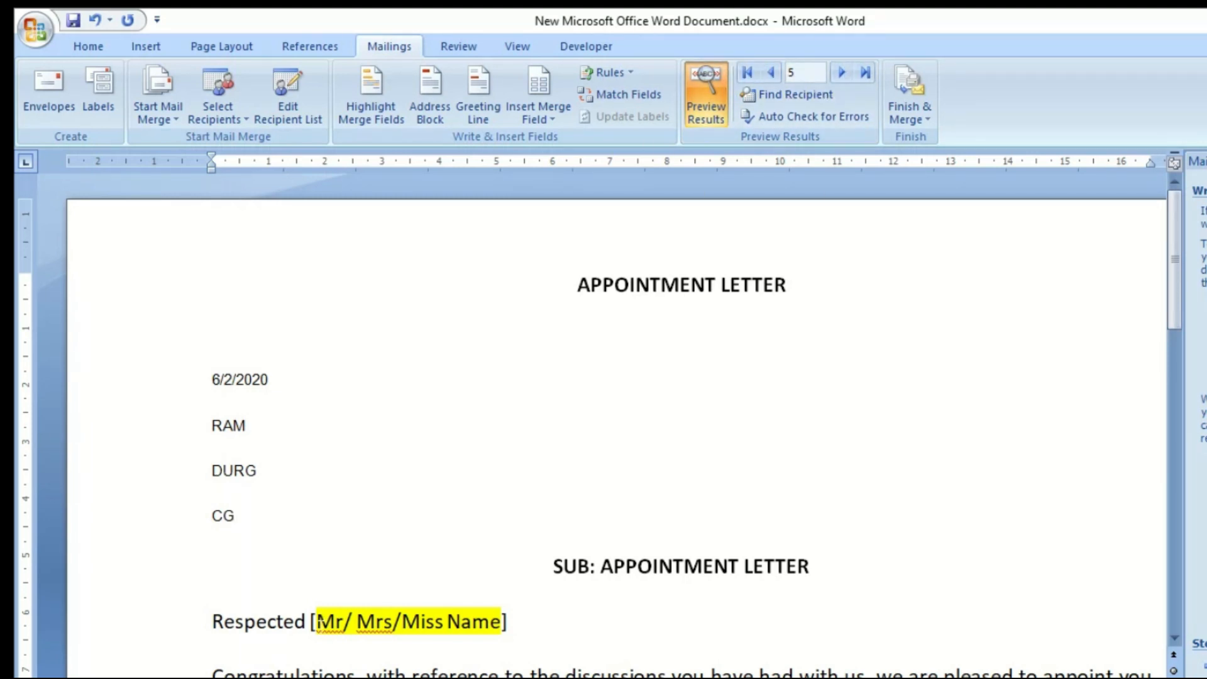
pyautogui.click(900, 111)
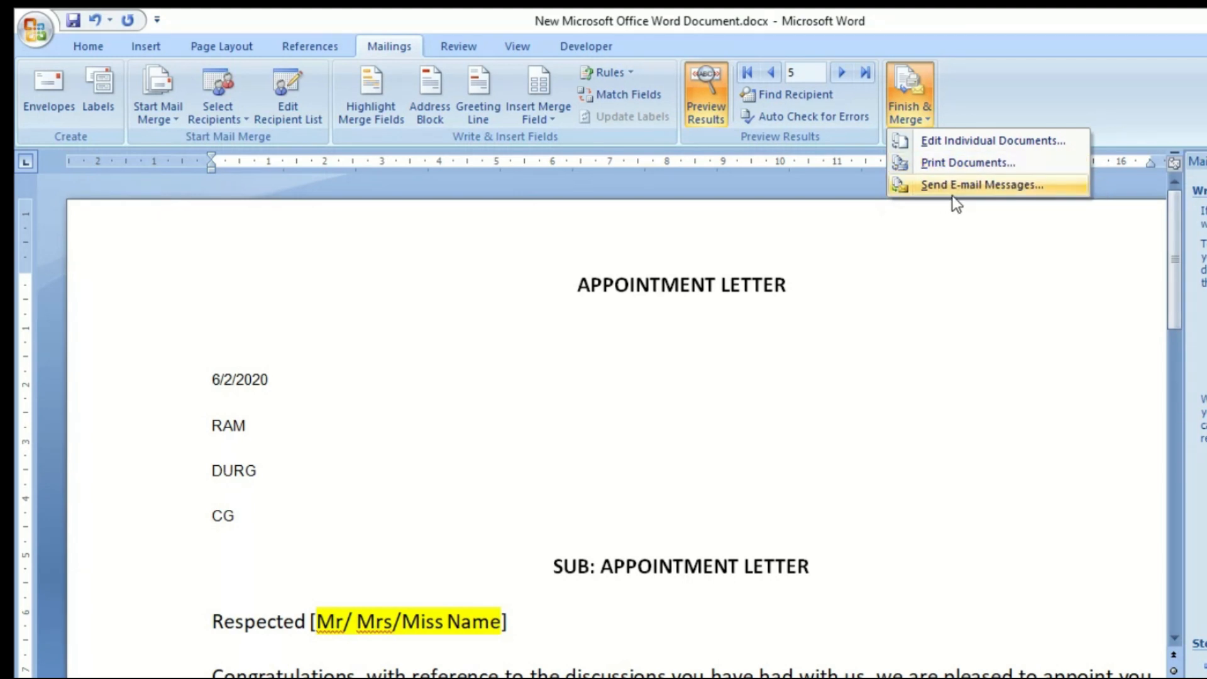
pyautogui.click(1126, 501)
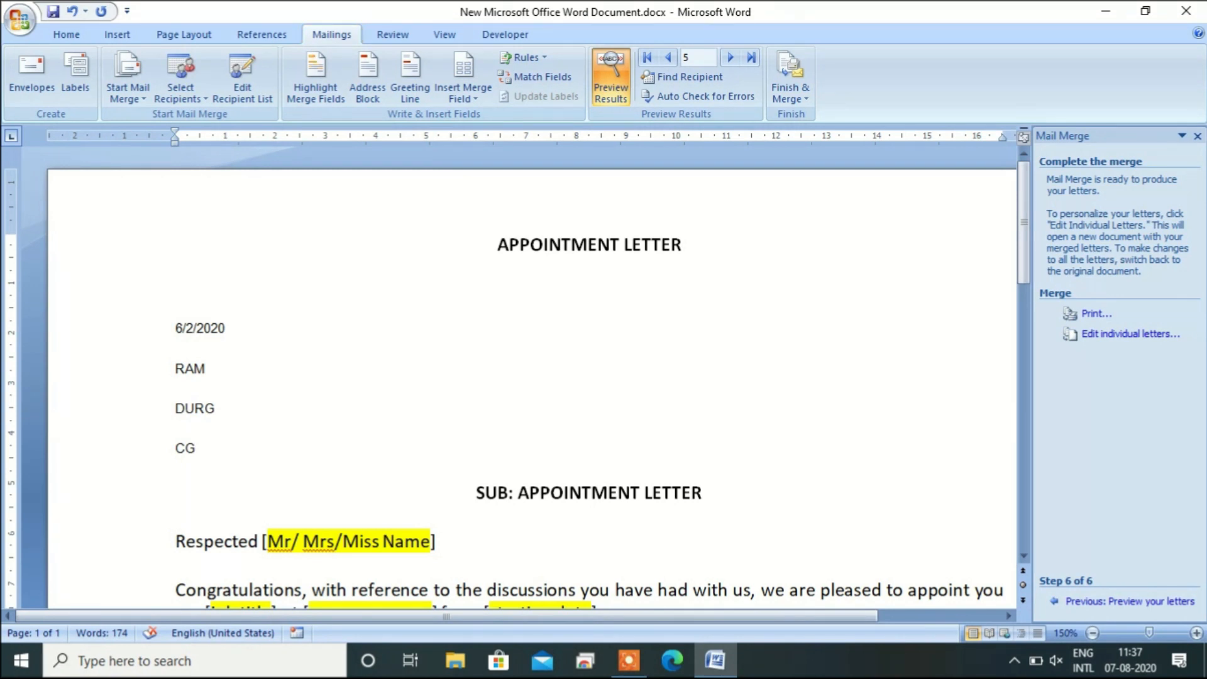
pyautogui.click(130, 98)
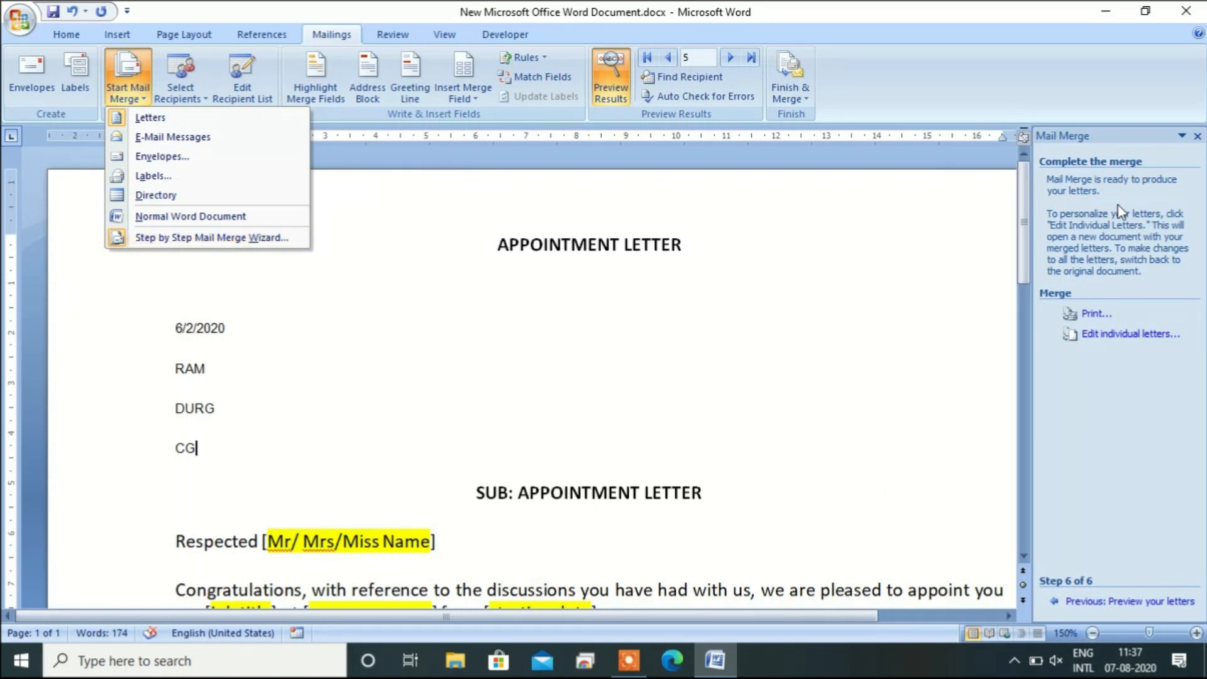
pyautogui.click(475, 341)
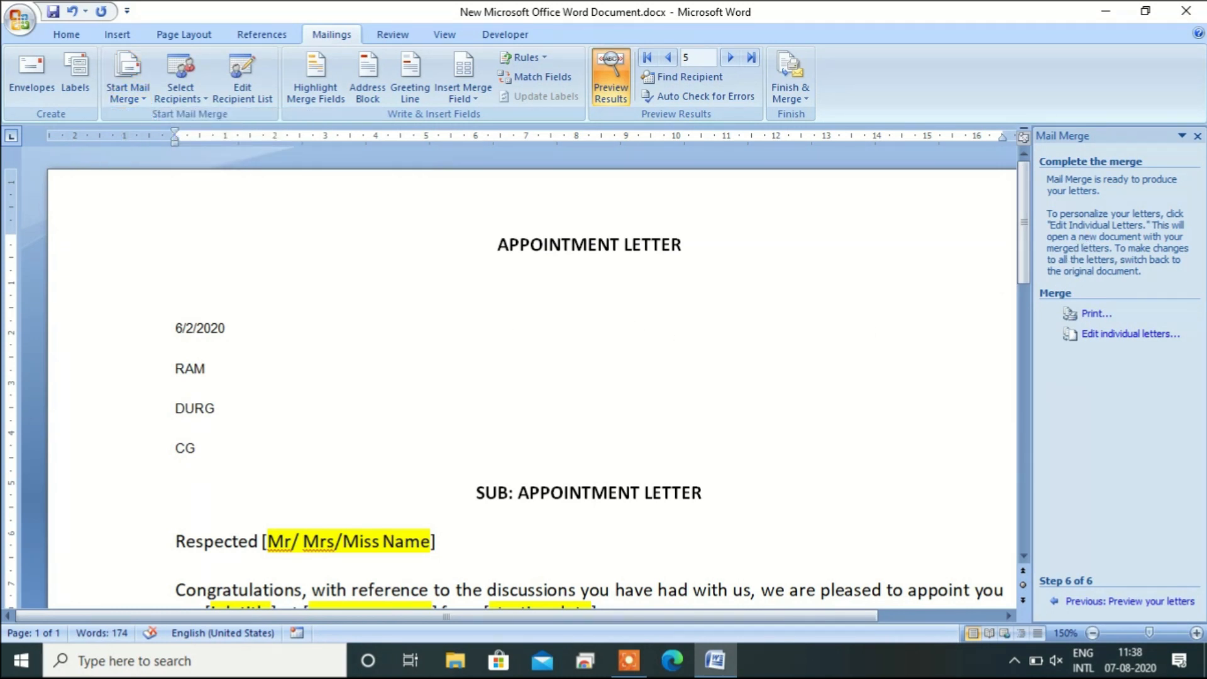
pyautogui.click(466, 98)
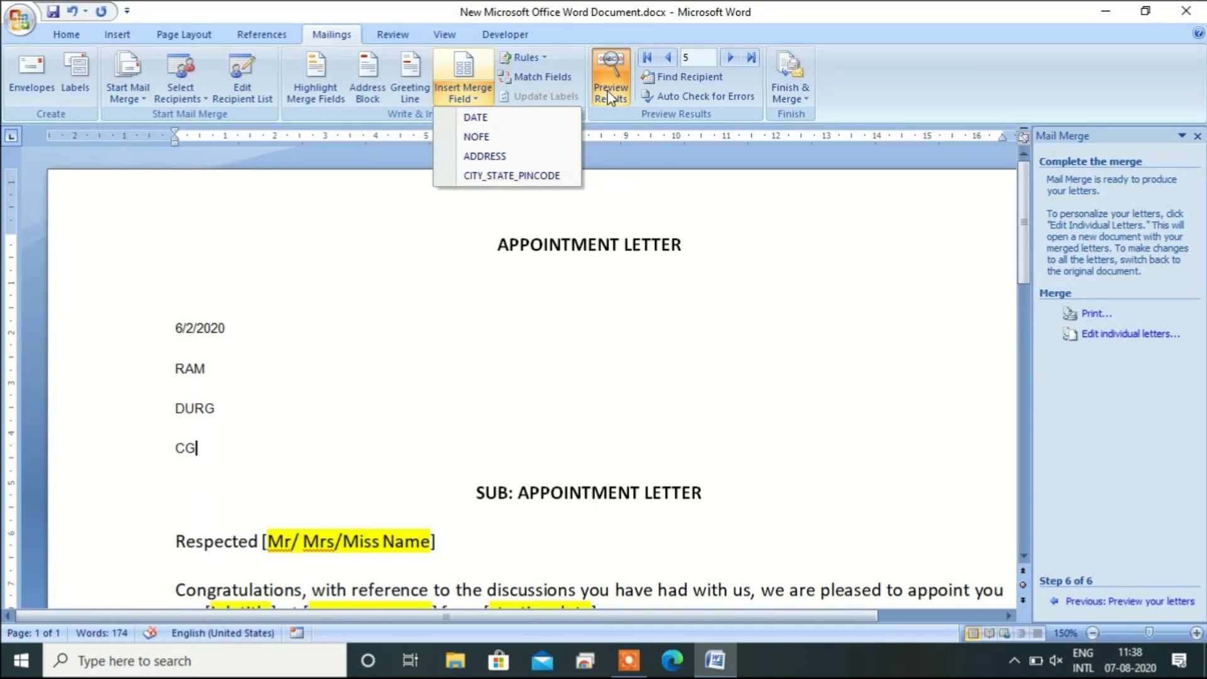
pyautogui.click(843, 260)
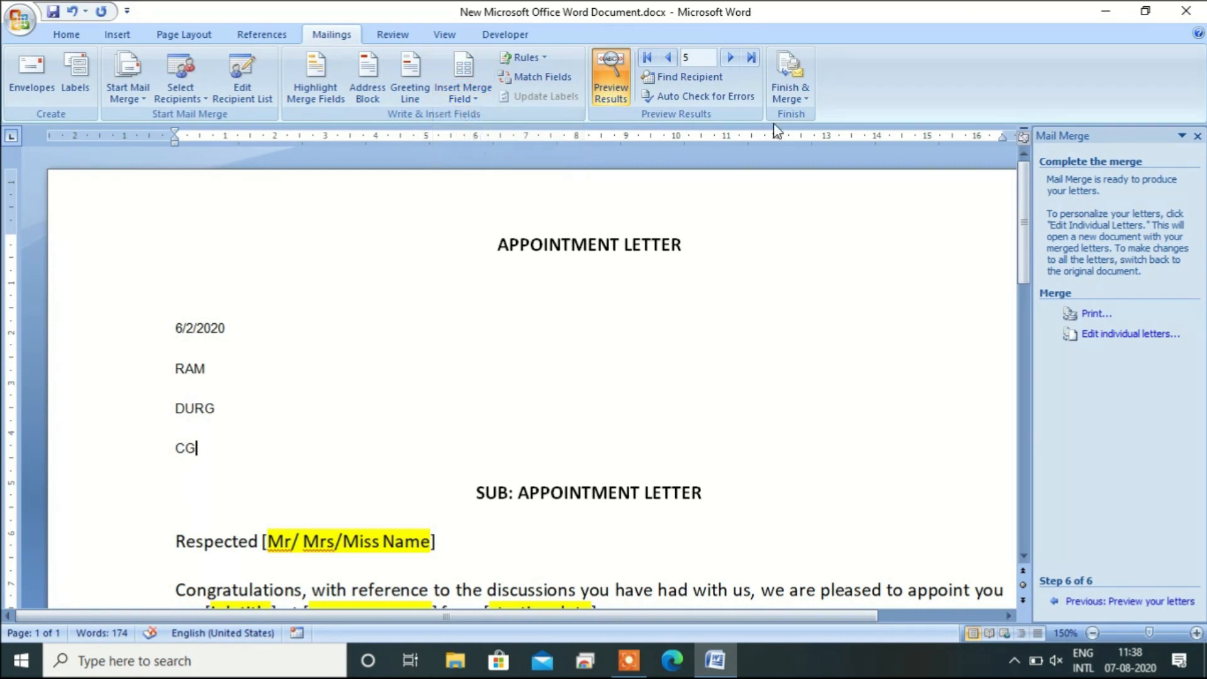